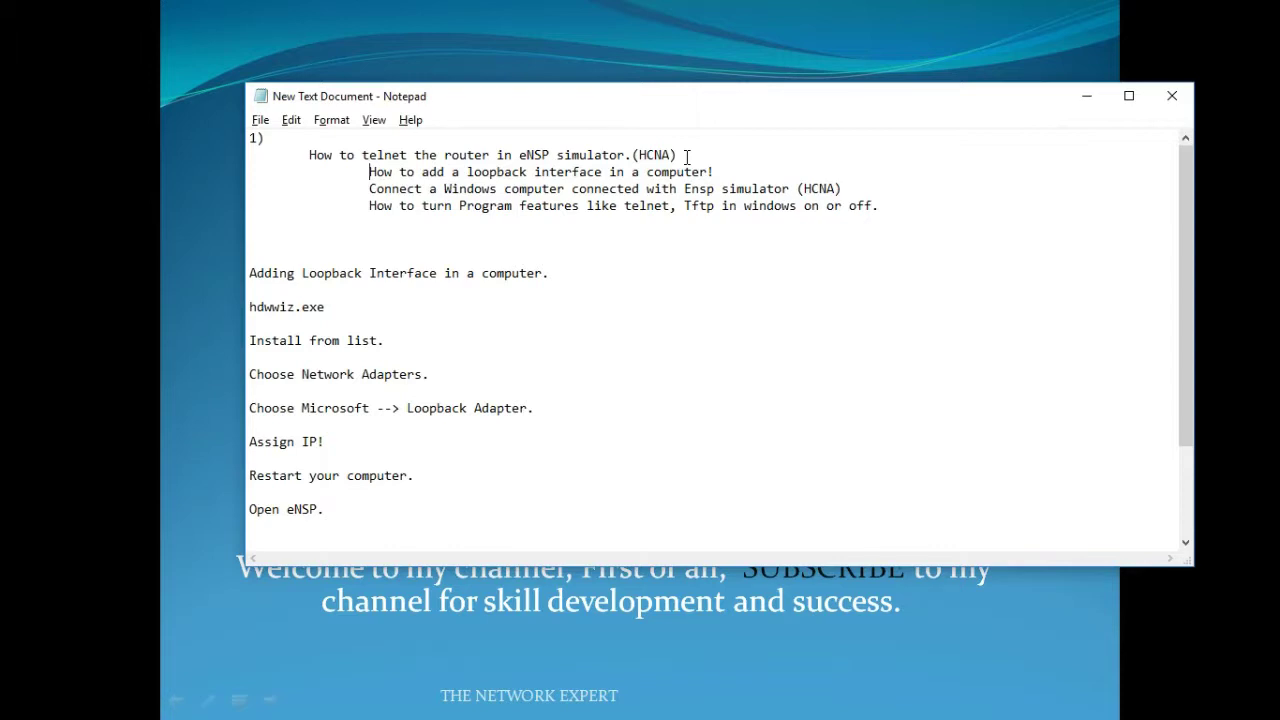
# Step: Open the Windows Run dialog and enter hdwwiz.exe as the command
pyautogui.press('super')
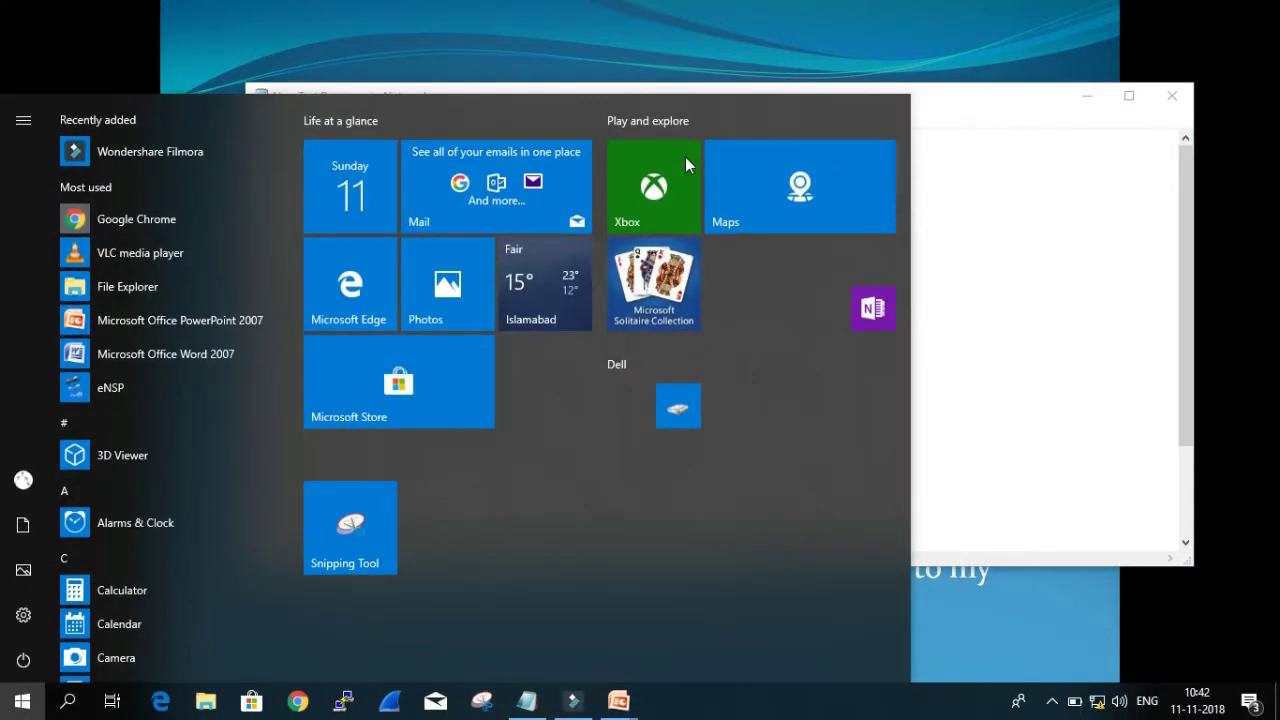
pyautogui.write('run')
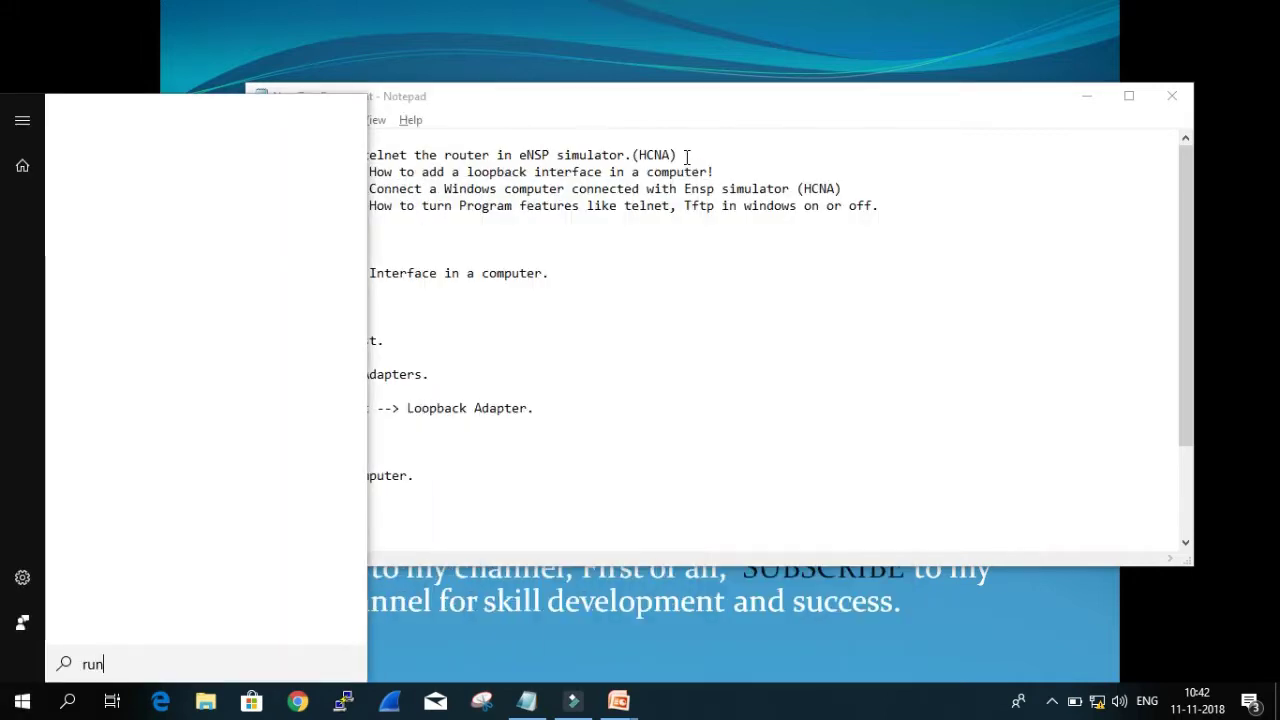
pyautogui.press('BackSpace')
pyautogui.press('BackSpace')
pyautogui.press('BackSpace')
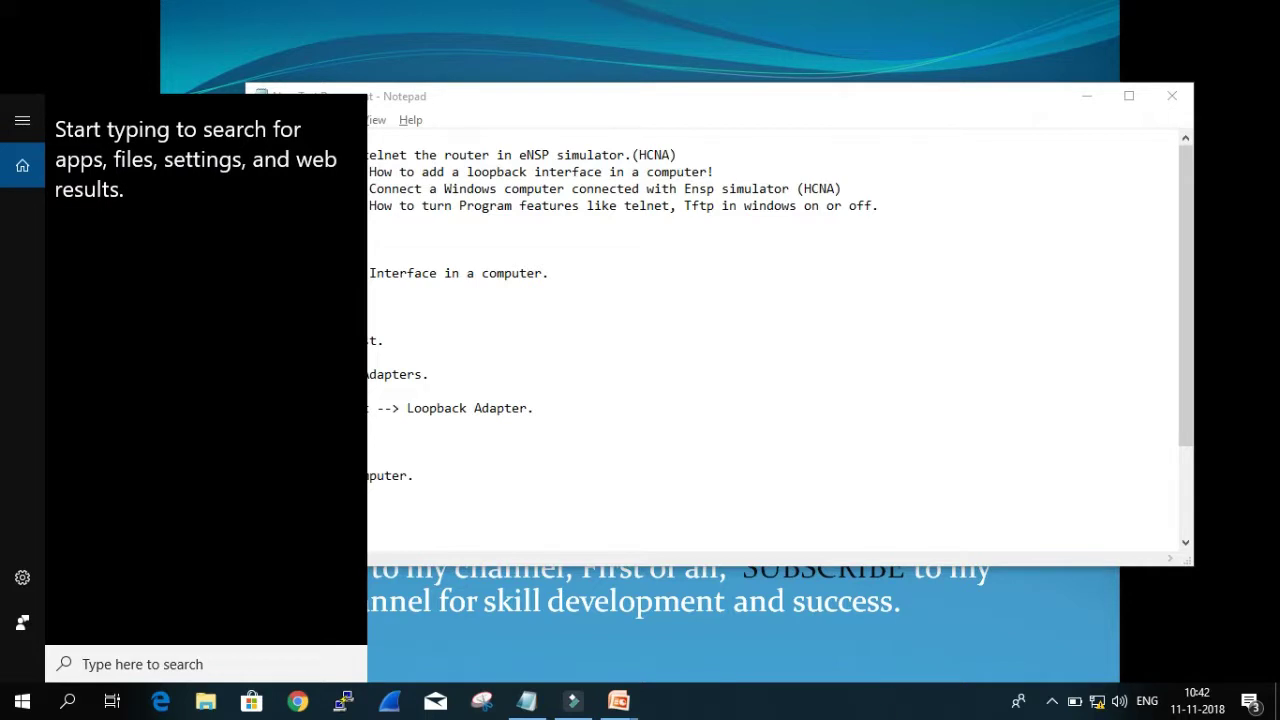
pyautogui.click(885, 712)
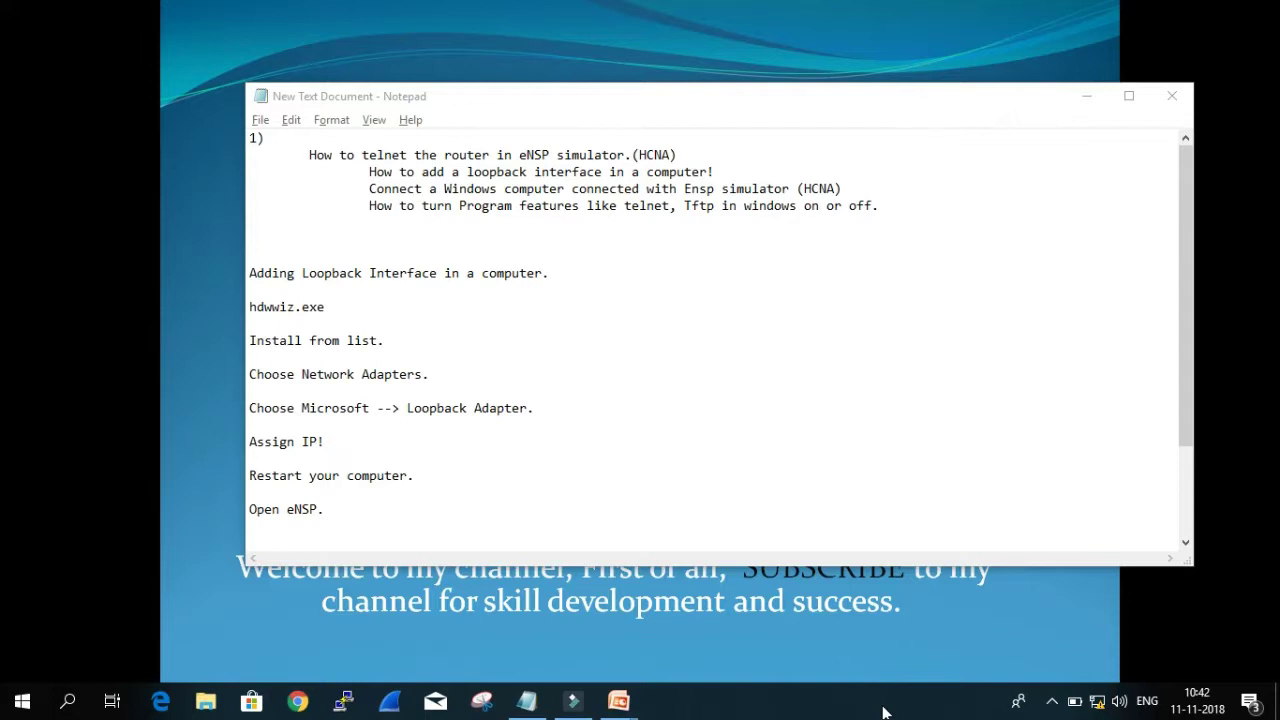
pyautogui.press('super+r')
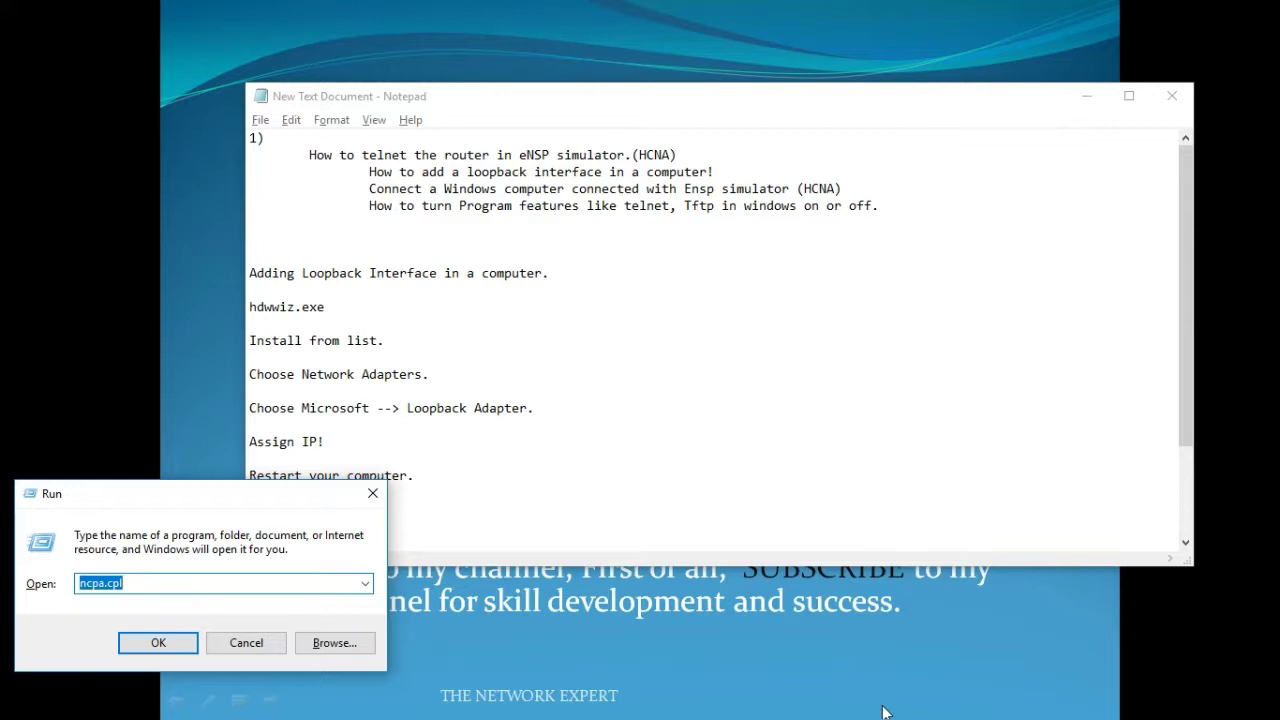
pyautogui.press('BackSpace')
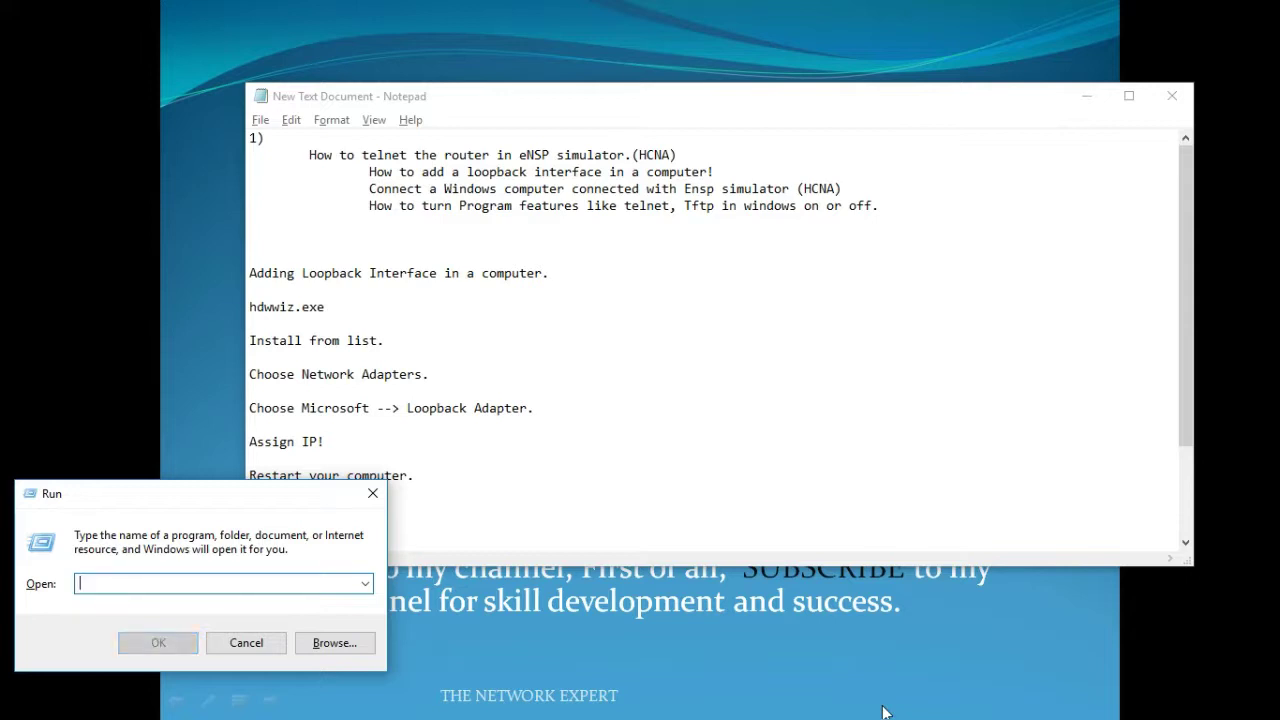
pyautogui.write('hdwwiz.exe')
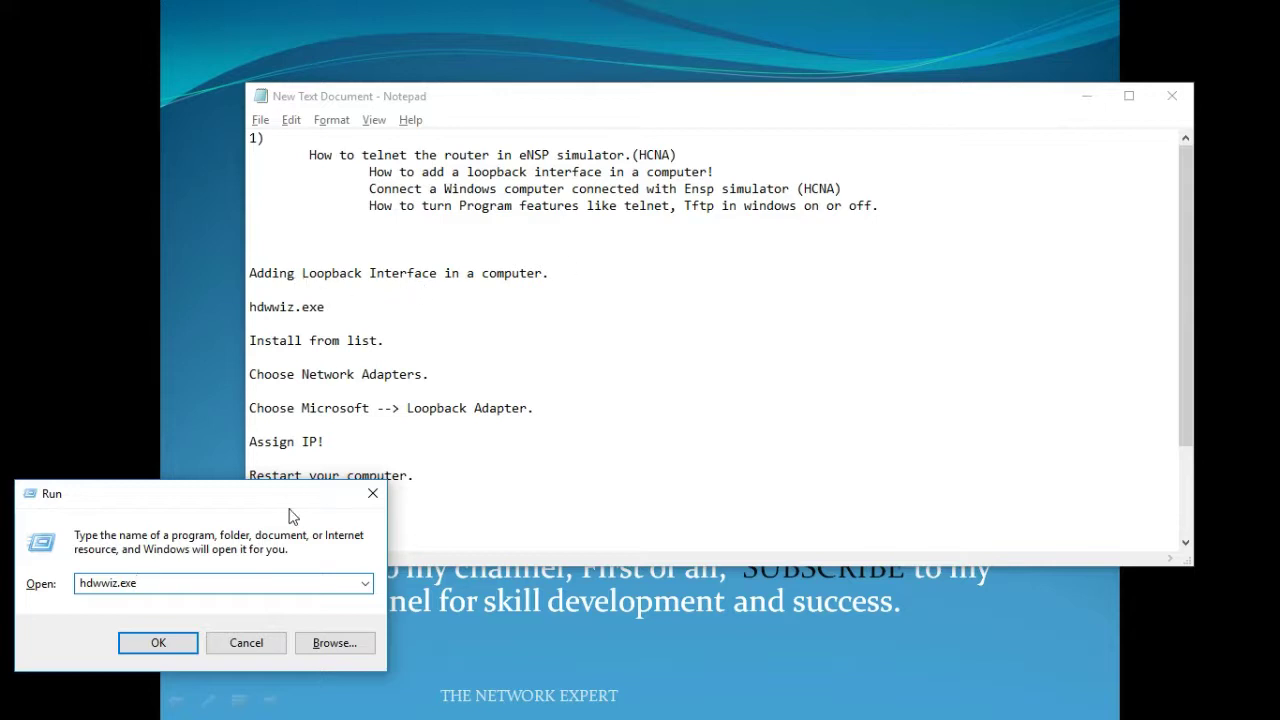
# Step: Launch the Add Hardware Wizard and choose manual installation from a list
pyautogui.click(176, 644)
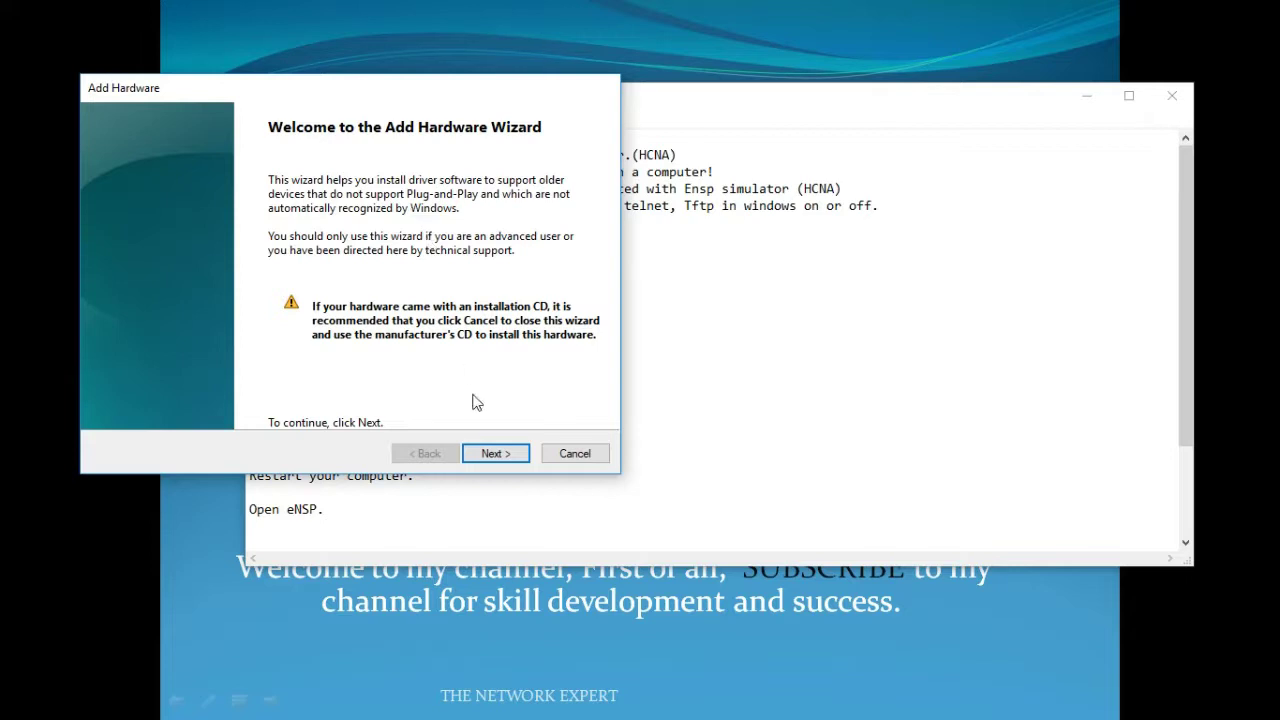
pyautogui.click(495, 453)
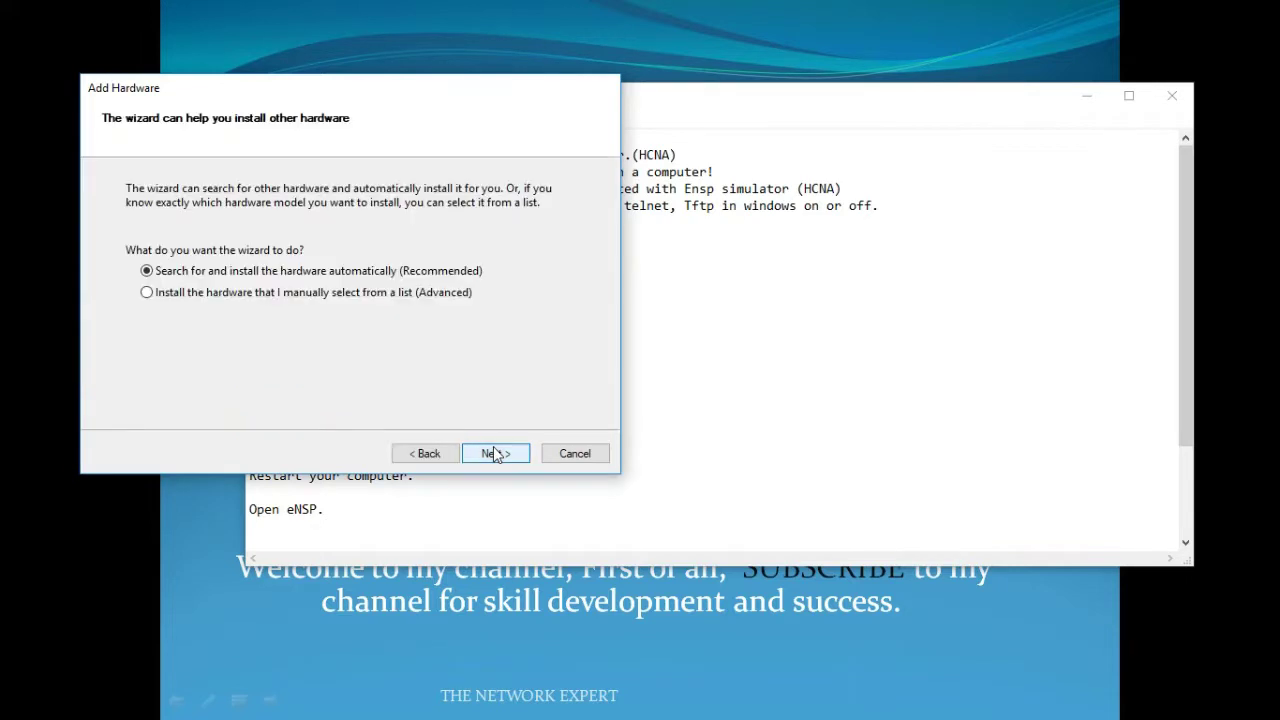
pyautogui.click(277, 299)
pyautogui.click(513, 462)
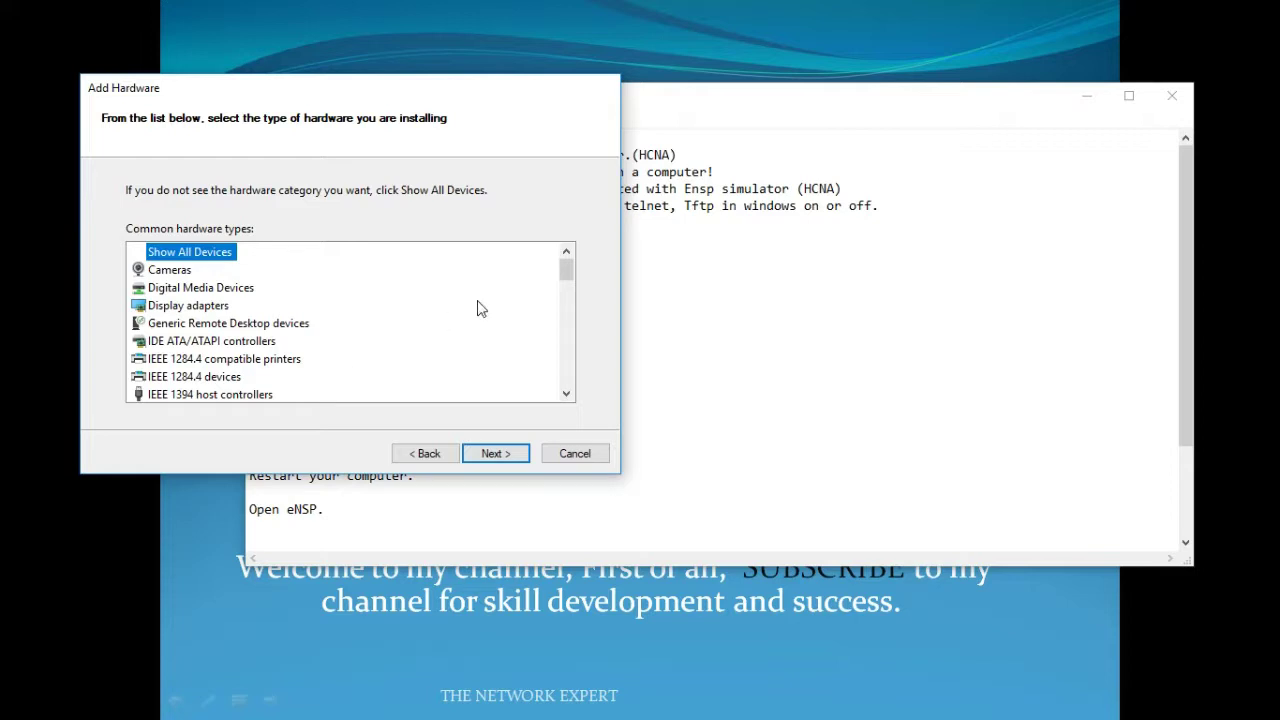
# Step: Select Network adapters as the hardware type and continue to driver selection
pyautogui.moveTo(571, 276); pyautogui.dragTo(566, 354)
pyautogui.click(176, 328)
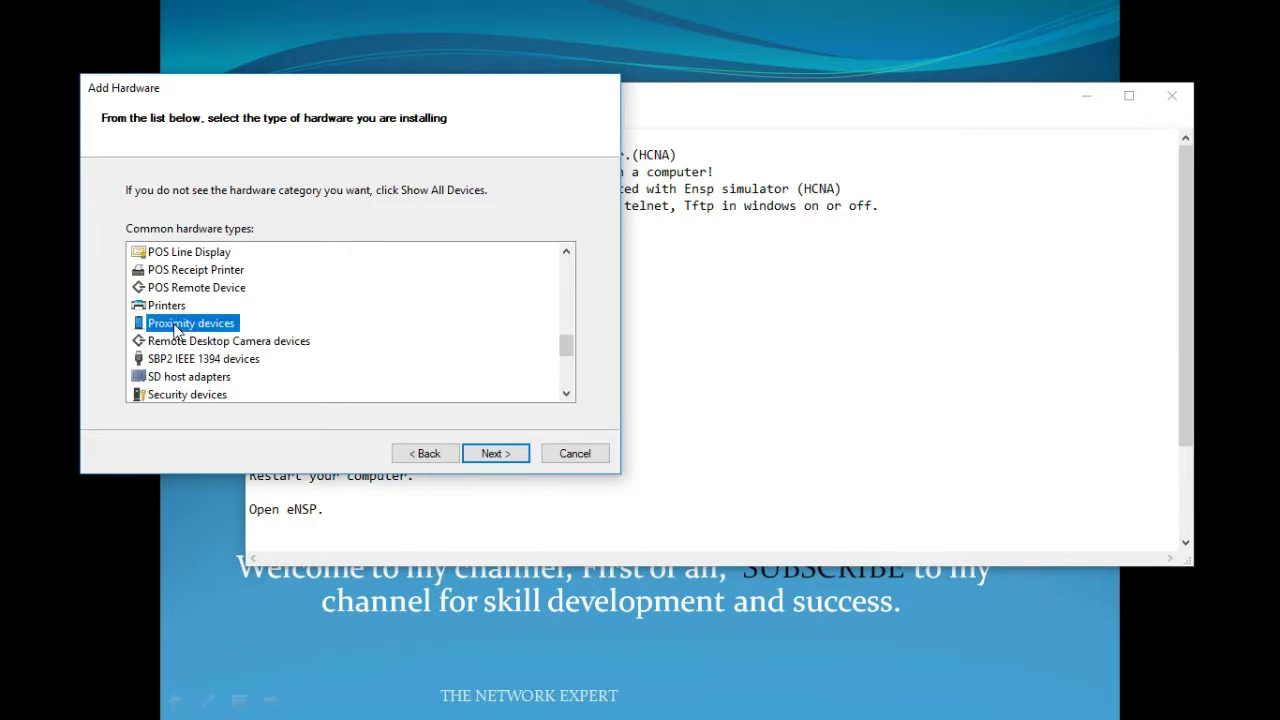
pyautogui.press('n')
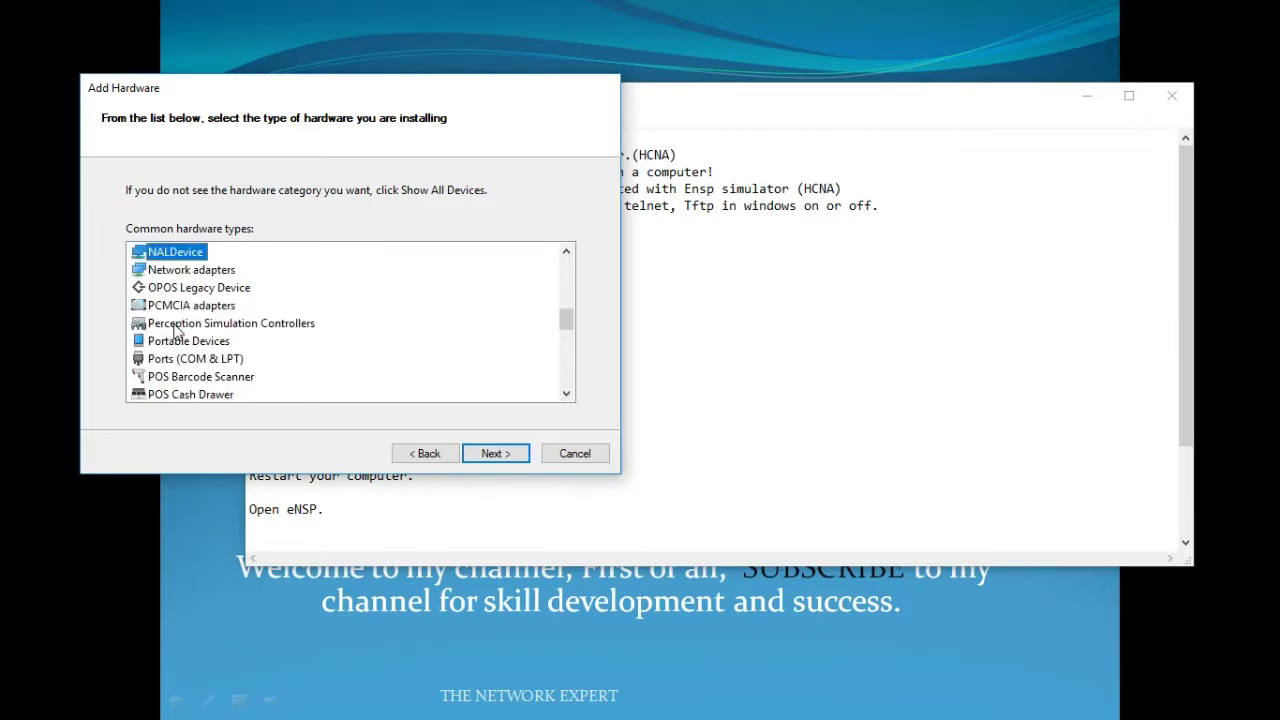
pyautogui.press('n')
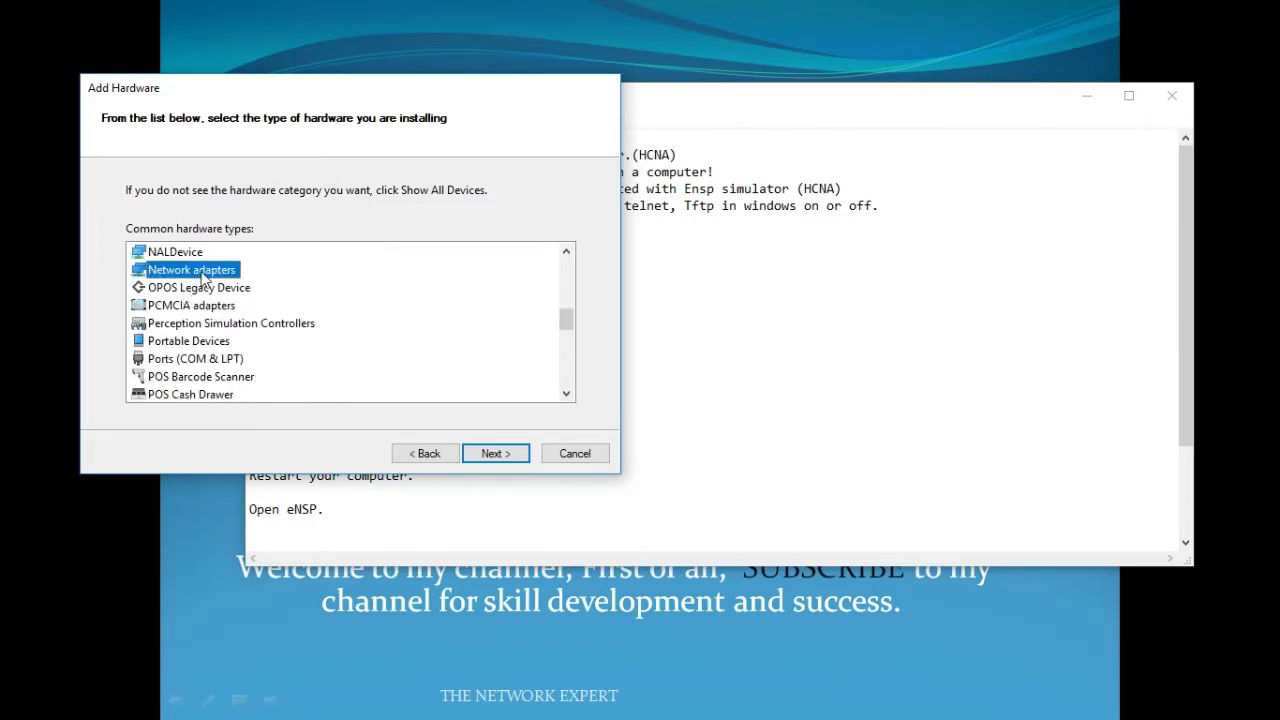
pyautogui.click(494, 454)
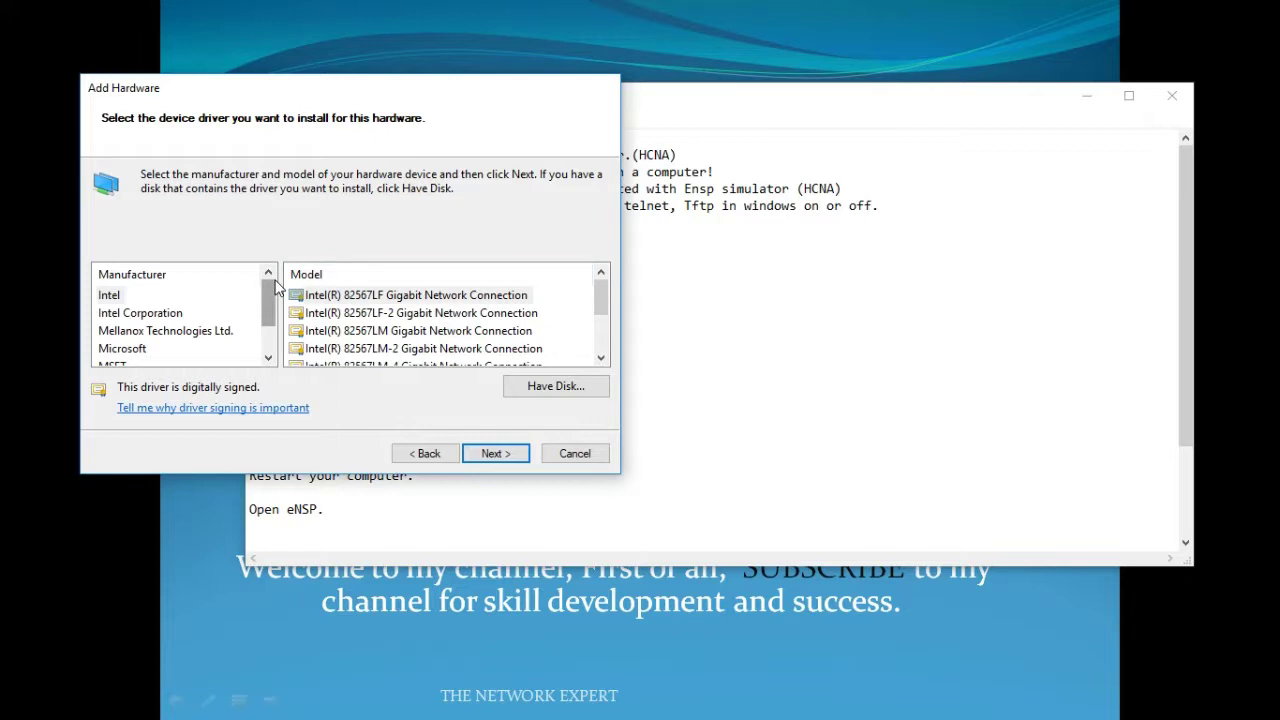
# Step: Pick manufacturer Microsoft and model Microsoft KM-TEST Loopback Adapter, then reach the ready-to-install page
pyautogui.scroll(-1, 277, 287)
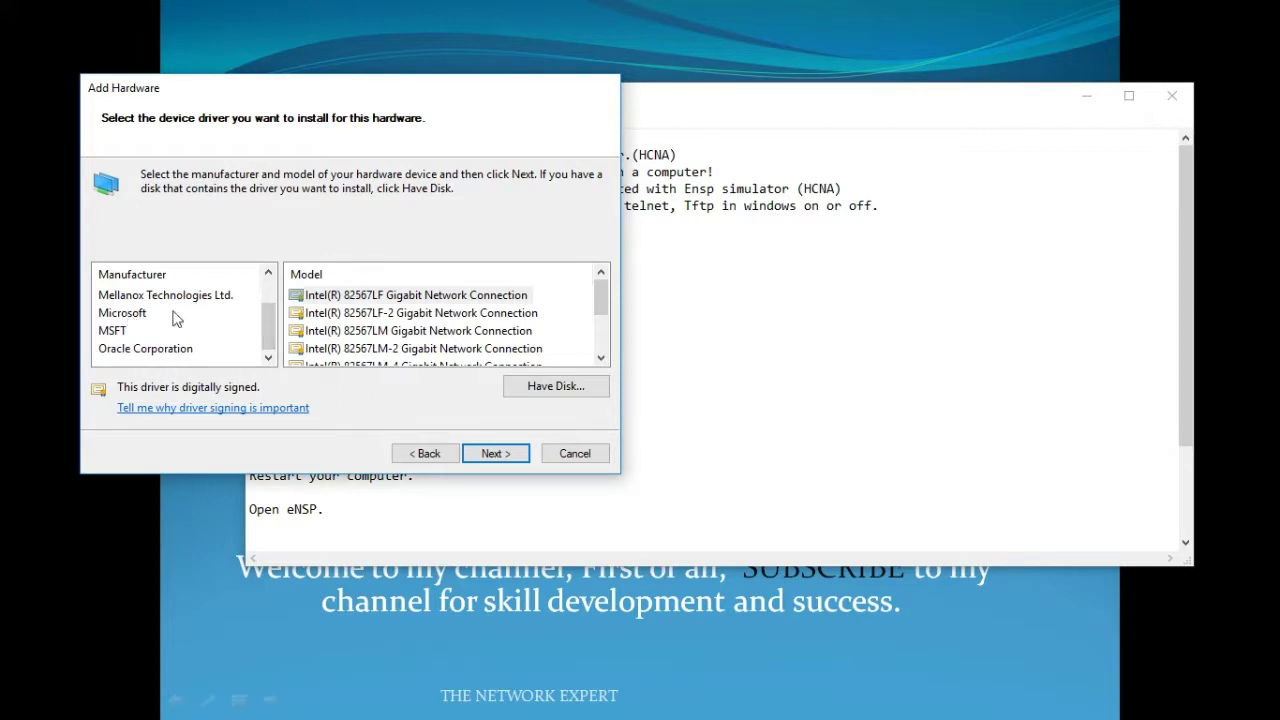
pyautogui.moveTo(272, 326)
pyautogui.mouseDown()
pyautogui.moveTo(274, 311)
pyautogui.moveTo(271, 330)
pyautogui.mouseUp()
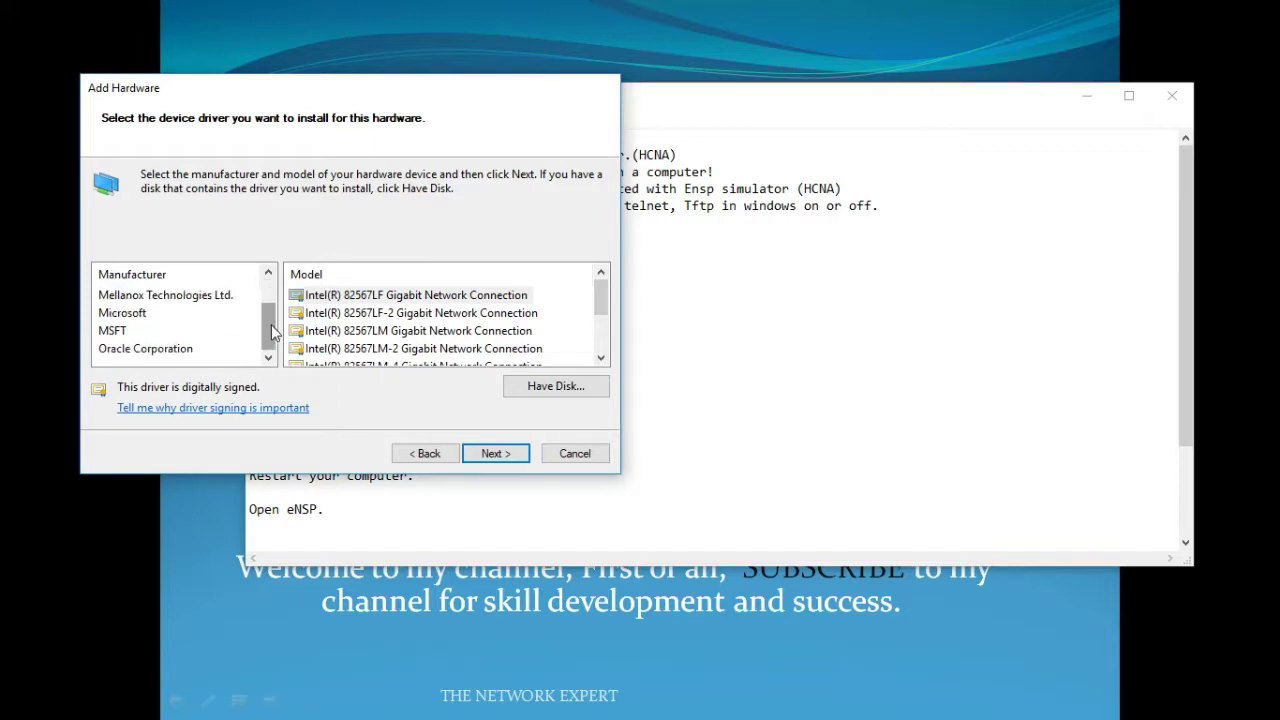
pyautogui.click(118, 316)
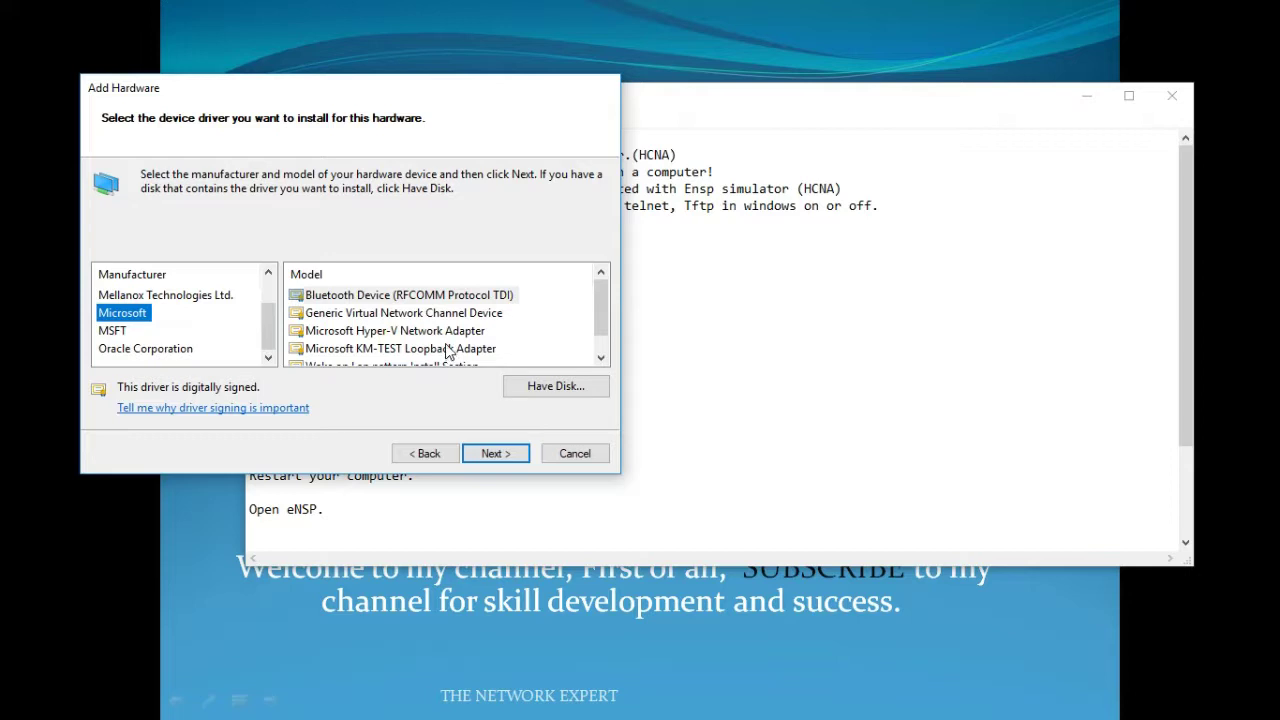
pyautogui.click(375, 352)
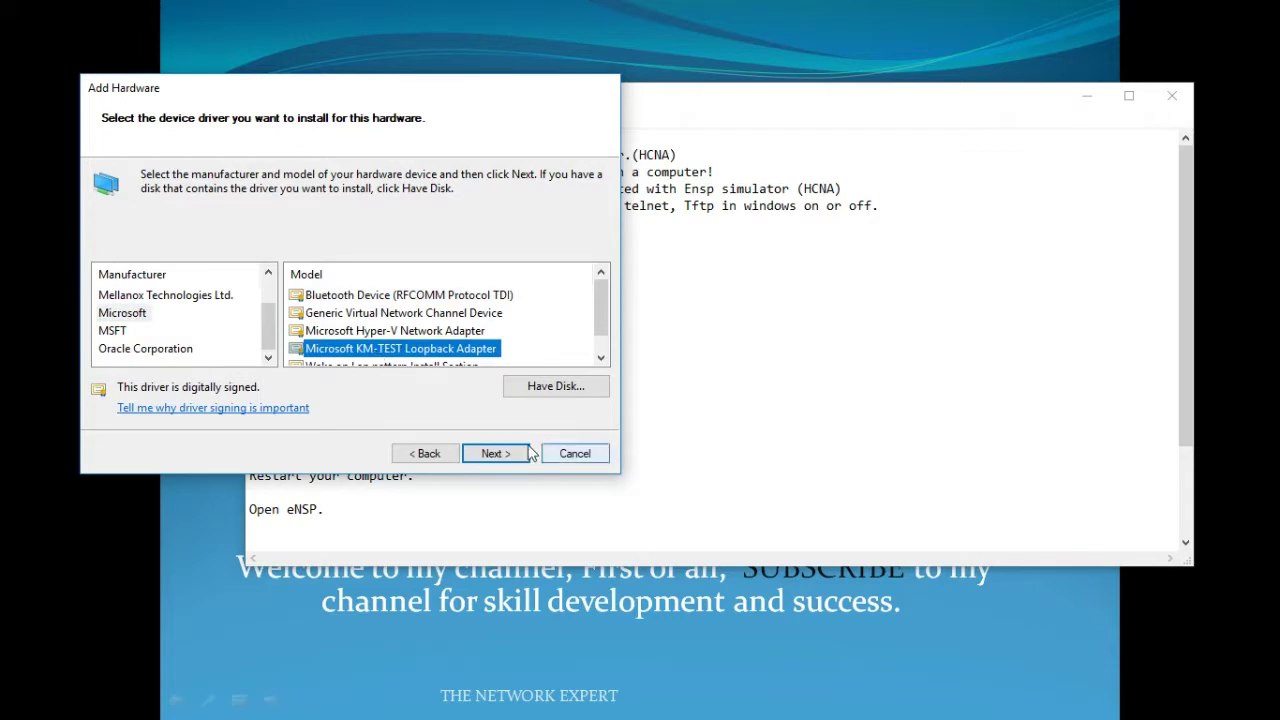
pyautogui.click(497, 453)
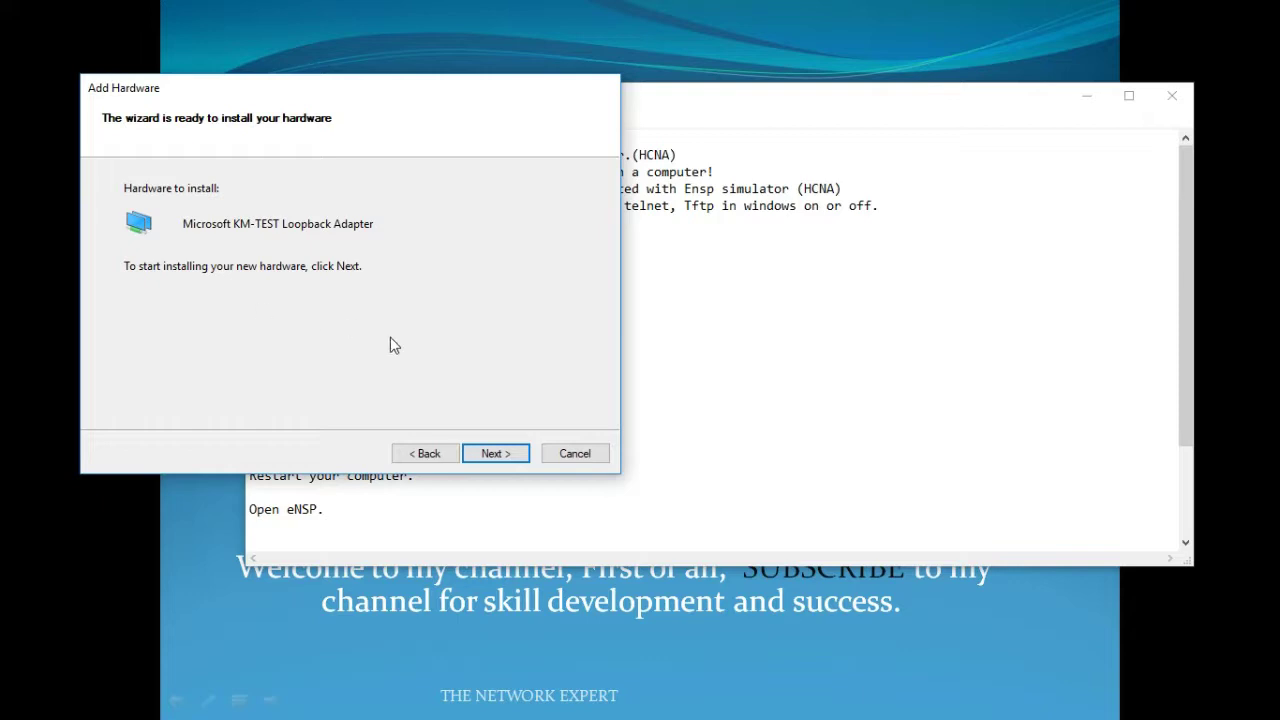
# Step: Cancel the wizard without installing and return to the Notepad notes
pyautogui.click(573, 453)
pyautogui.click(483, 444)
pyautogui.click(537, 409)
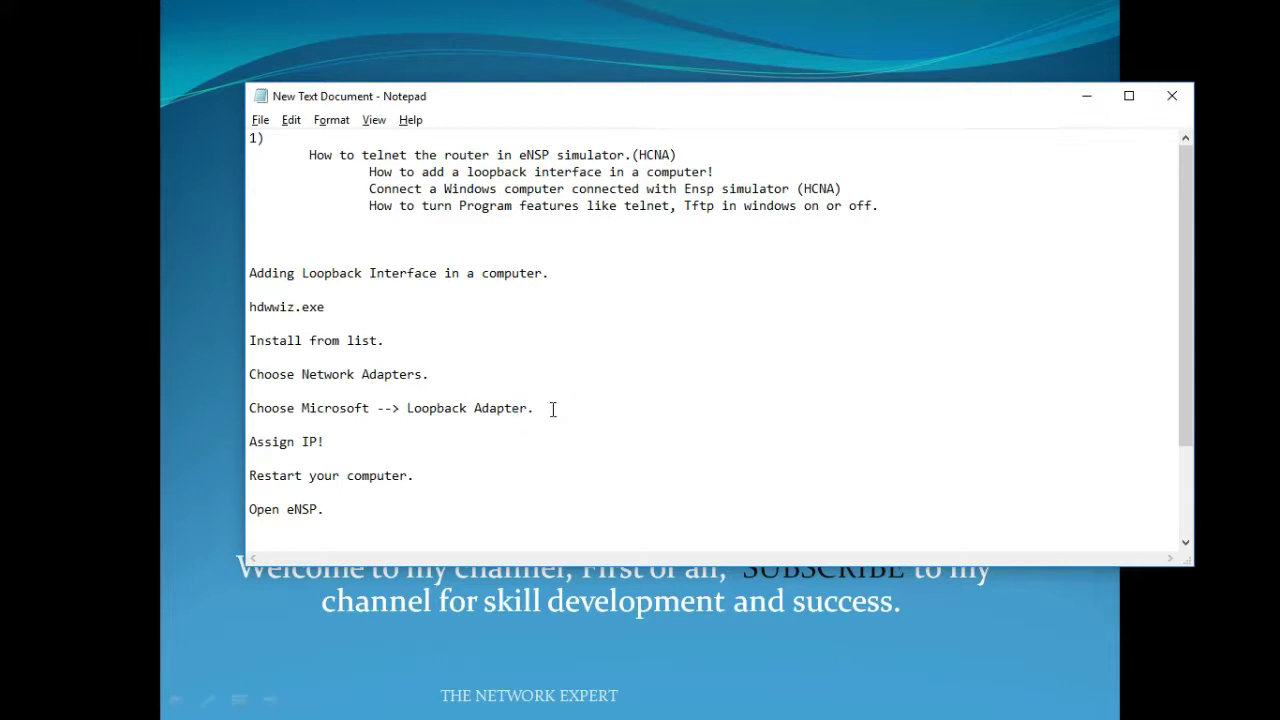
# Step: Try a Start menu search for 'con', then clear and dismiss it
pyautogui.click(370, 452)
pyautogui.press('super')
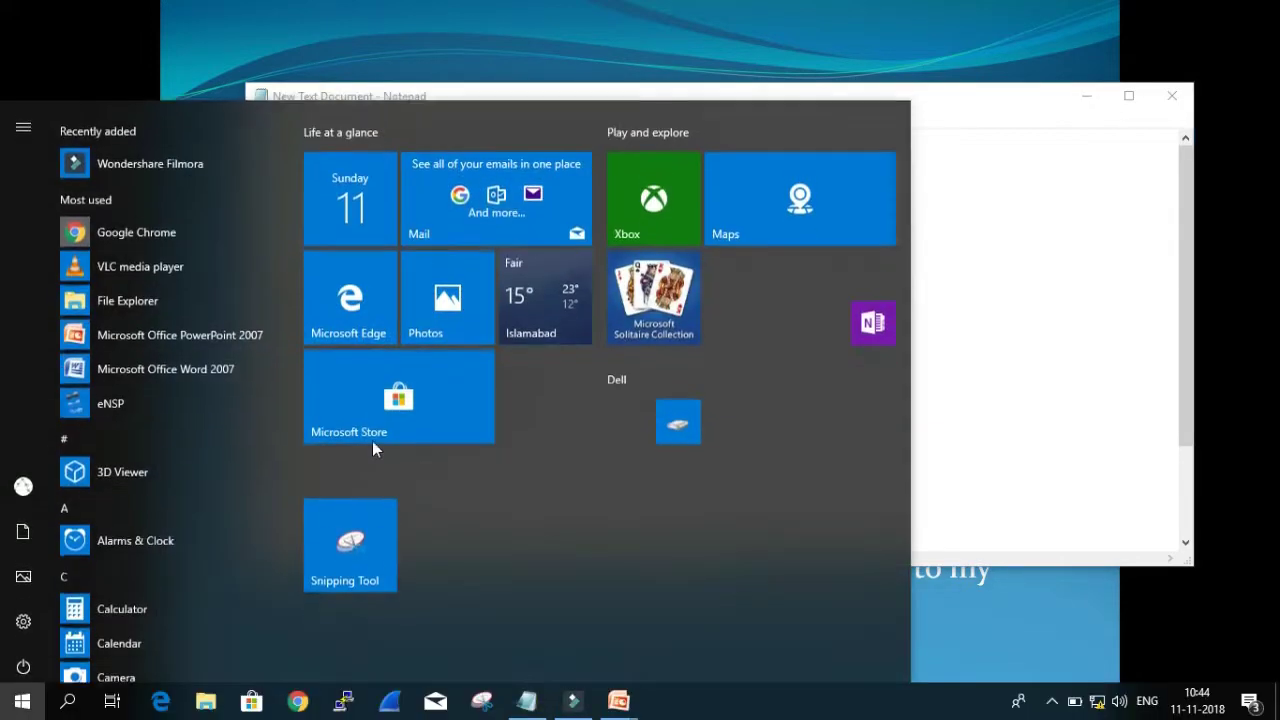
pyautogui.press('super')
pyautogui.write('con')
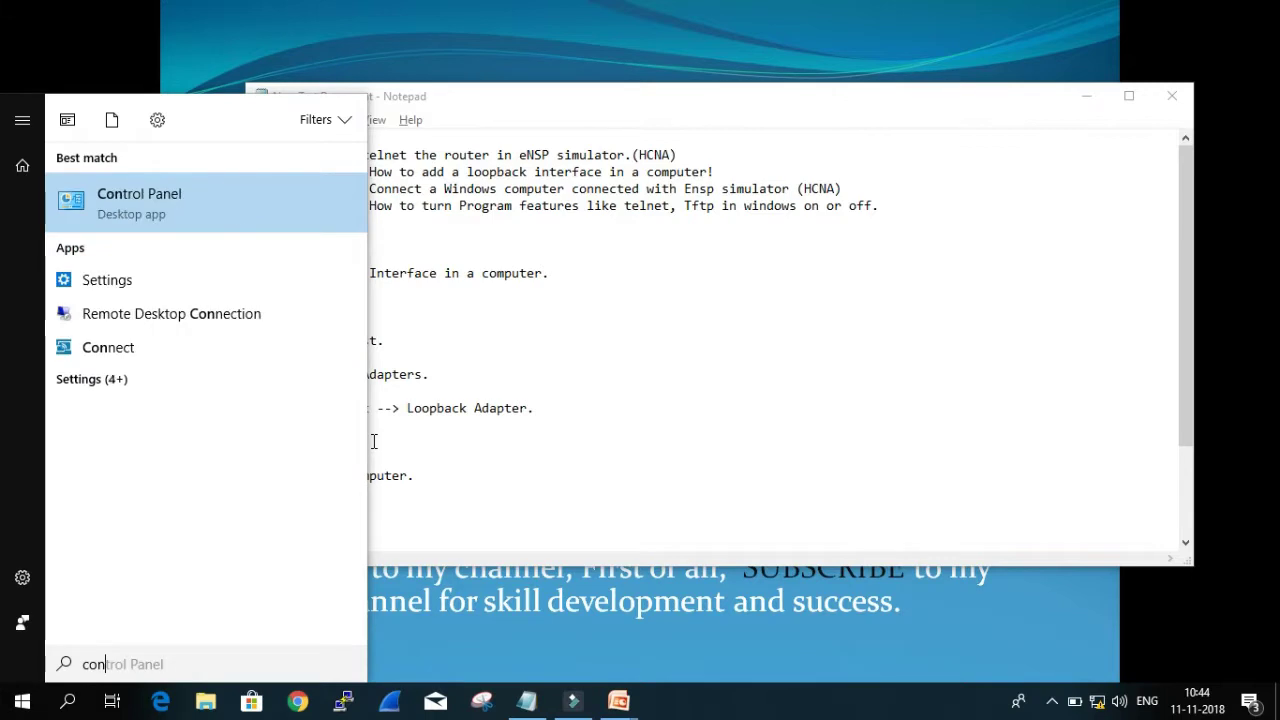
pyautogui.press('BackSpace')
pyautogui.press('BackSpace')
pyautogui.press('BackSpace')
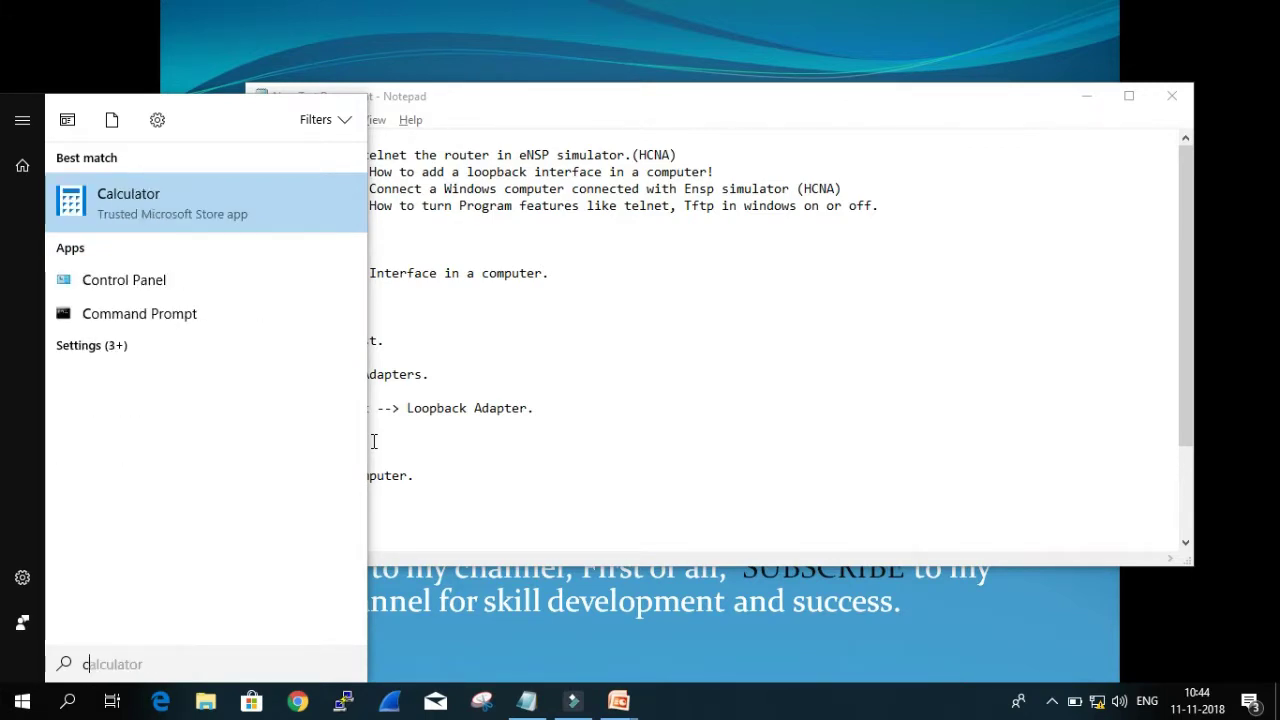
pyautogui.click(617, 531)
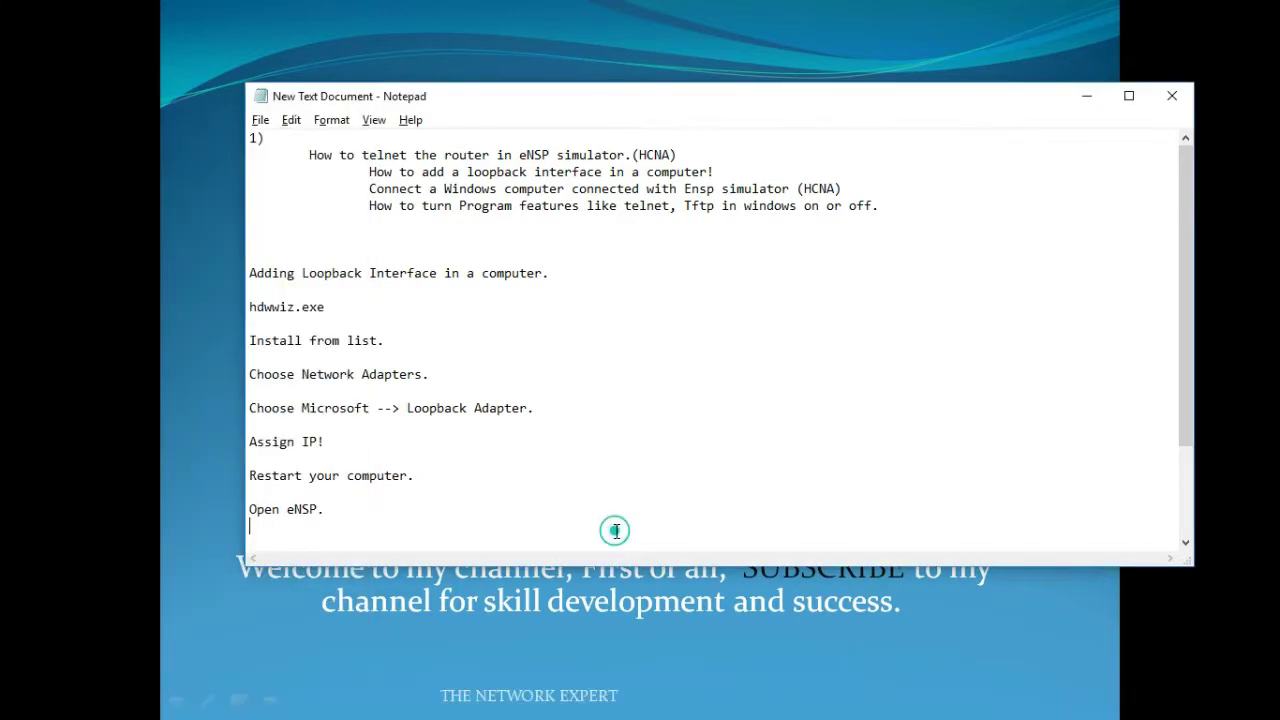
# Step: Run ncpa.cpl from the Run dialog to open Network Connections
pyautogui.press('super+r')
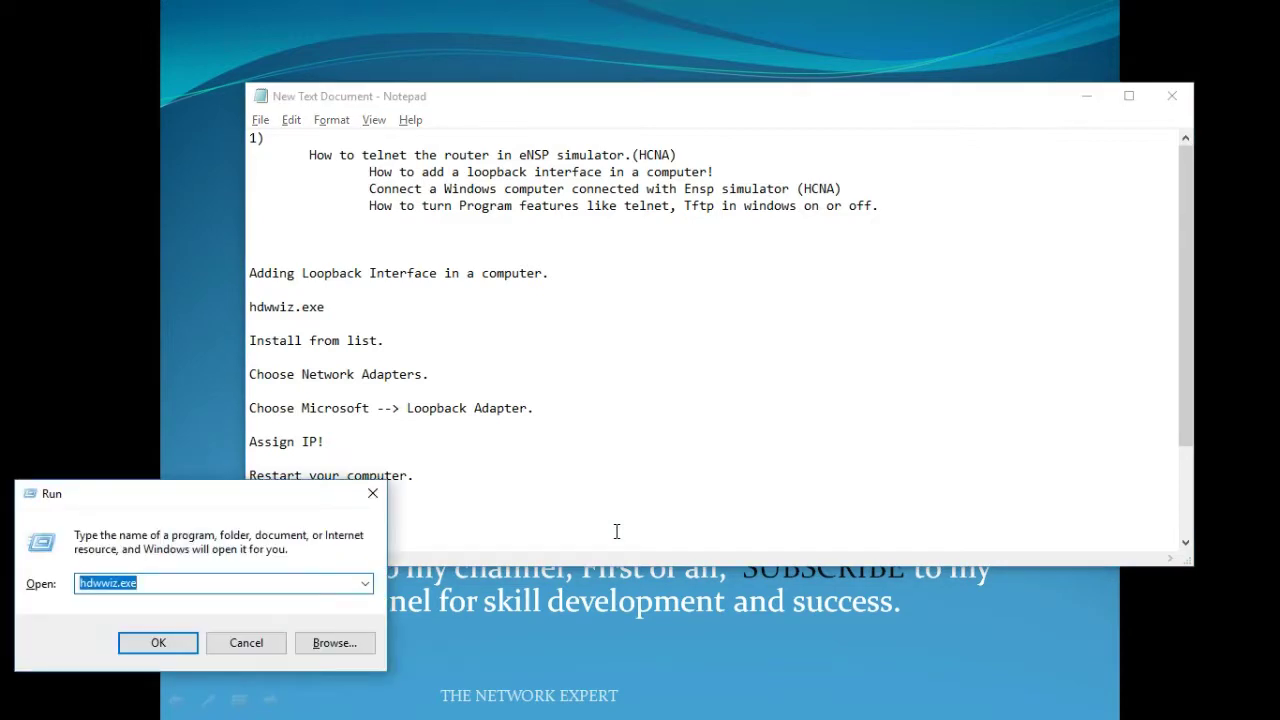
pyautogui.press('BackSpace')
pyautogui.write('c')
pyautogui.press('BackSpace')
pyautogui.write('ncpa.cpl')
pyautogui.press('BackSpace')
pyautogui.press('BackSpace')
pyautogui.press('BackSpace')
pyautogui.press('BackSpace')
pyautogui.press('BackSpace')
pyautogui.press('BackSpace')
pyautogui.press('BackSpace')
pyautogui.press('BackSpace')
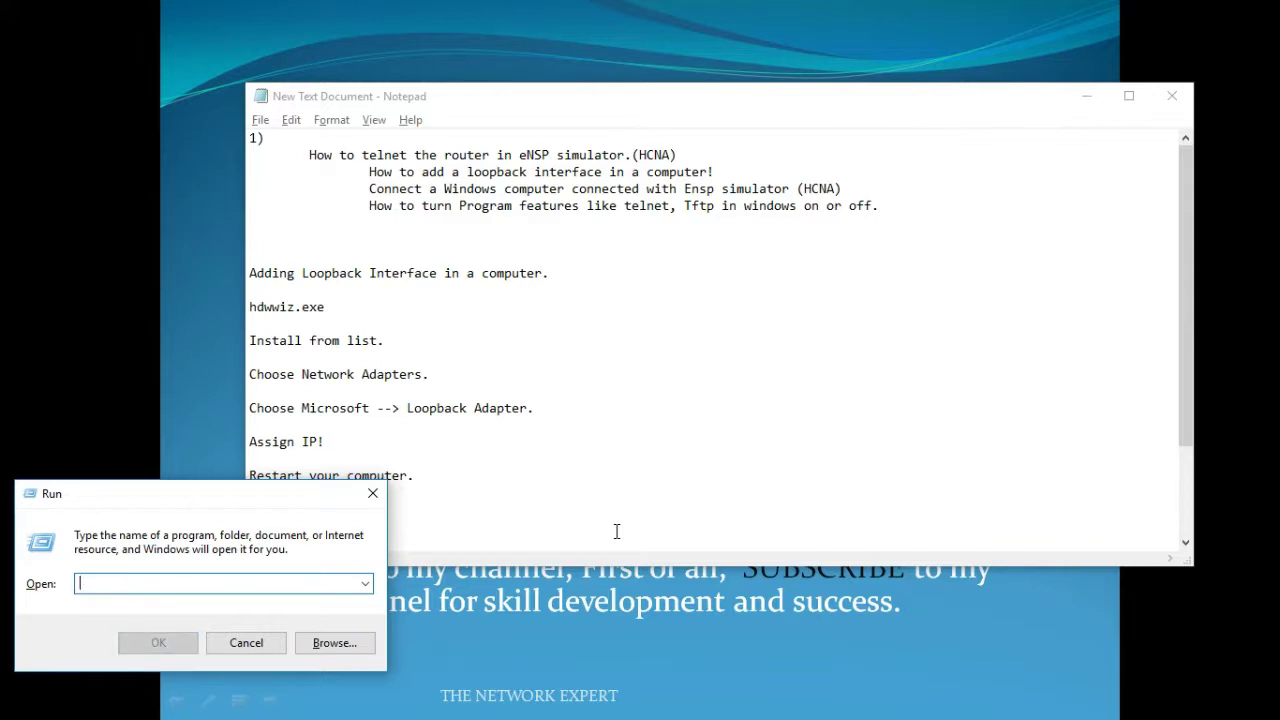
pyautogui.write('ncpa.cpl')
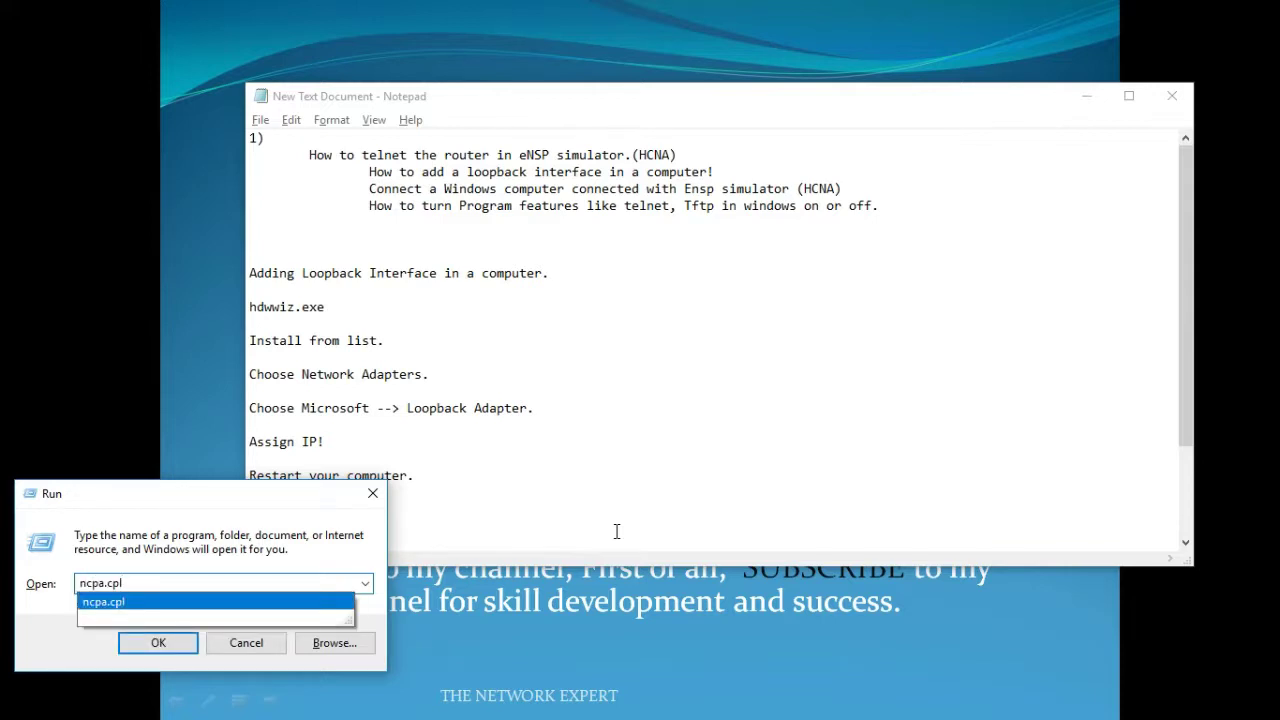
pyautogui.press('Return')
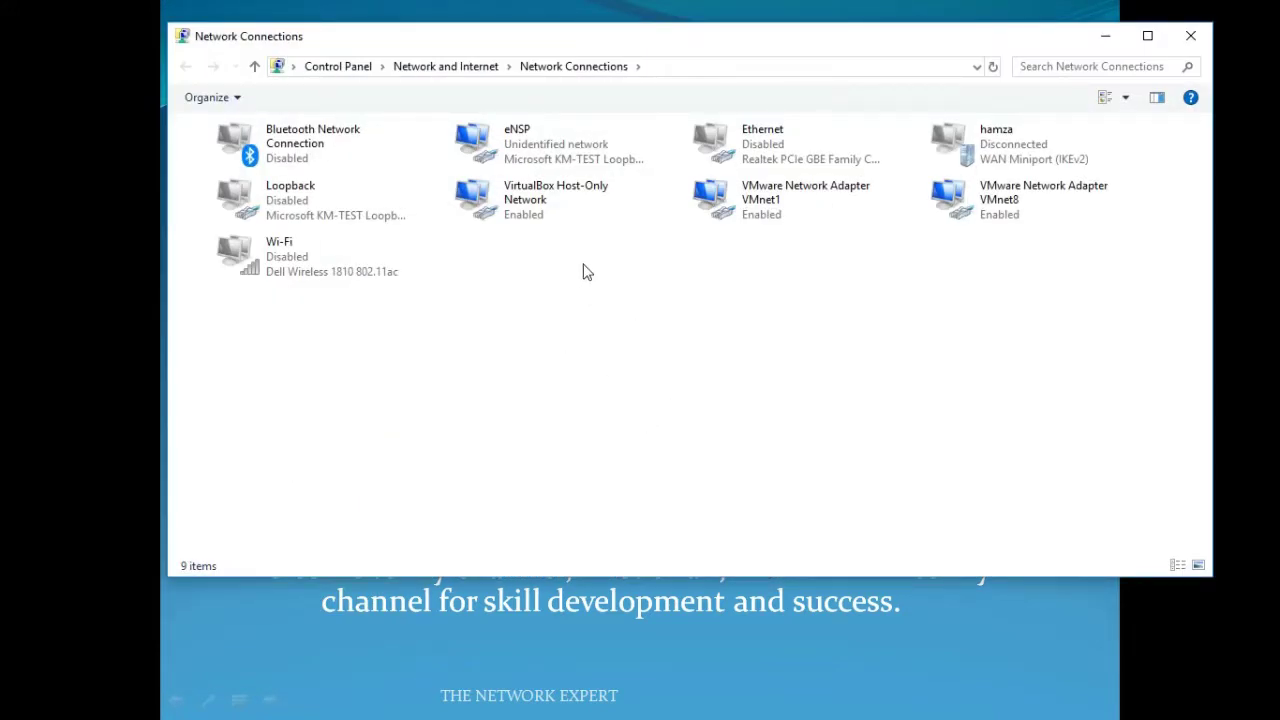
# Step: Inspect the adapter list by selecting eNSP and groups of other connections, then clear the selection
pyautogui.click(522, 170)
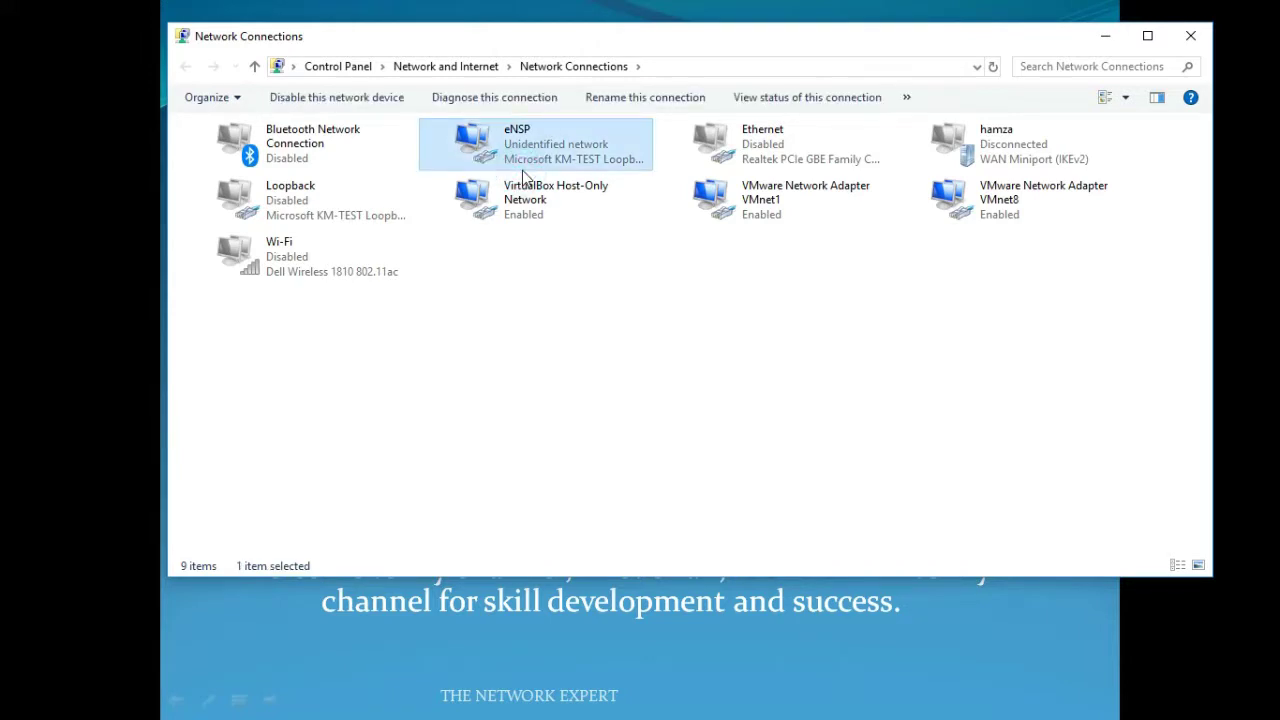
pyautogui.rightClick(522, 172)
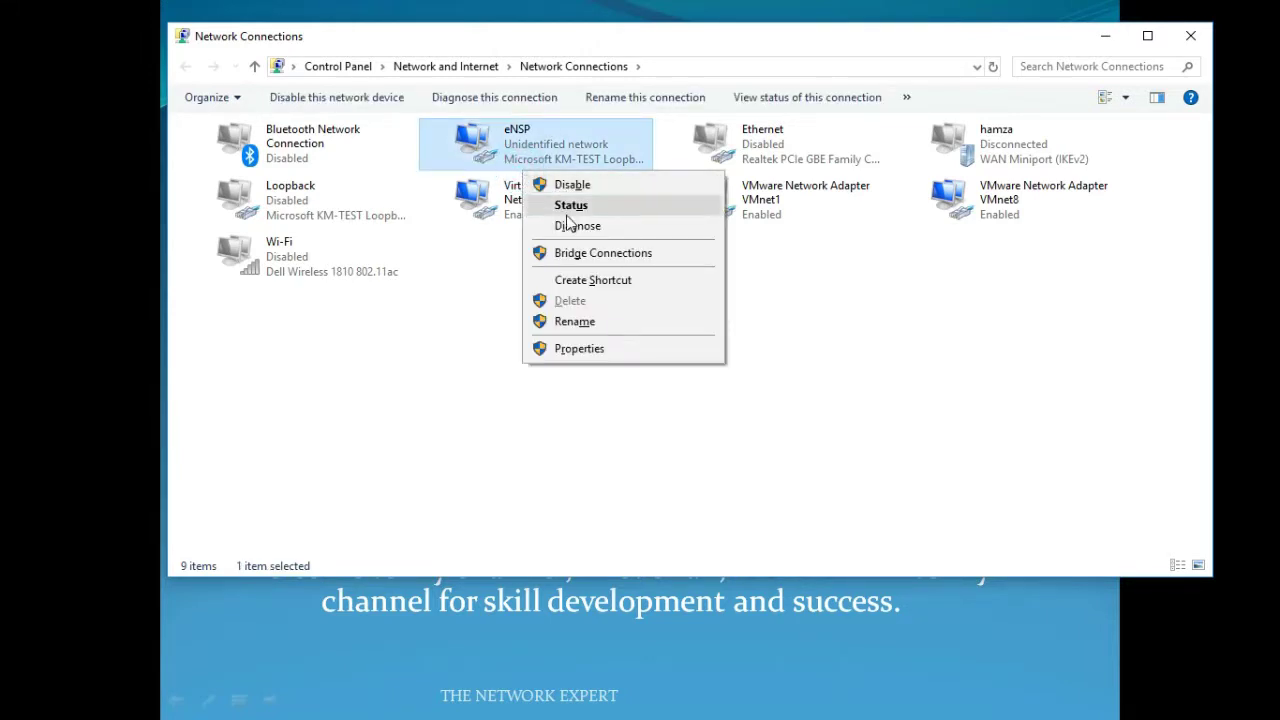
pyautogui.click(462, 436)
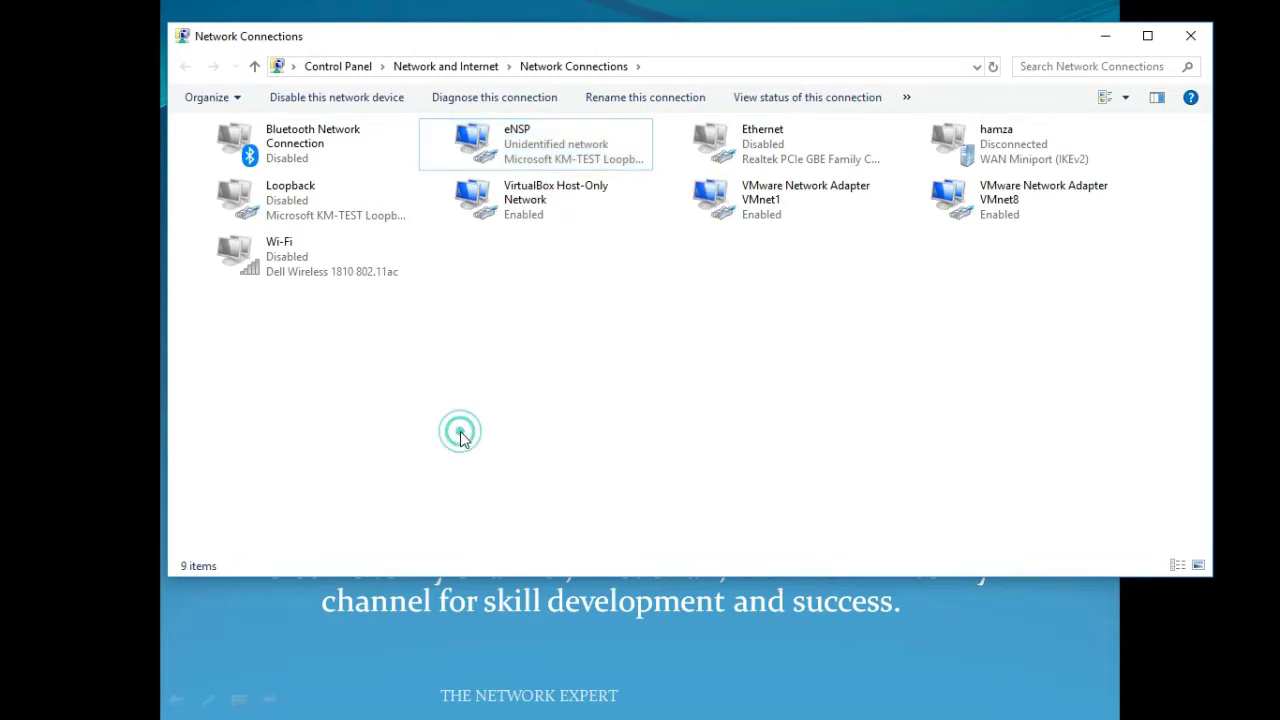
pyautogui.moveTo(307, 318); pyautogui.dragTo(312, 133)
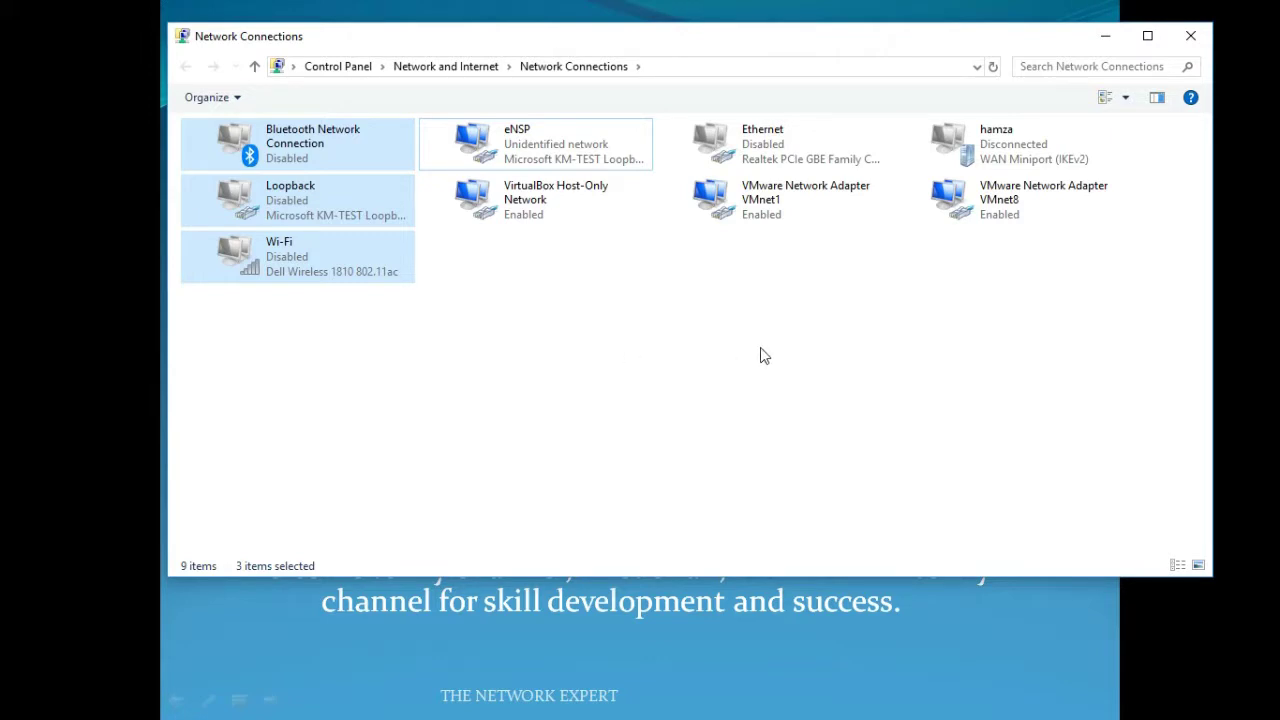
pyautogui.moveTo(1151, 155); pyautogui.dragTo(861, 155)
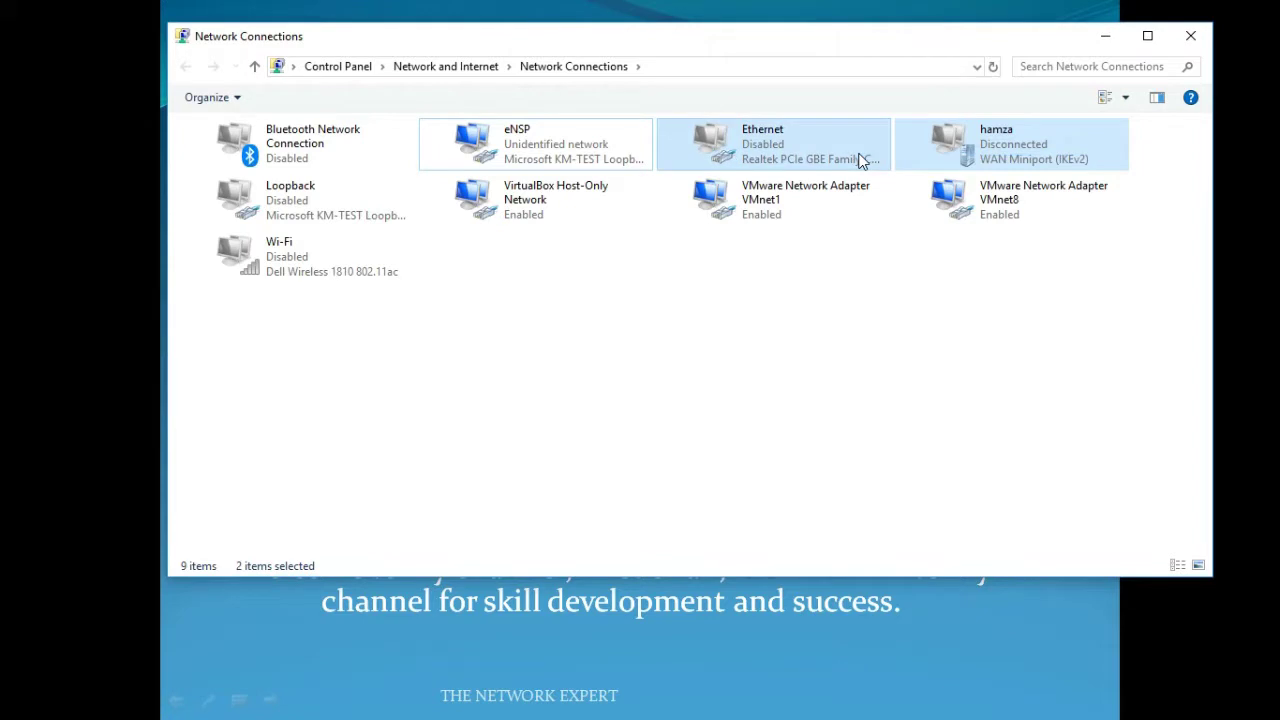
pyautogui.moveTo(312, 320); pyautogui.dragTo(268, 140)
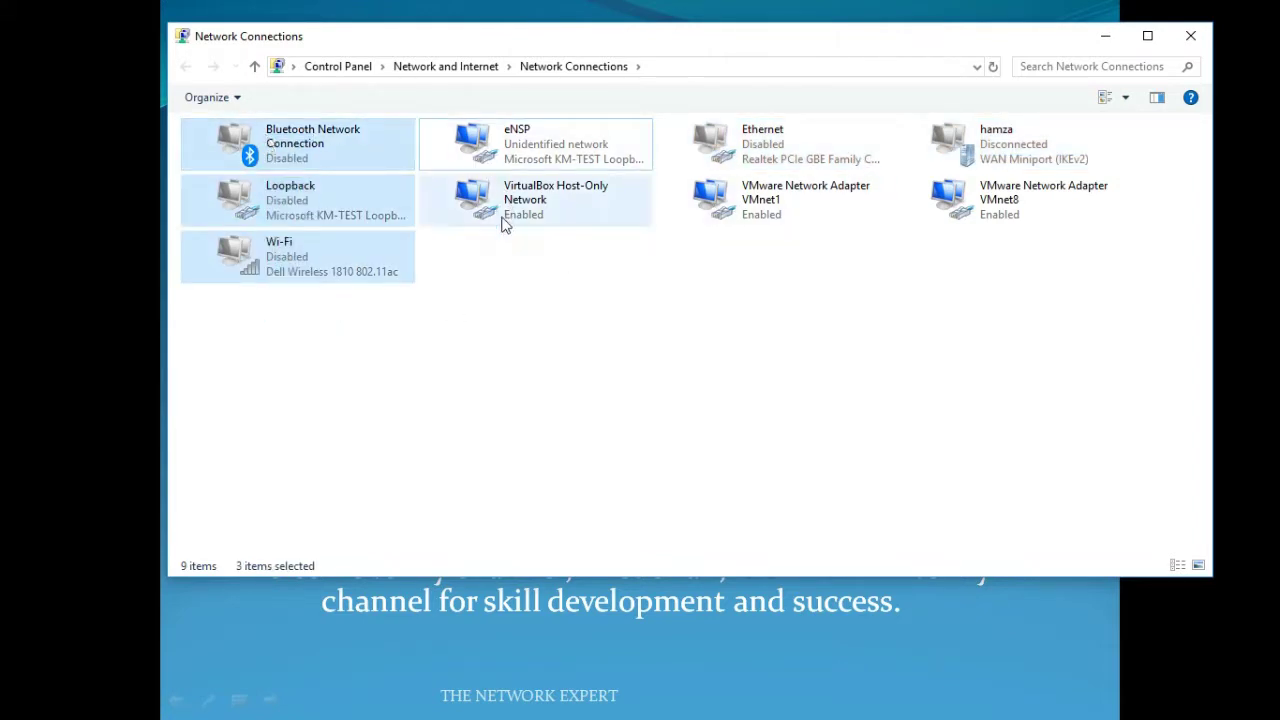
pyautogui.click(683, 274)
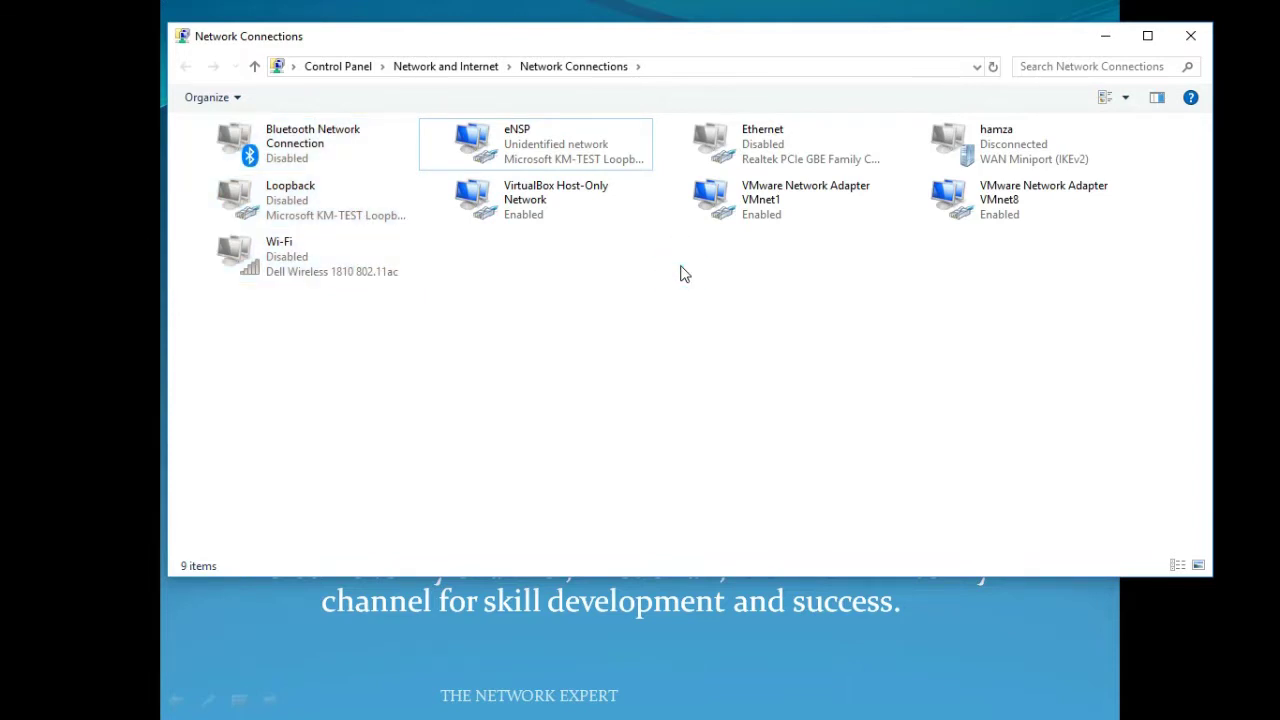
# Step: Open the eNSP connection's Properties and select the IPv4 protocol entry
pyautogui.click(580, 168)
pyautogui.rightClick(577, 165)
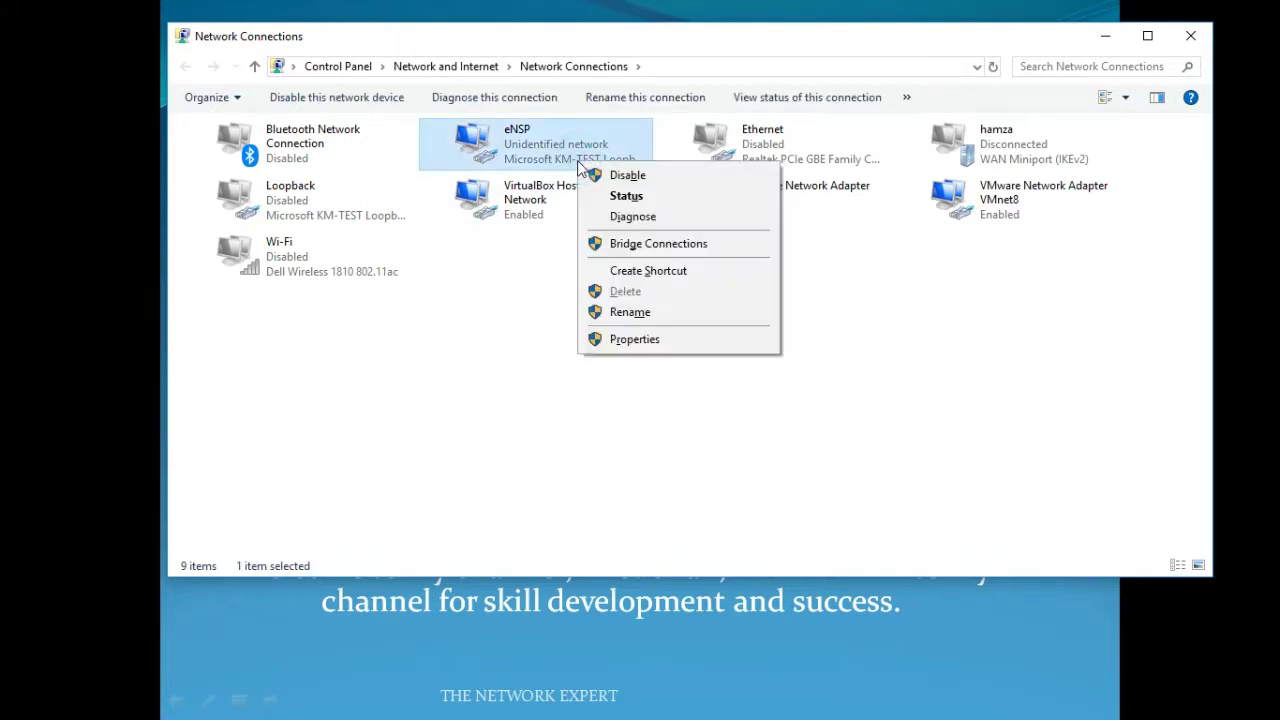
pyautogui.click(631, 347)
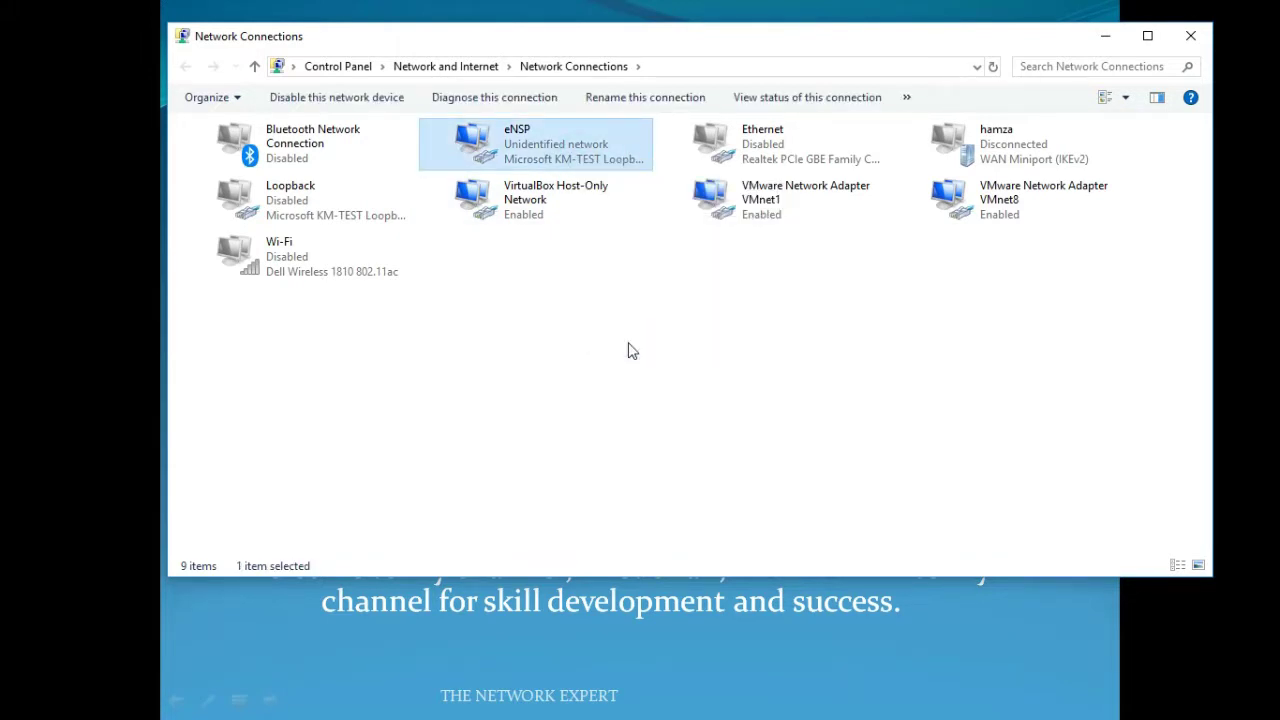
pyautogui.click(367, 345)
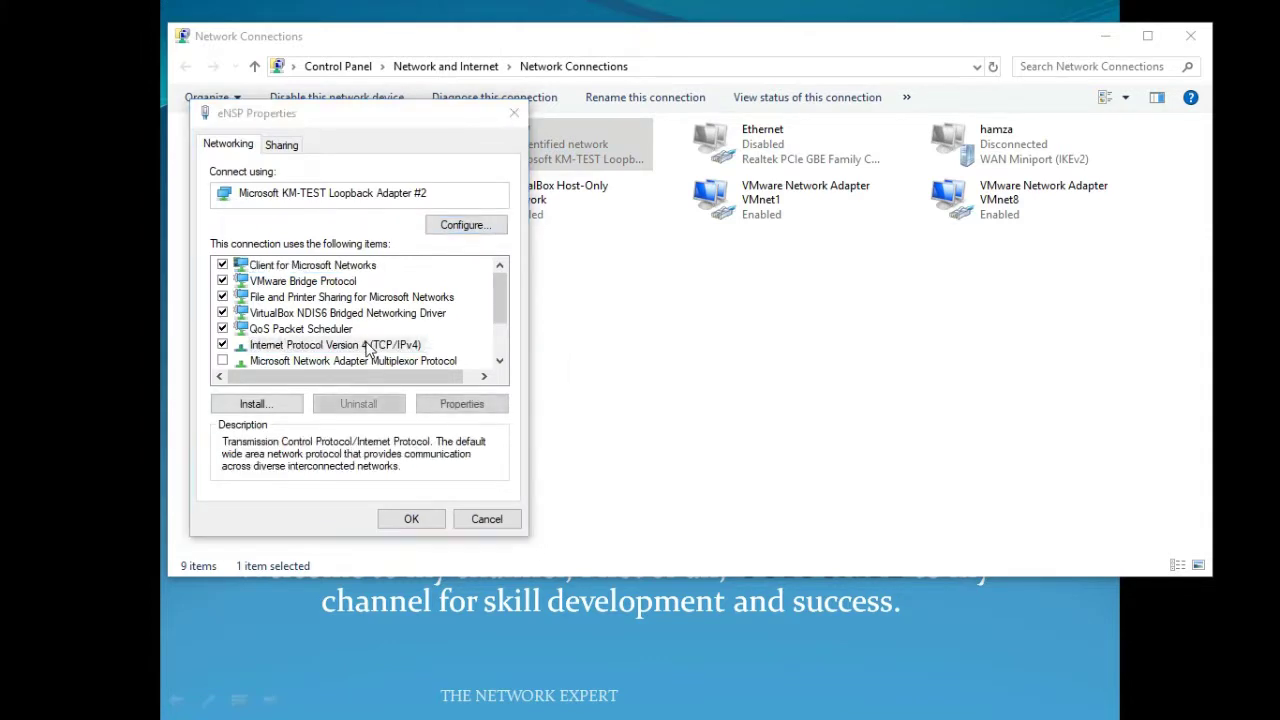
# Step: Give eNSP's IPv4 a manual address 192.168.1.2 with mask 255.255.255.0
pyautogui.doubleClick(367, 345)
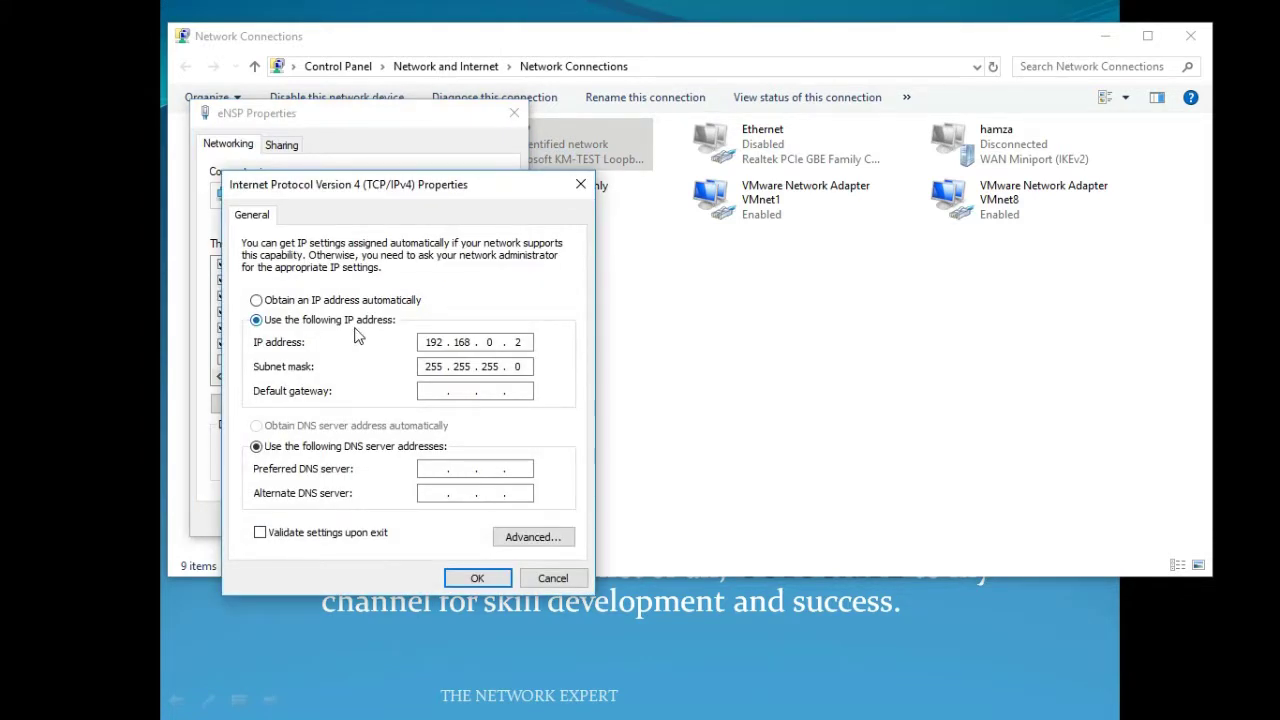
pyautogui.click(363, 303)
pyautogui.click(362, 322)
pyautogui.click(430, 342)
pyautogui.write('192 . 1')
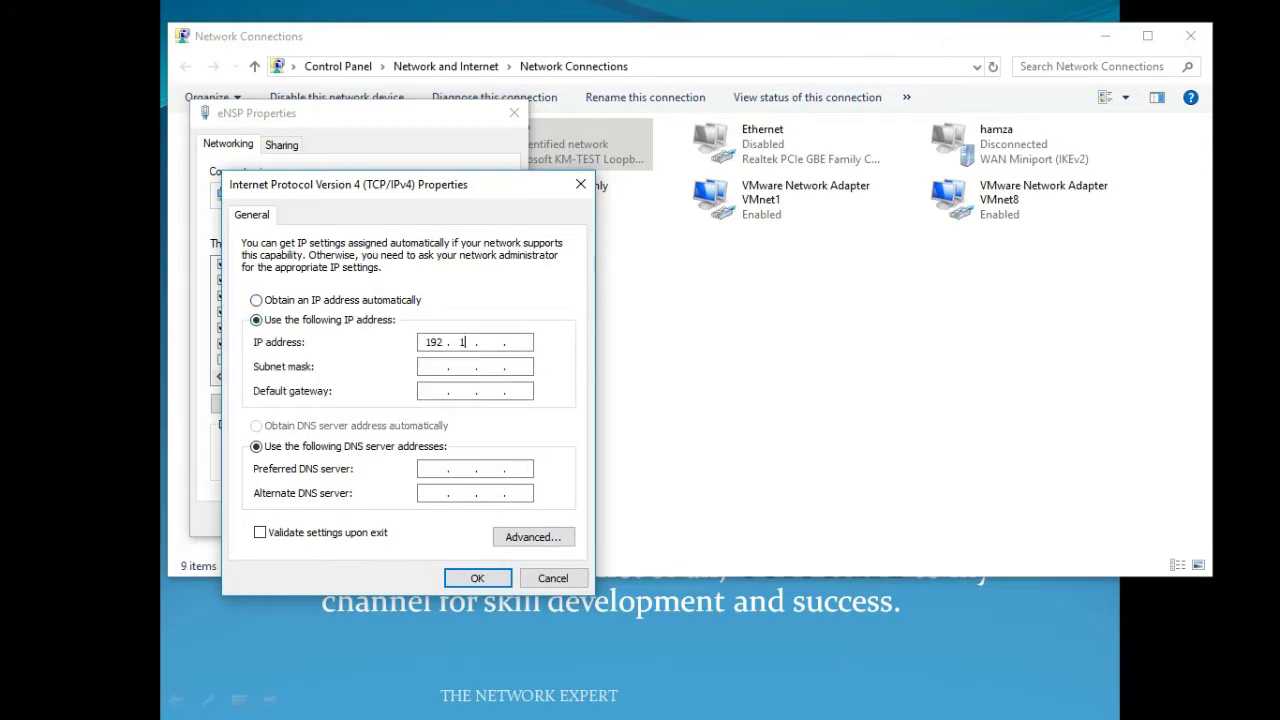
pyautogui.write('68')
pyautogui.write('1 . 2')
pyautogui.press('BackSpace')
pyautogui.write('20')
pyautogui.press('BackSpace')
pyautogui.press('BackSpace')
pyautogui.write('2')
pyautogui.press('Tab')
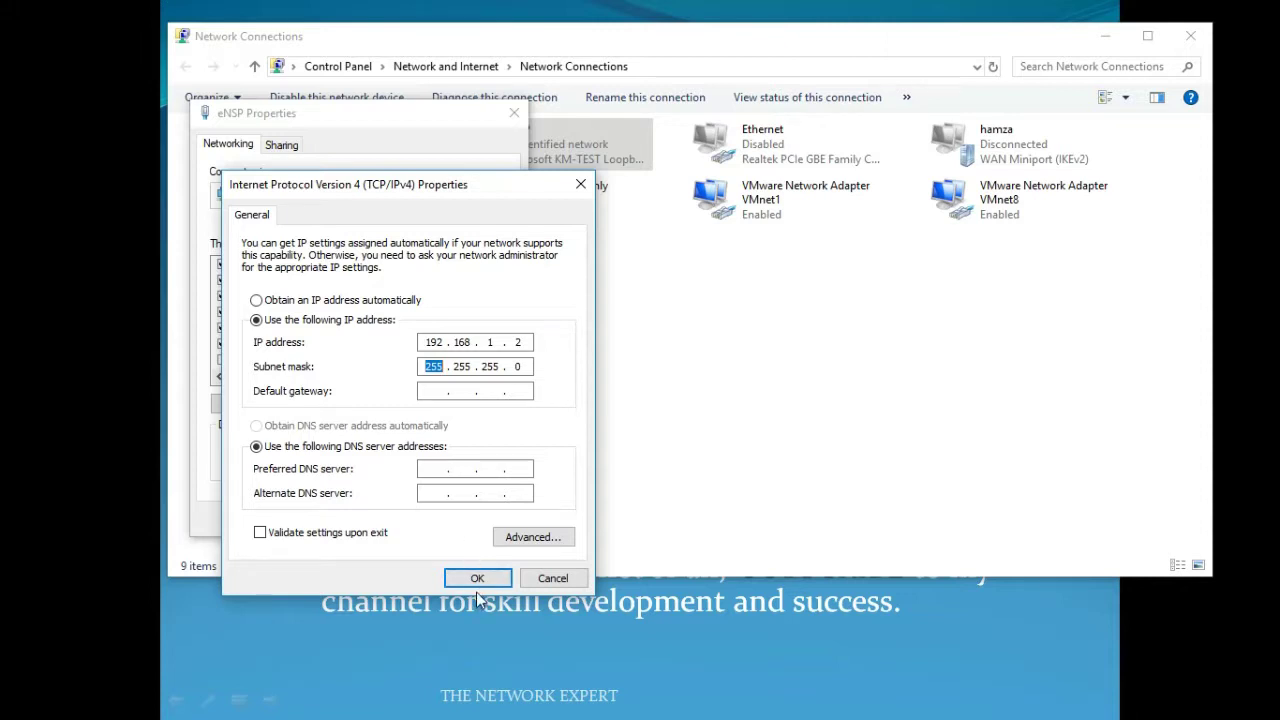
# Step: Enter default gateway 192.168.1.1 and save the IPv4 and connection properties
pyautogui.click(440, 388)
pyautogui.write('192 . 168 . 1 . 1')
pyautogui.click(474, 577)
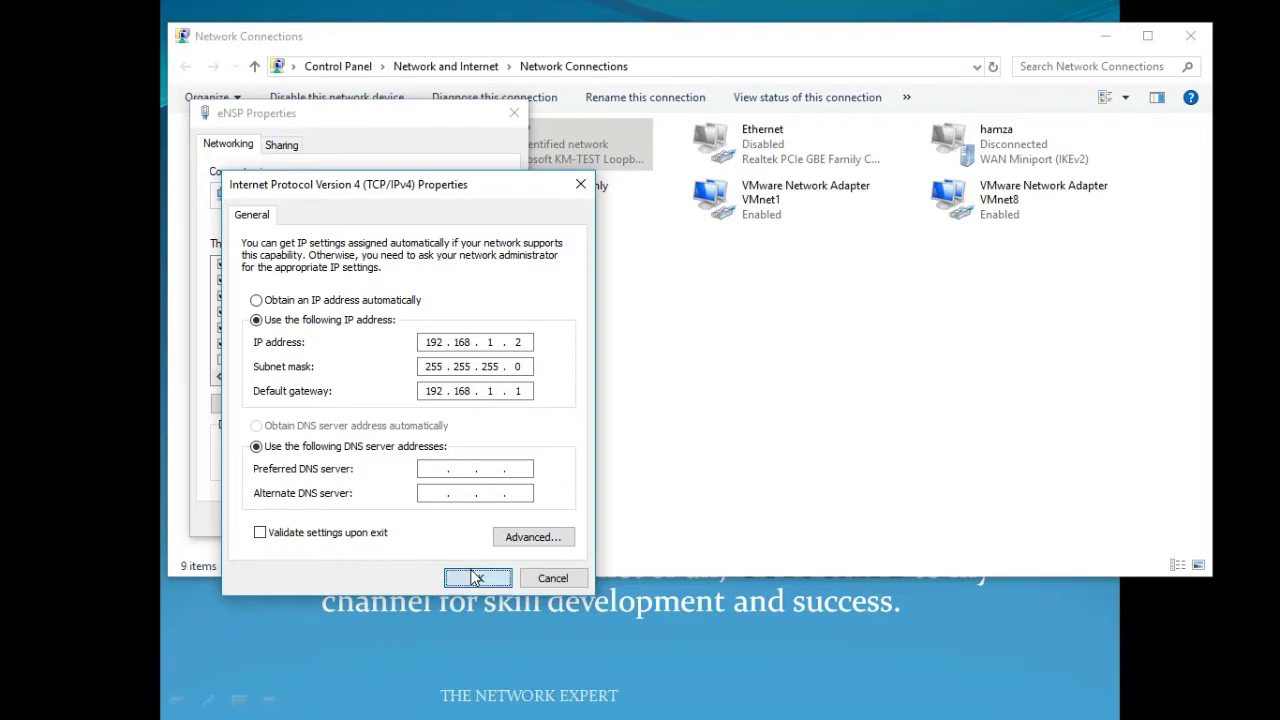
pyautogui.click(414, 519)
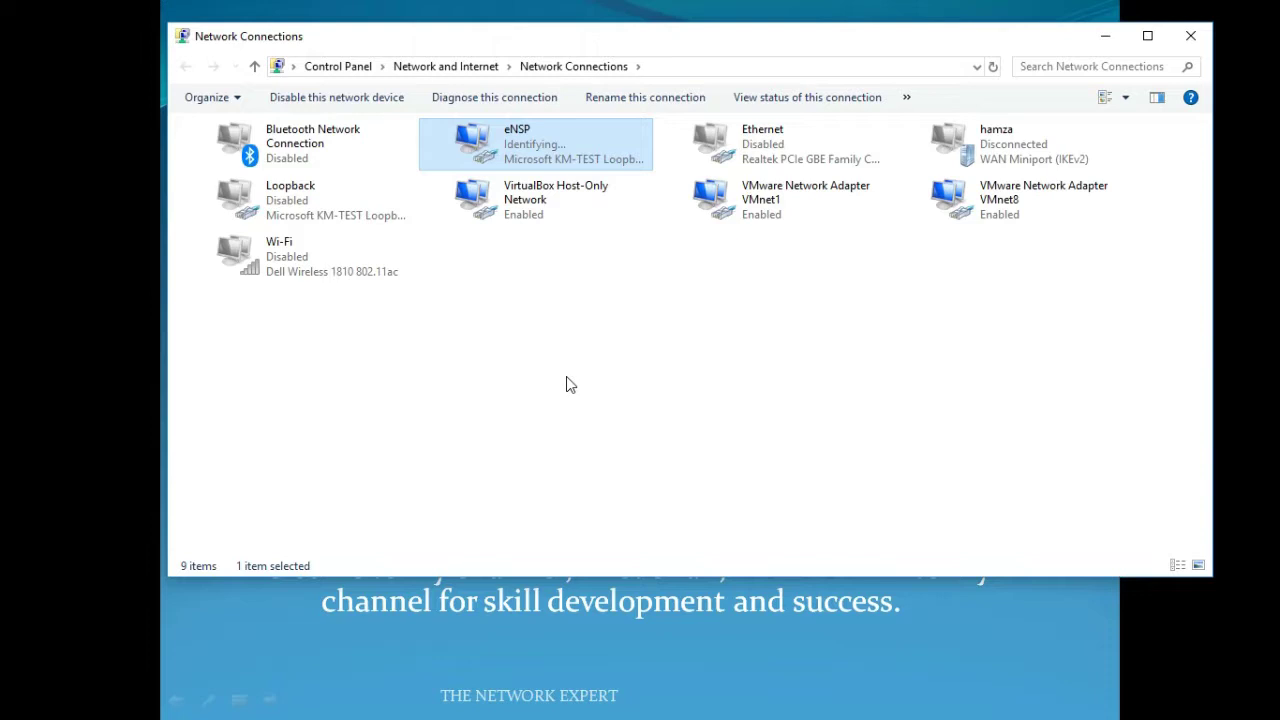
# Step: Switch to the Notepad setup notes, then cycle back to Network Connections
pyautogui.hotkey('alt', 'Tab')
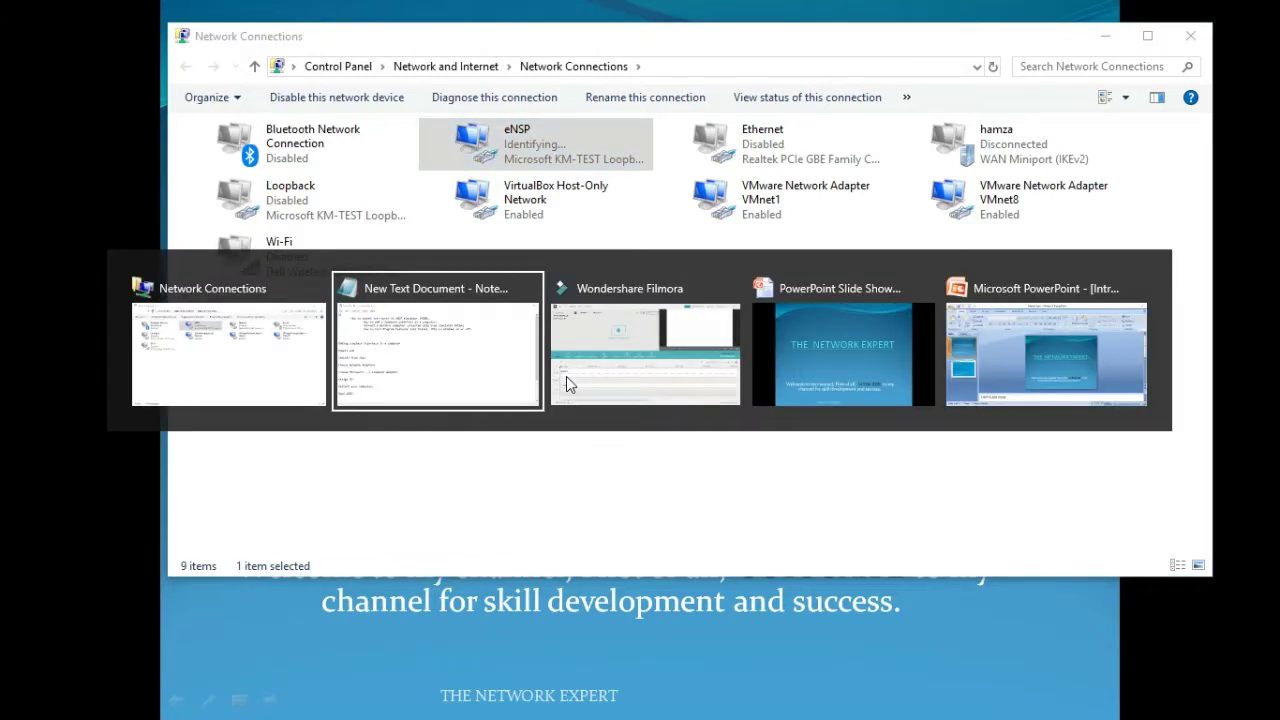
pyautogui.click(431, 470)
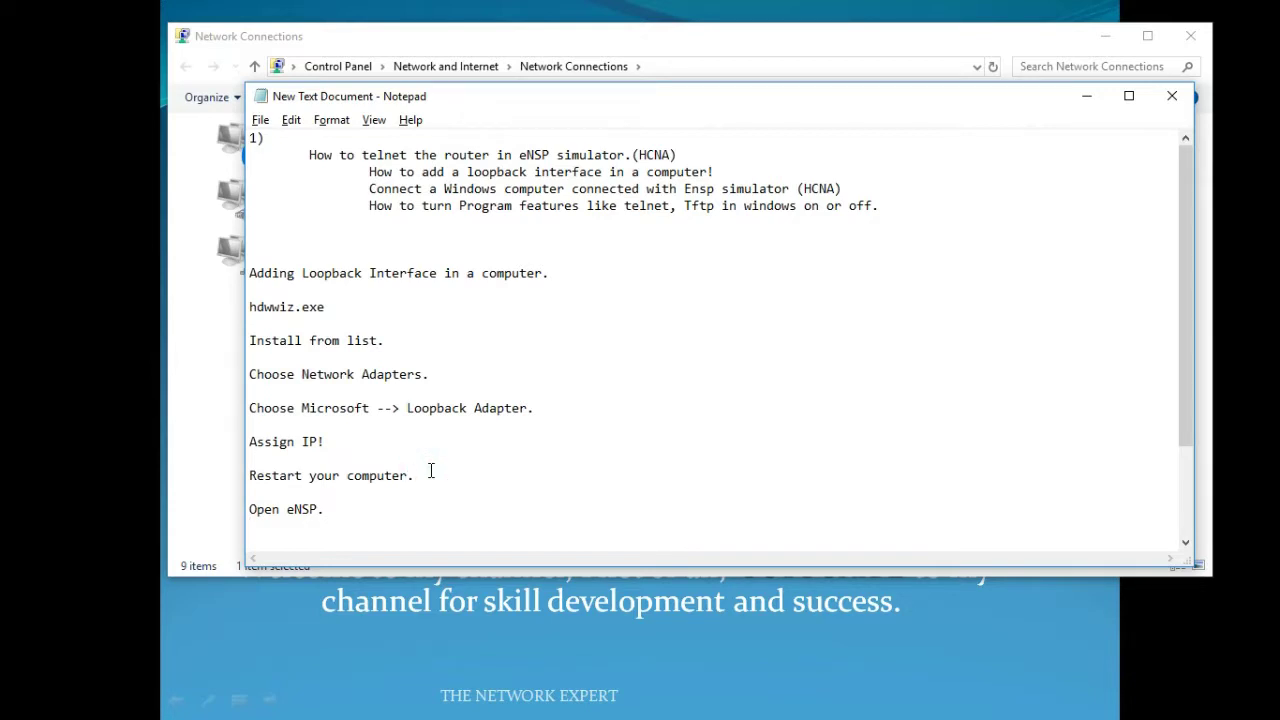
pyautogui.hotkey('alt', 'Tab')
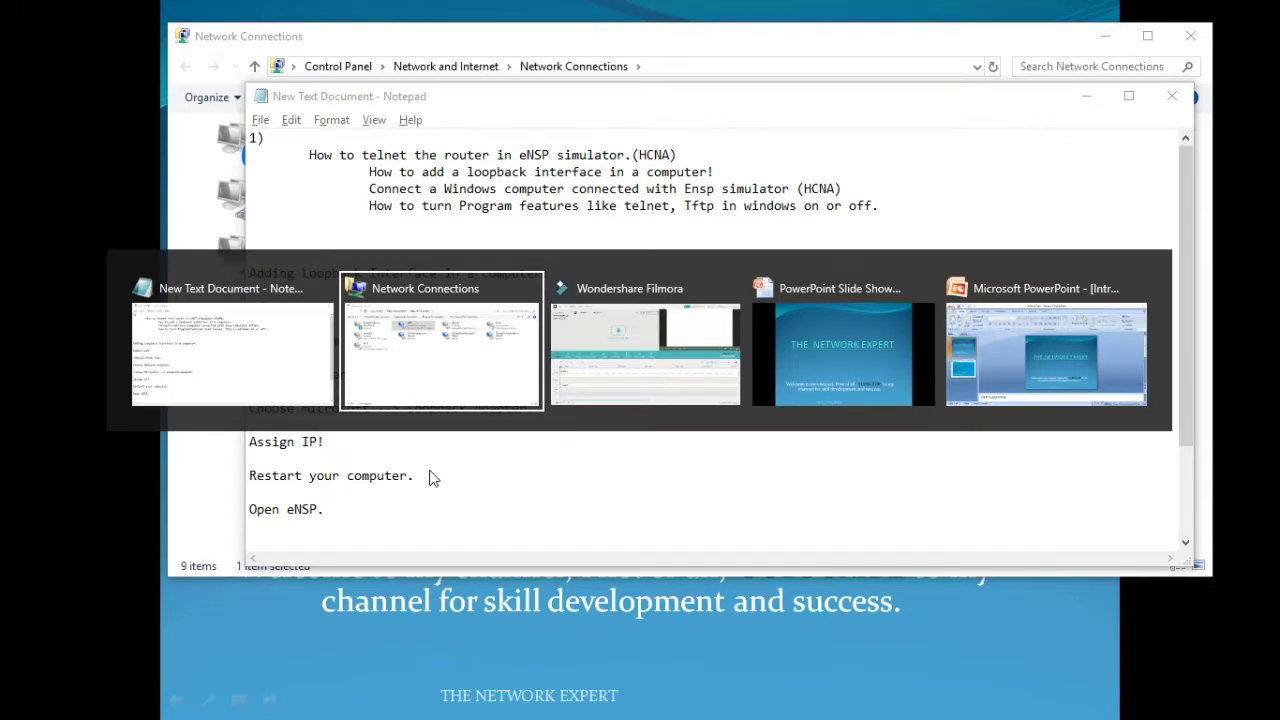
pyautogui.hotkey('alt', 'shift', 'Tab')
pyautogui.hotkey('alt', 'Tab')
pyautogui.press('super')
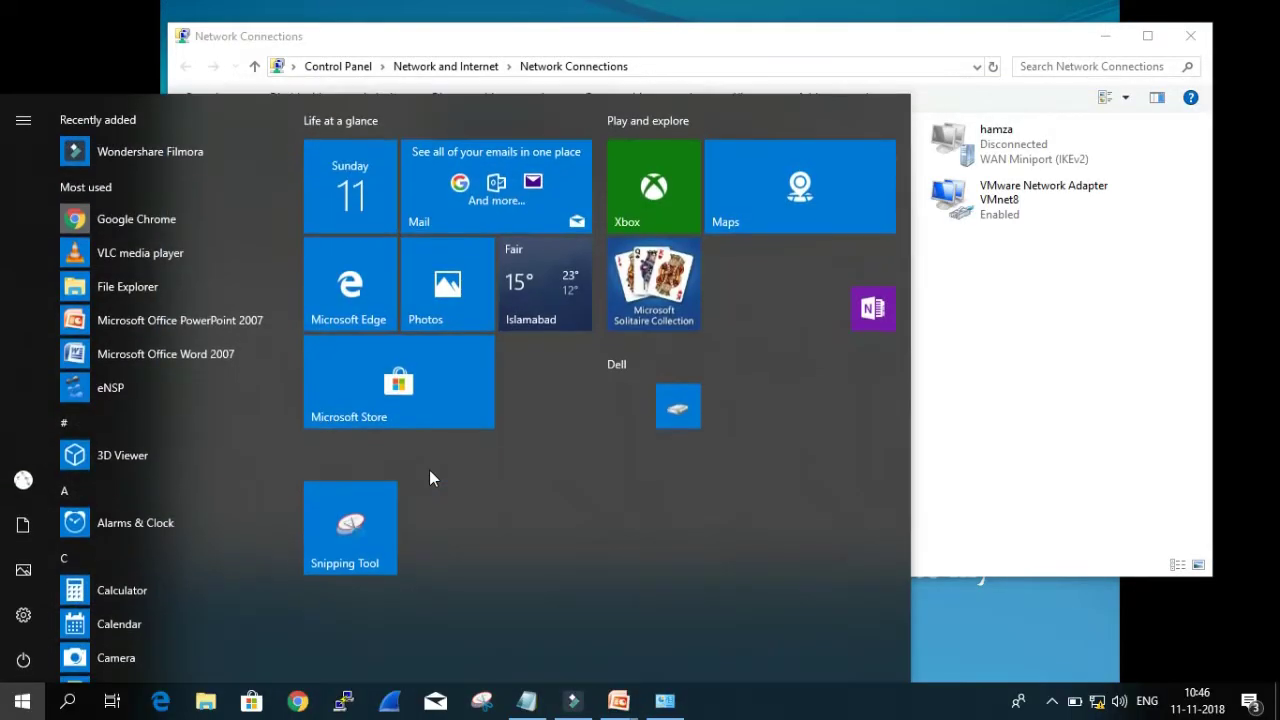
# Step: Search the Start menu for 'en' and launch eNSP
pyautogui.write('en')
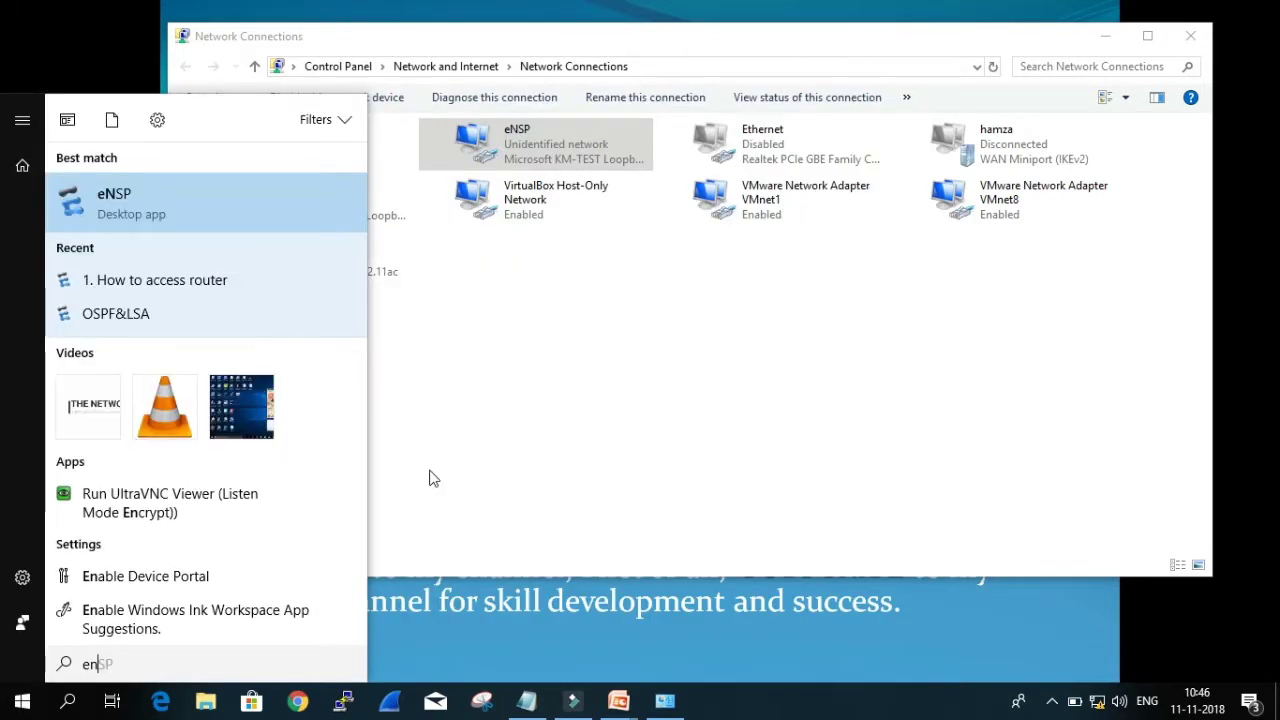
pyautogui.press('Return')
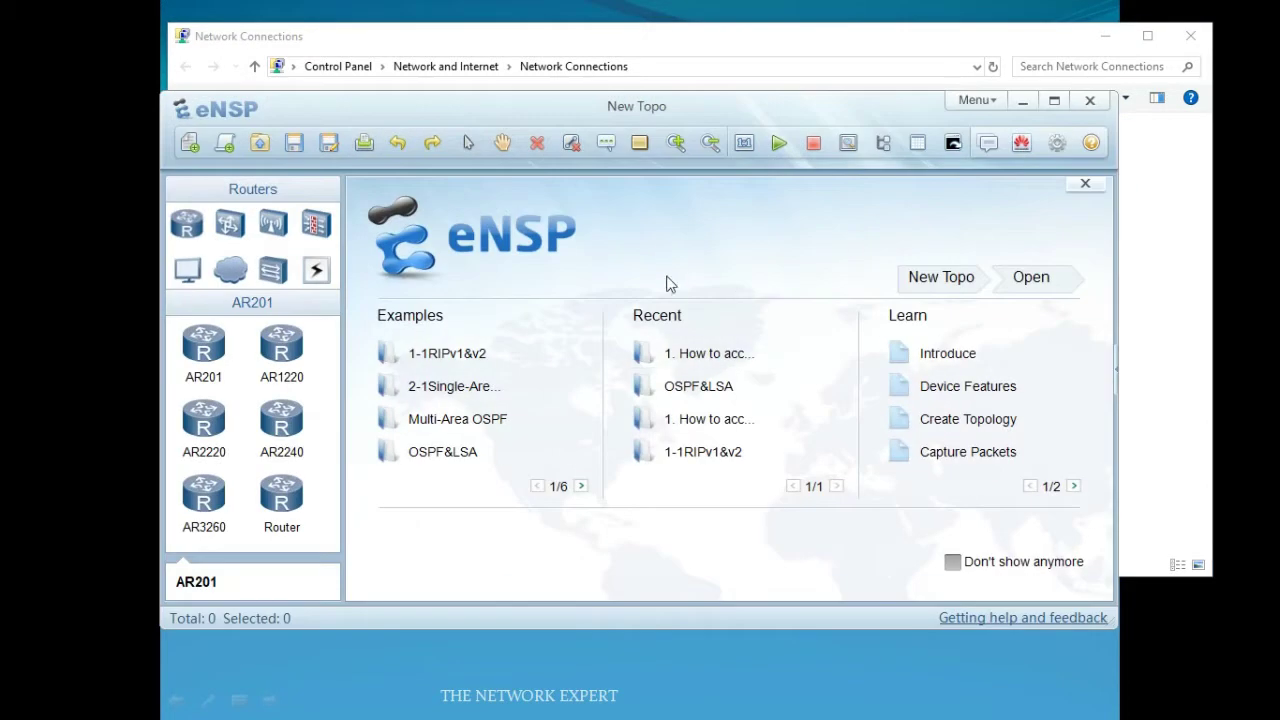
# Step: Maximize eNSP, create a new topology and place a Cloud device on the canvas
pyautogui.click(1053, 100)
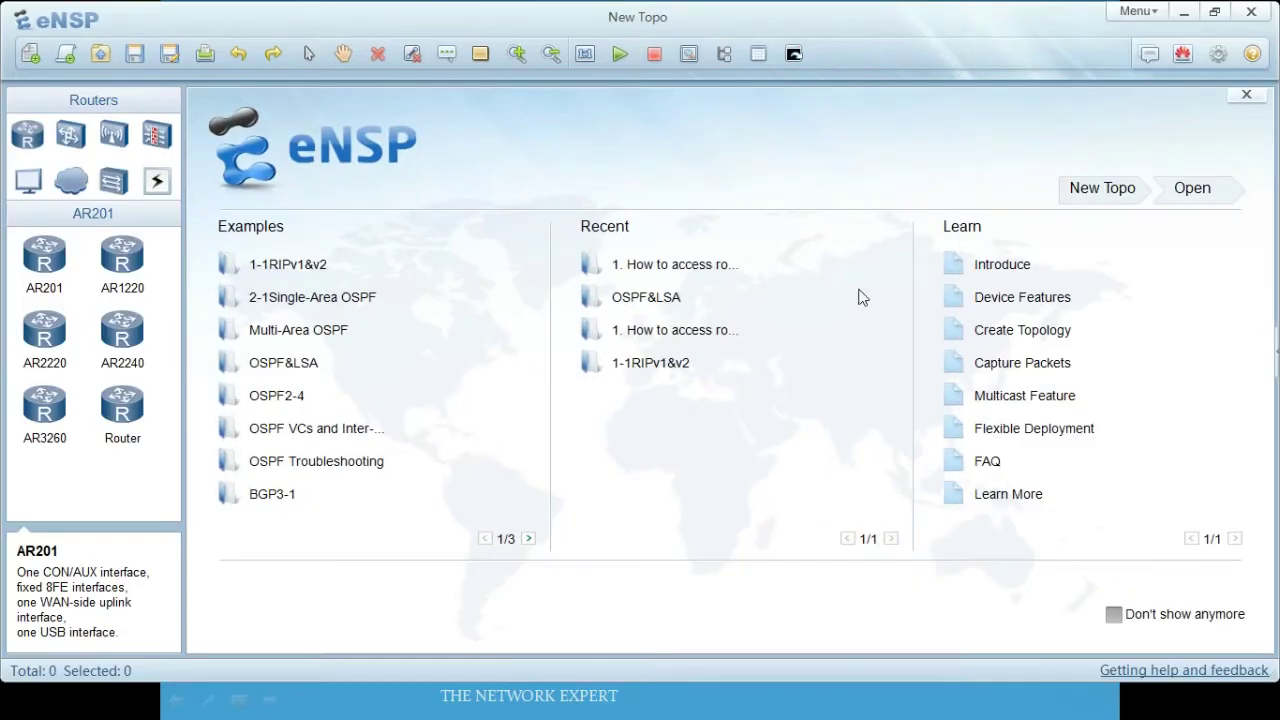
pyautogui.click(1072, 190)
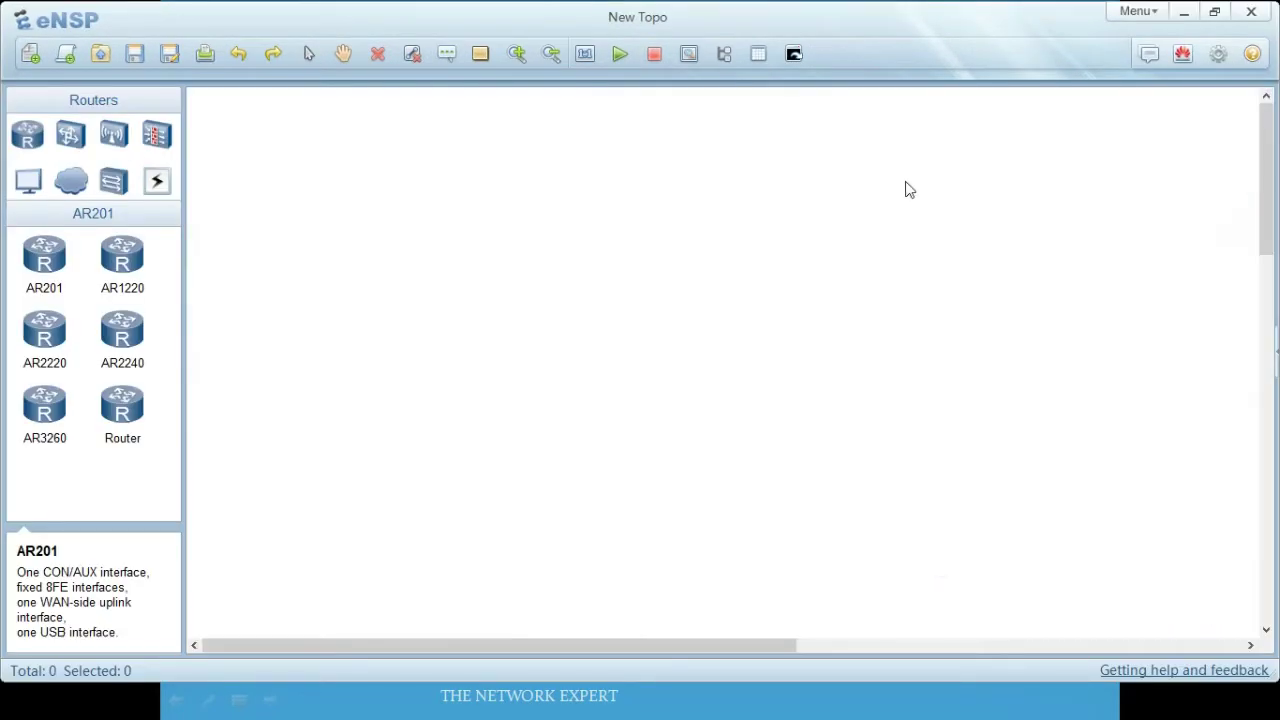
pyautogui.click(77, 185)
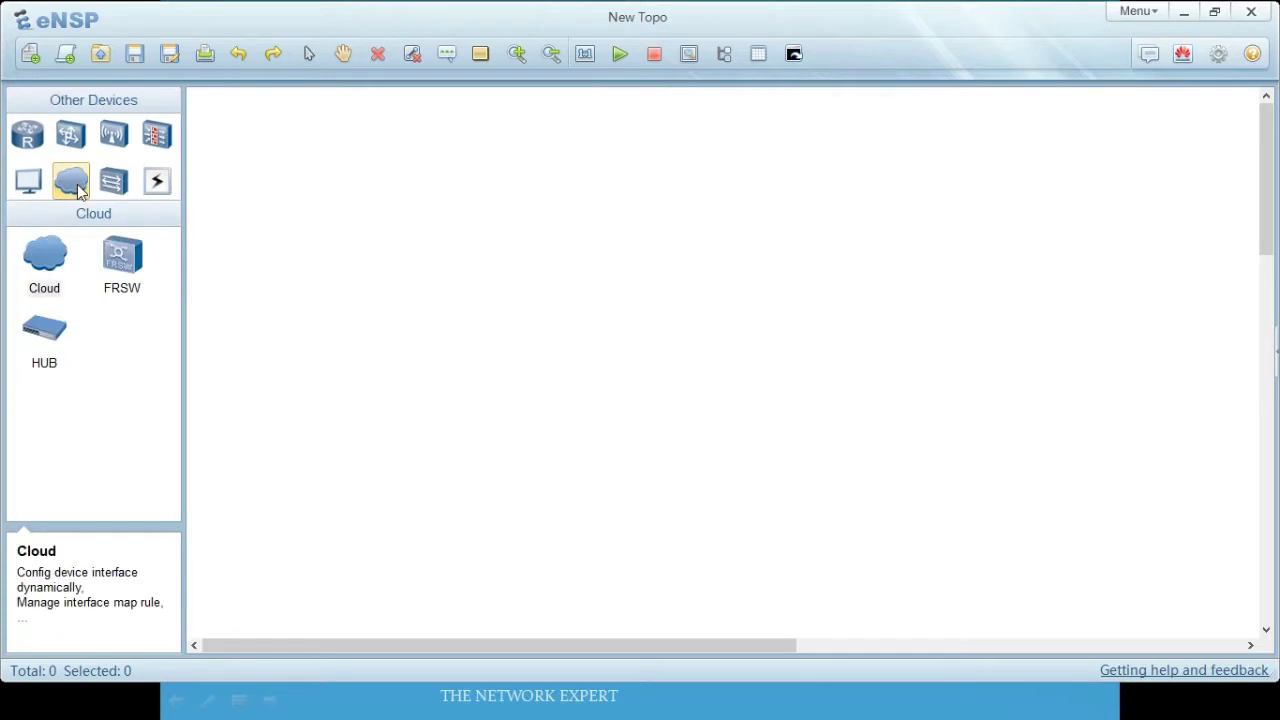
pyautogui.click(44, 256)
pyautogui.click(446, 258)
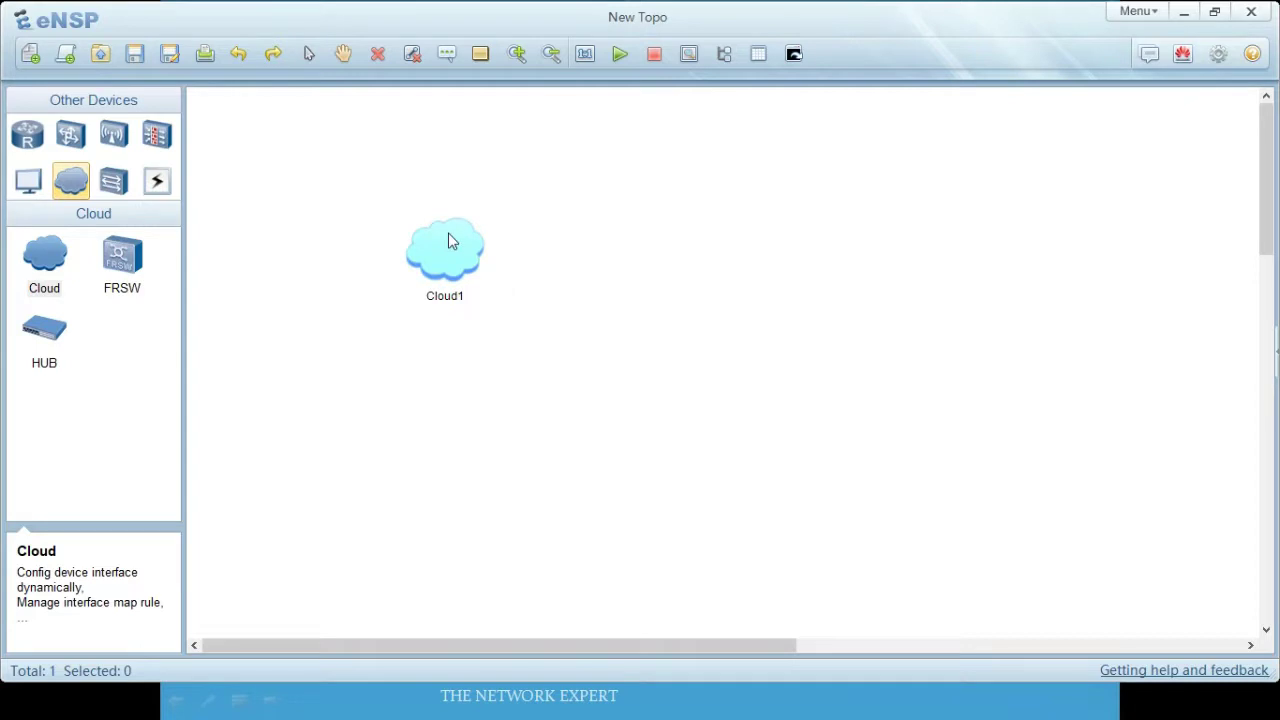
# Step: Relabel the Cloud1 device as 'My WINDOWS COMPUTER'
pyautogui.click(463, 297)
pyautogui.press('BackSpace')
pyautogui.press('BackSpace')
pyautogui.press('BackSpace')
pyautogui.press('BackSpace')
pyautogui.press('BackSpace')
pyautogui.press('BackSpace')
pyautogui.write('My')
pyautogui.write(' Real')
pyautogui.write('ly R')
pyautogui.write('EAL WINDOWS')
pyautogui.write(' COMPUTER')
pyautogui.click(614, 358)
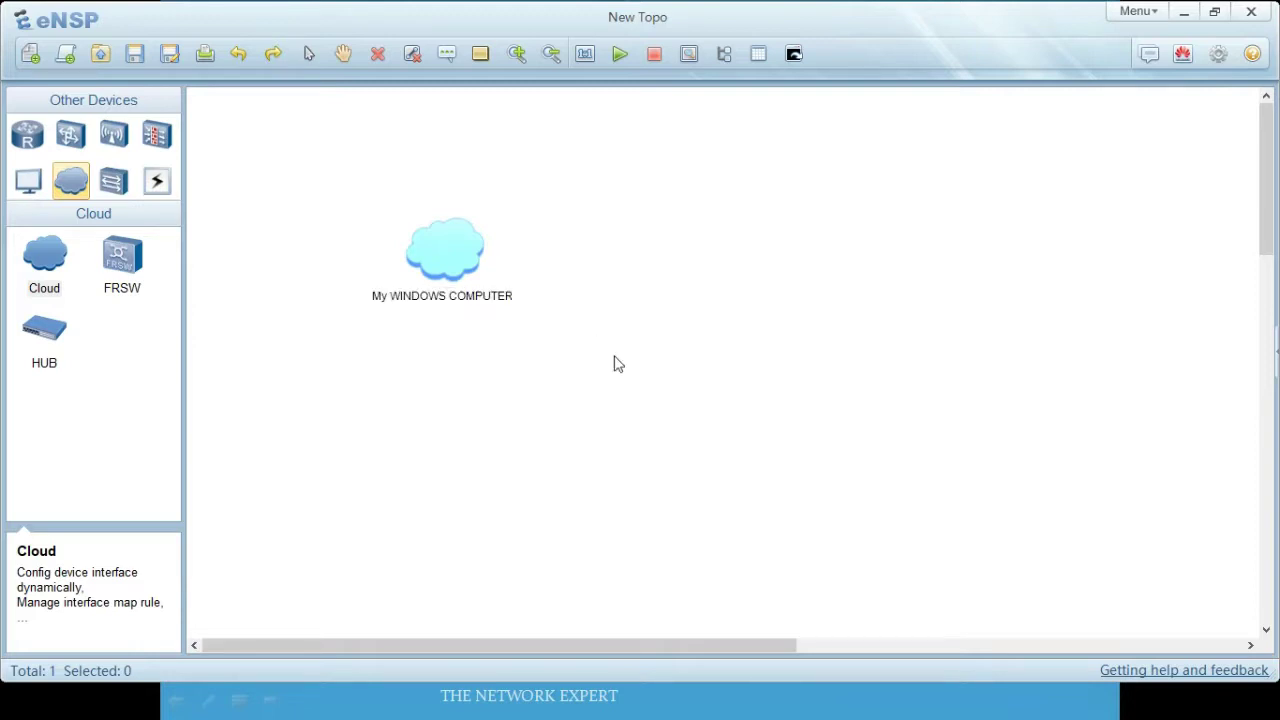
# Step: Insert REAL before WINDOWS in the cloud label, then reopen its IO Config window
pyautogui.doubleClick(456, 266)
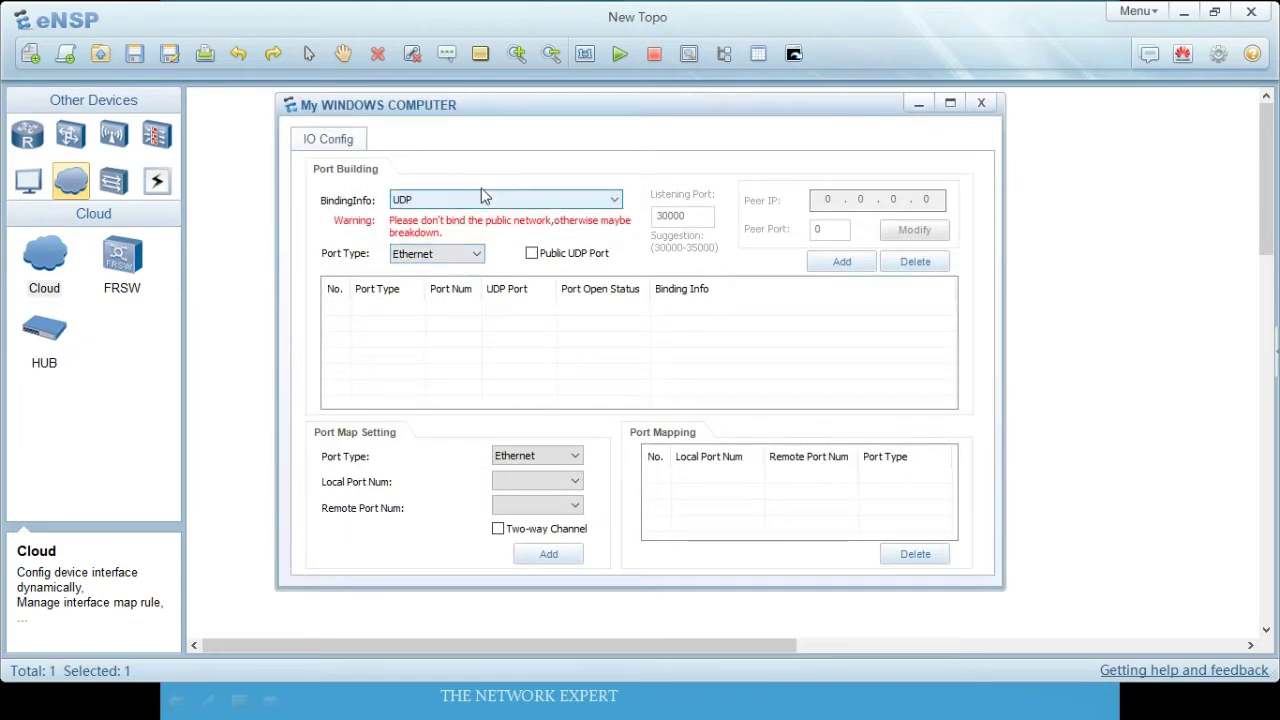
pyautogui.click(985, 104)
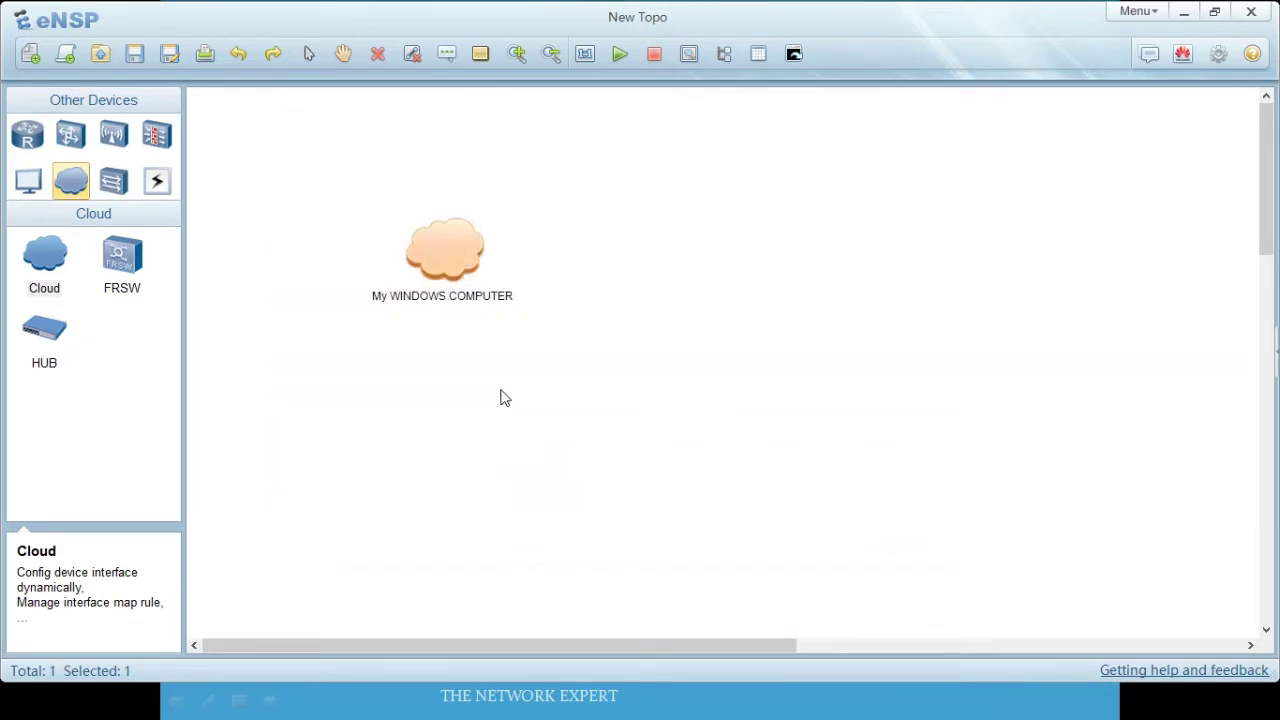
pyautogui.click(492, 295)
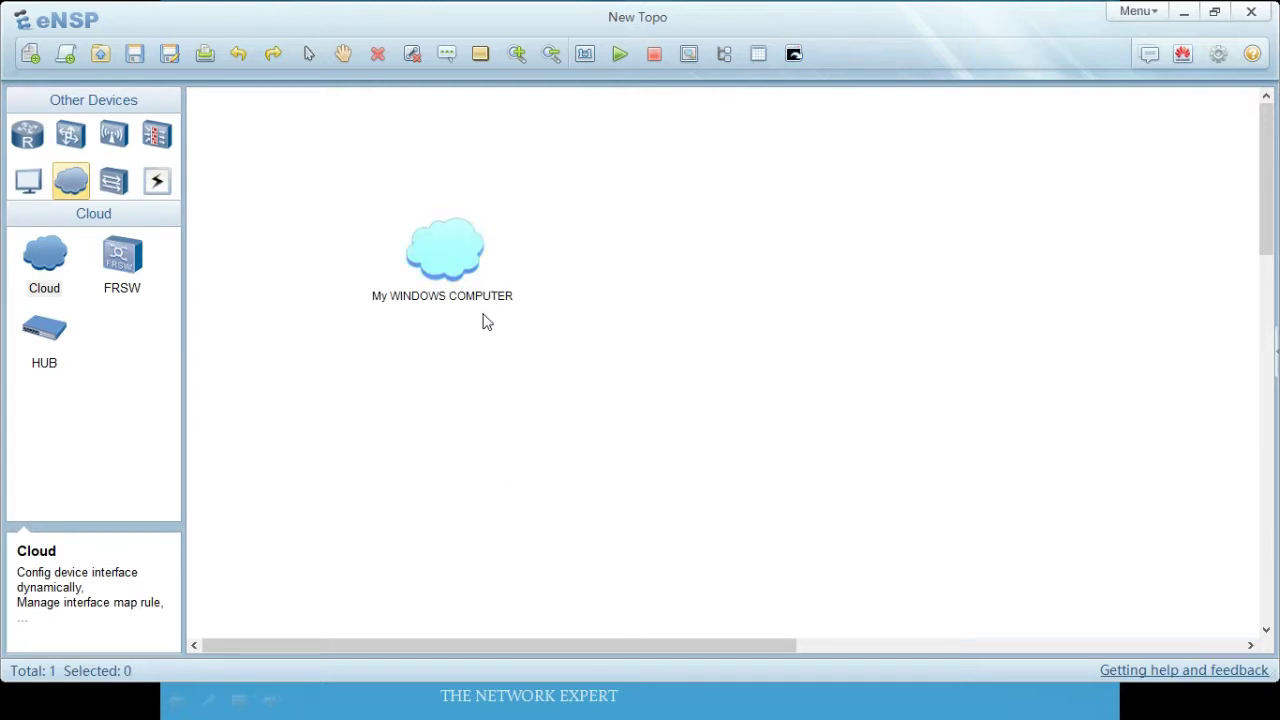
pyautogui.click(492, 300)
pyautogui.press('Left')
pyautogui.press('Left')
pyautogui.press('Left')
pyautogui.press('Left')
pyautogui.press('Left')
pyautogui.press('Left')
pyautogui.press('Left')
pyautogui.press('Left')
pyautogui.press('Left')
pyautogui.press('Left')
pyautogui.press('Left')
pyautogui.press('Left')
pyautogui.press('Left')
pyautogui.press('Left')
pyautogui.press('Left')
pyautogui.press('Left')
pyautogui.write('ne')
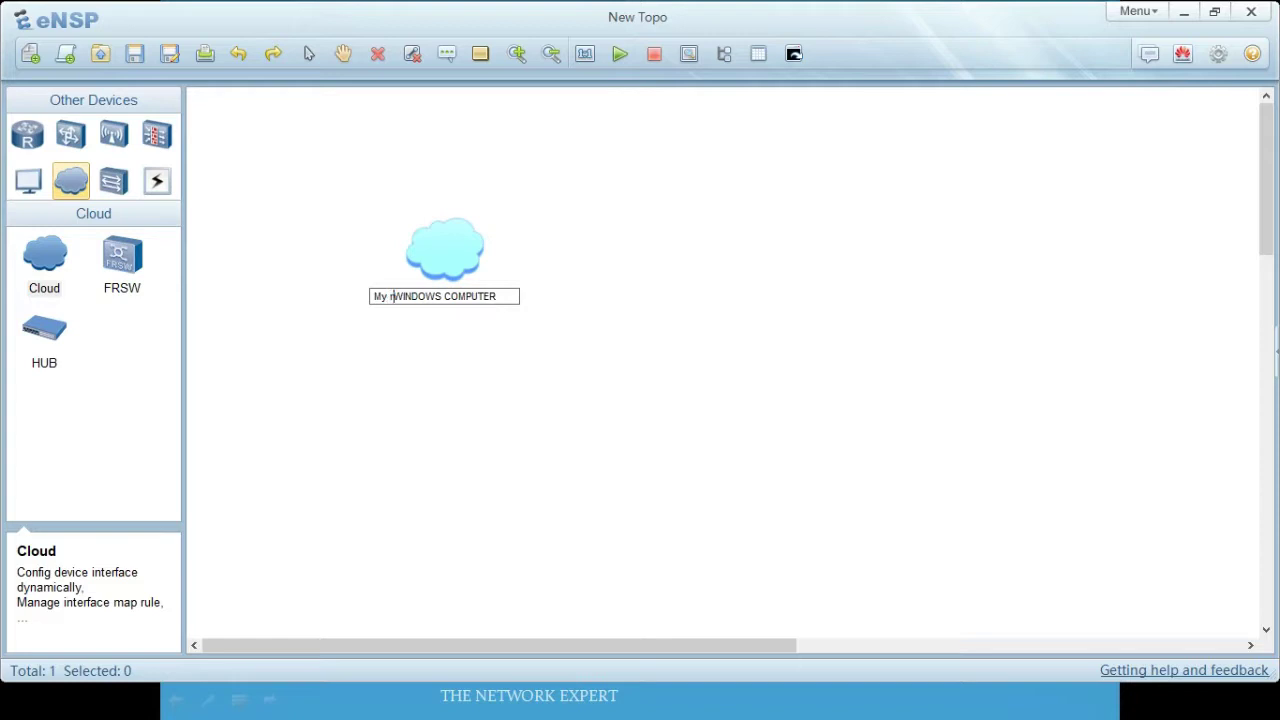
pyautogui.press('BackSpace')
pyautogui.press('BackSpace')
pyautogui.write('REAL')
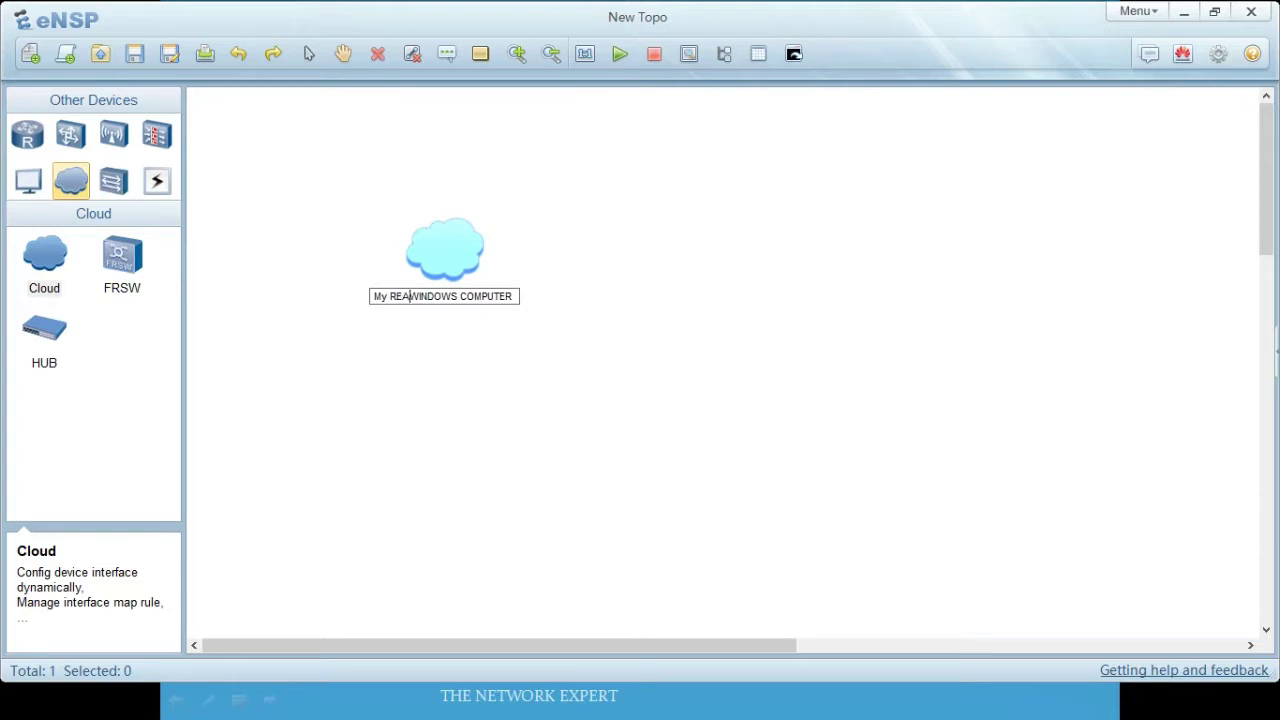
pyautogui.click(587, 307)
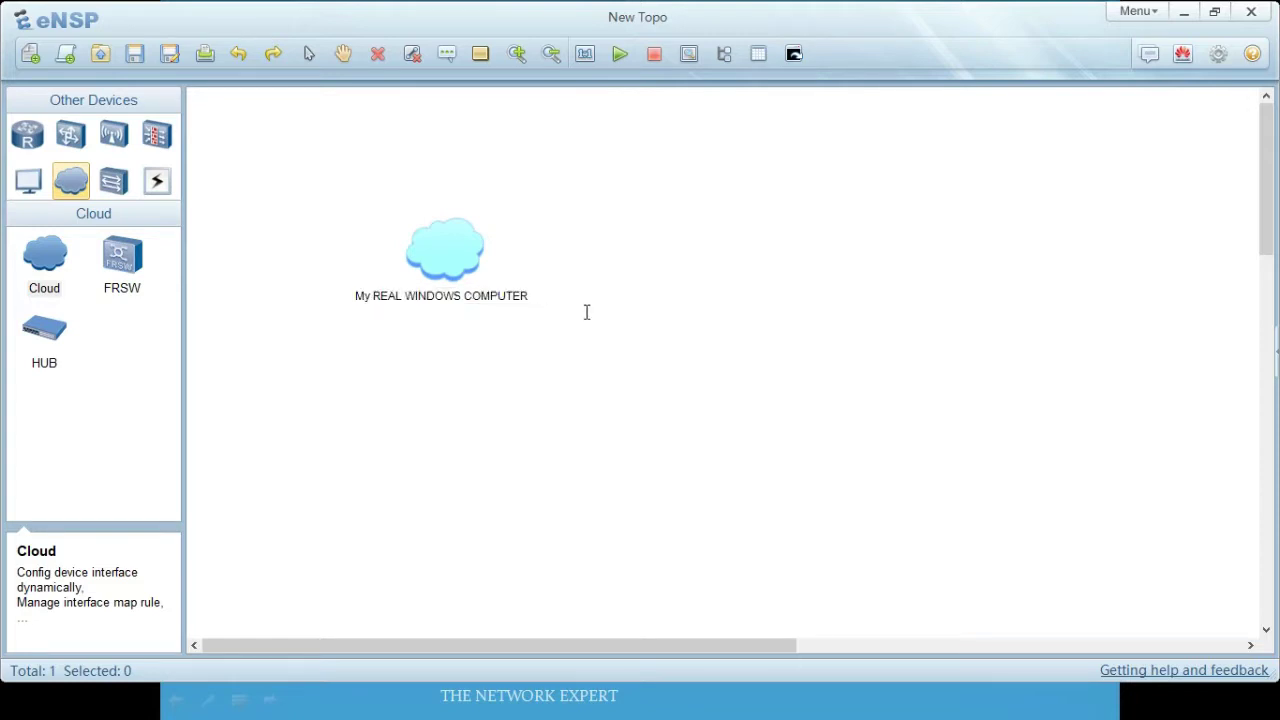
pyautogui.doubleClick(462, 239)
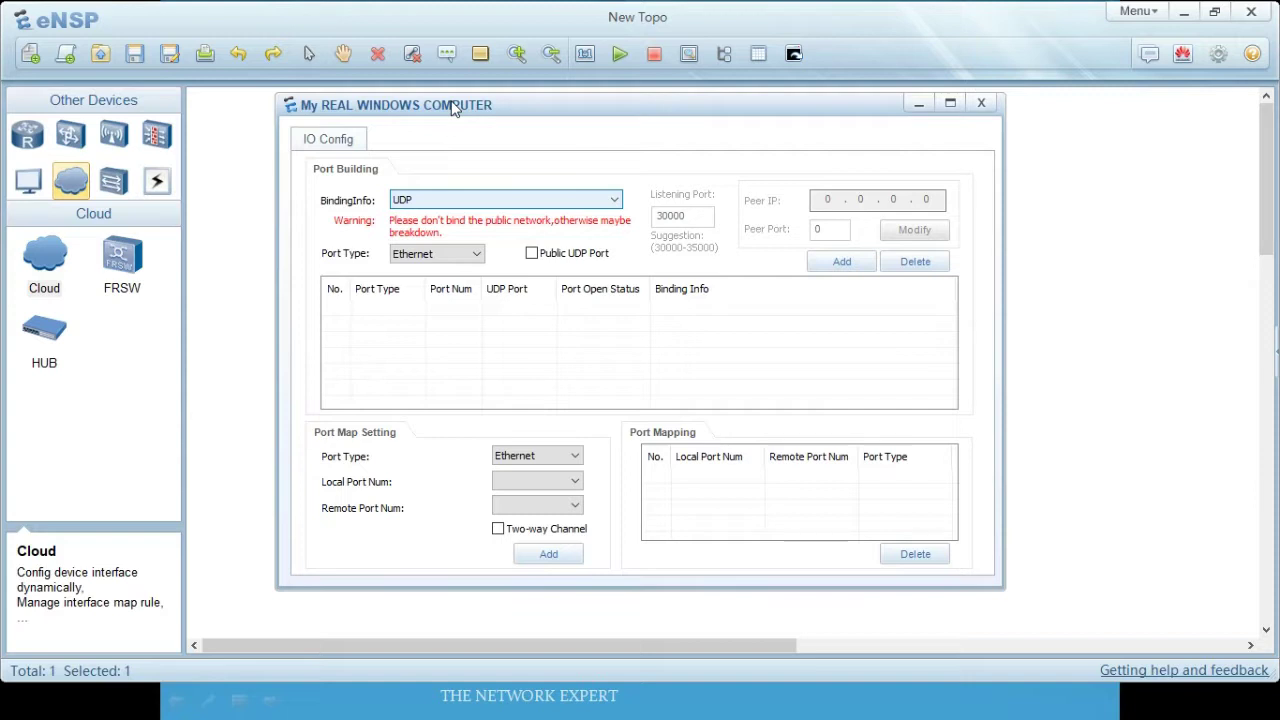
# Step: Add Ethernet port 1 to the cloud, bound to the eNSP adapter at 192.168.1.2
pyautogui.click(466, 199)
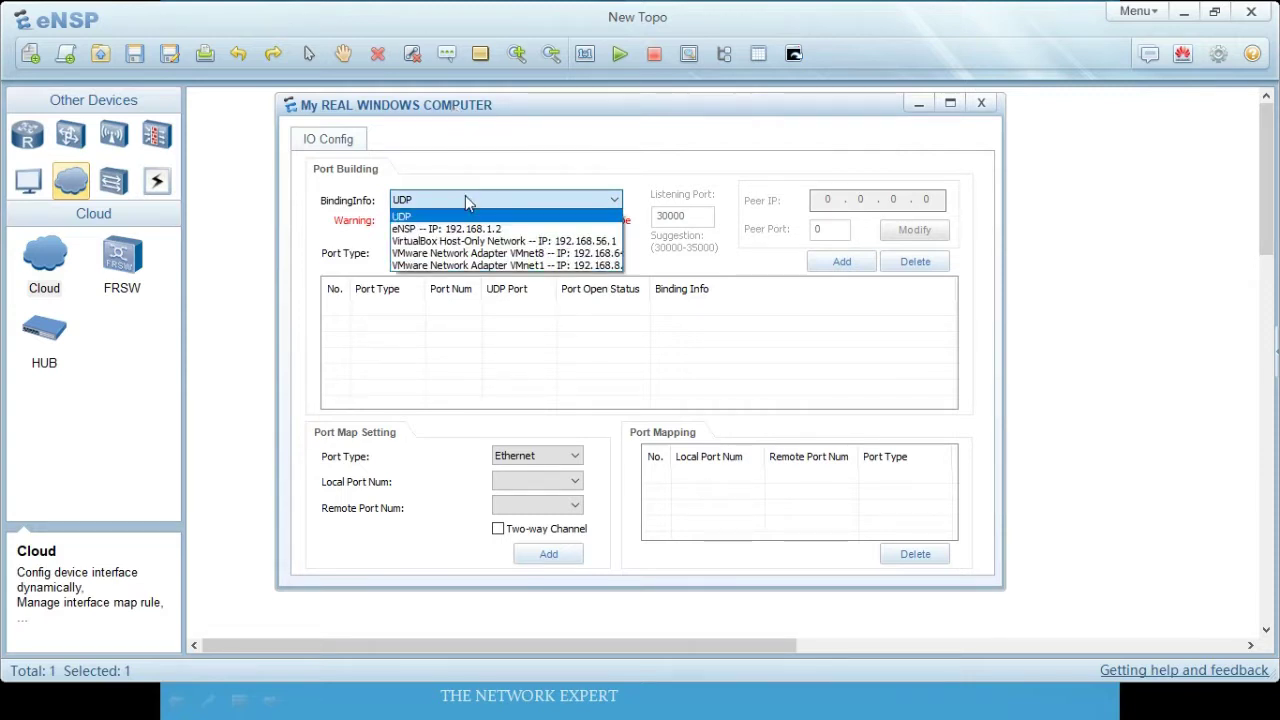
pyautogui.click(414, 233)
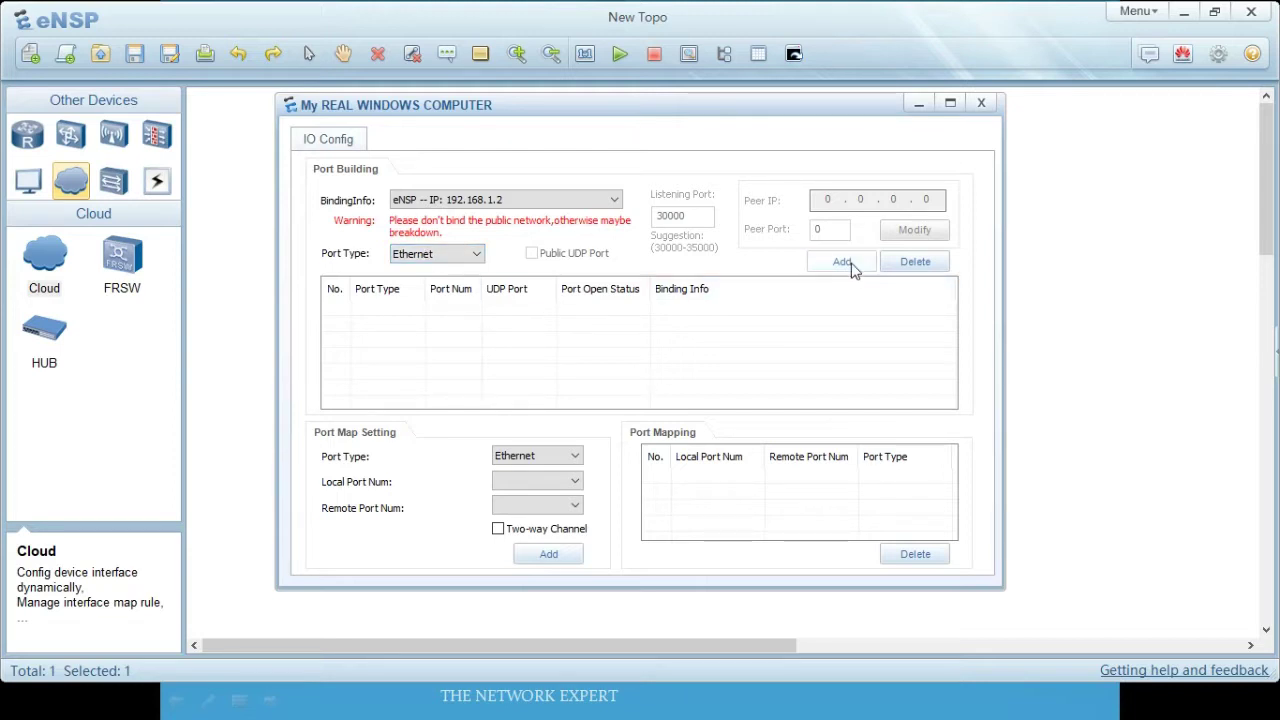
pyautogui.click(443, 253)
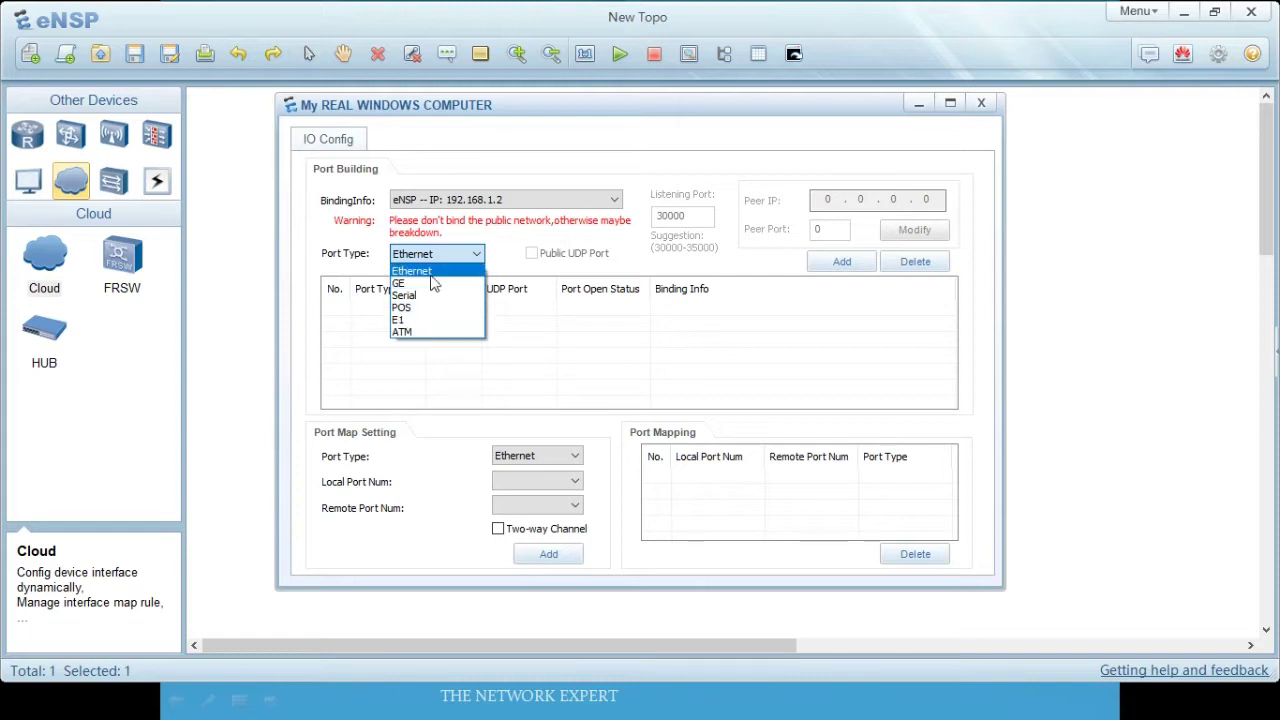
pyautogui.click(435, 272)
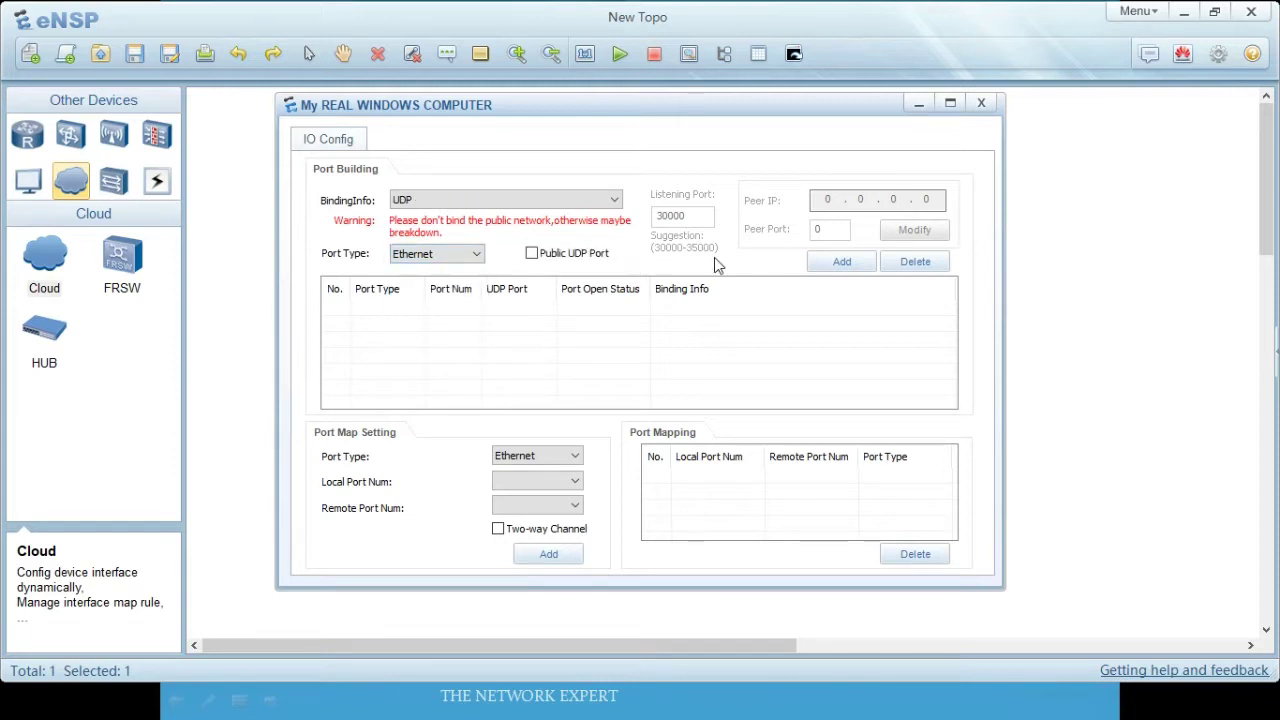
pyautogui.click(575, 205)
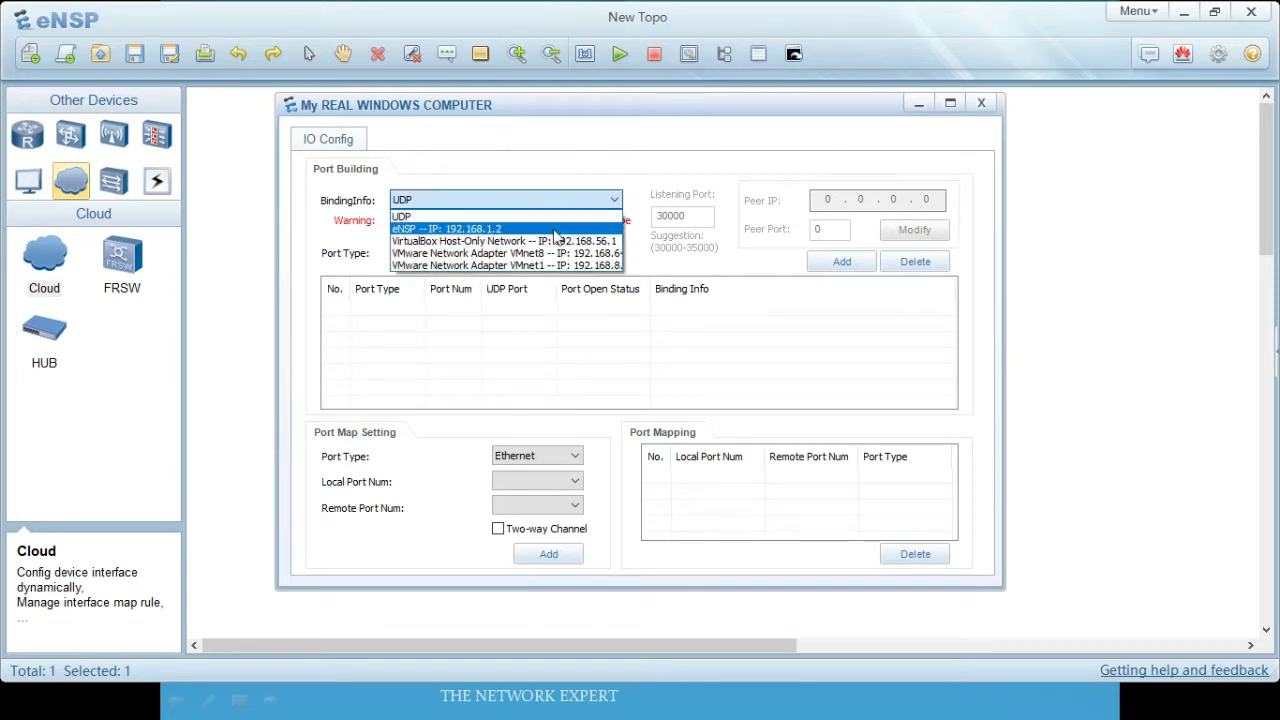
pyautogui.click(560, 224)
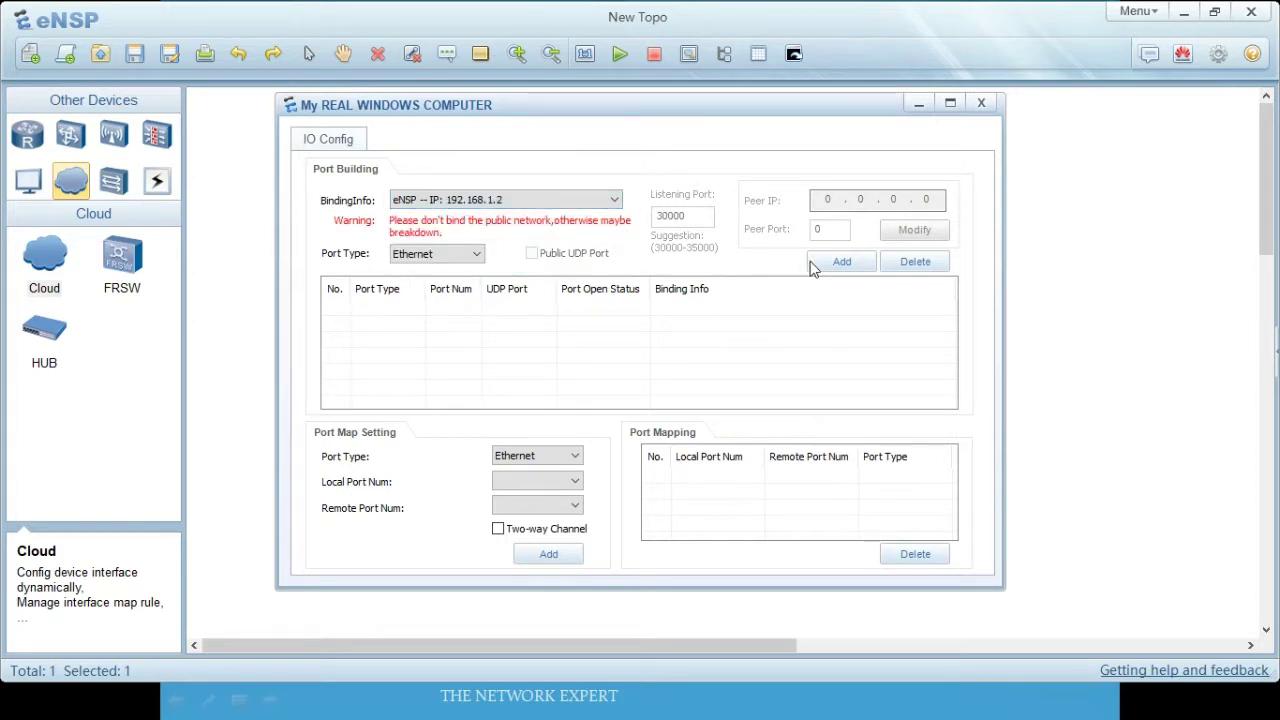
pyautogui.click(842, 266)
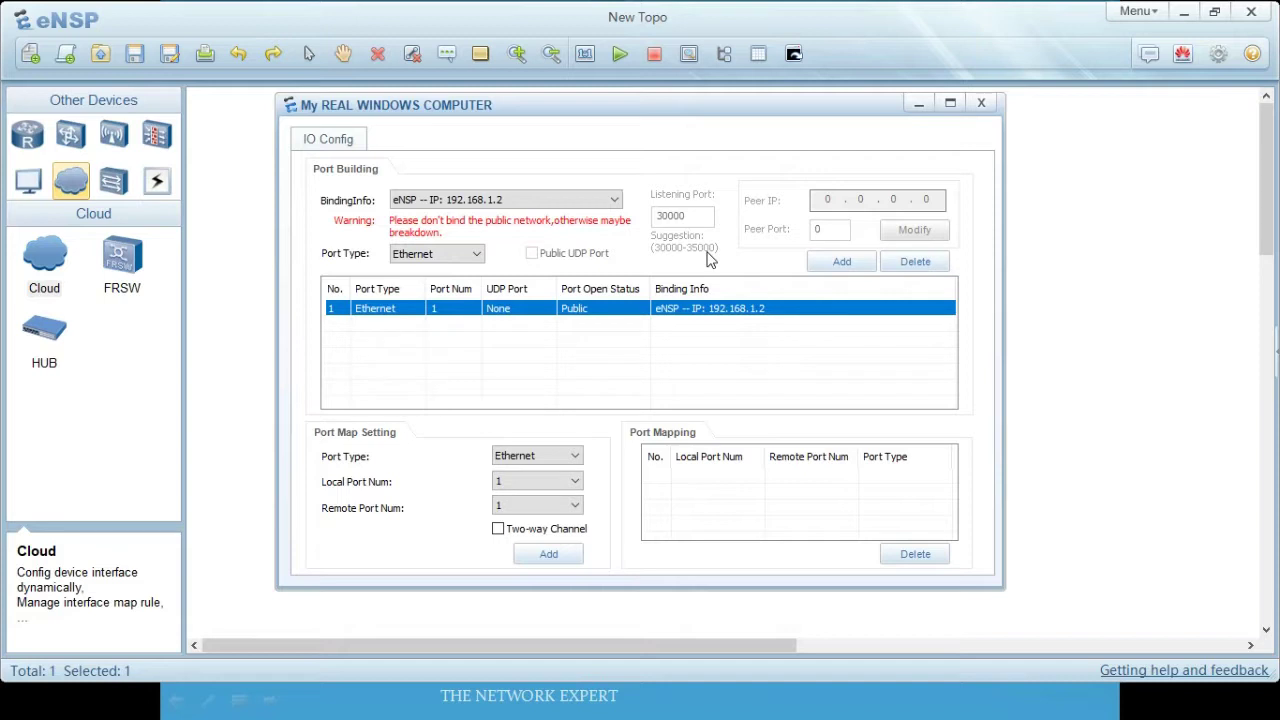
pyautogui.click(613, 203)
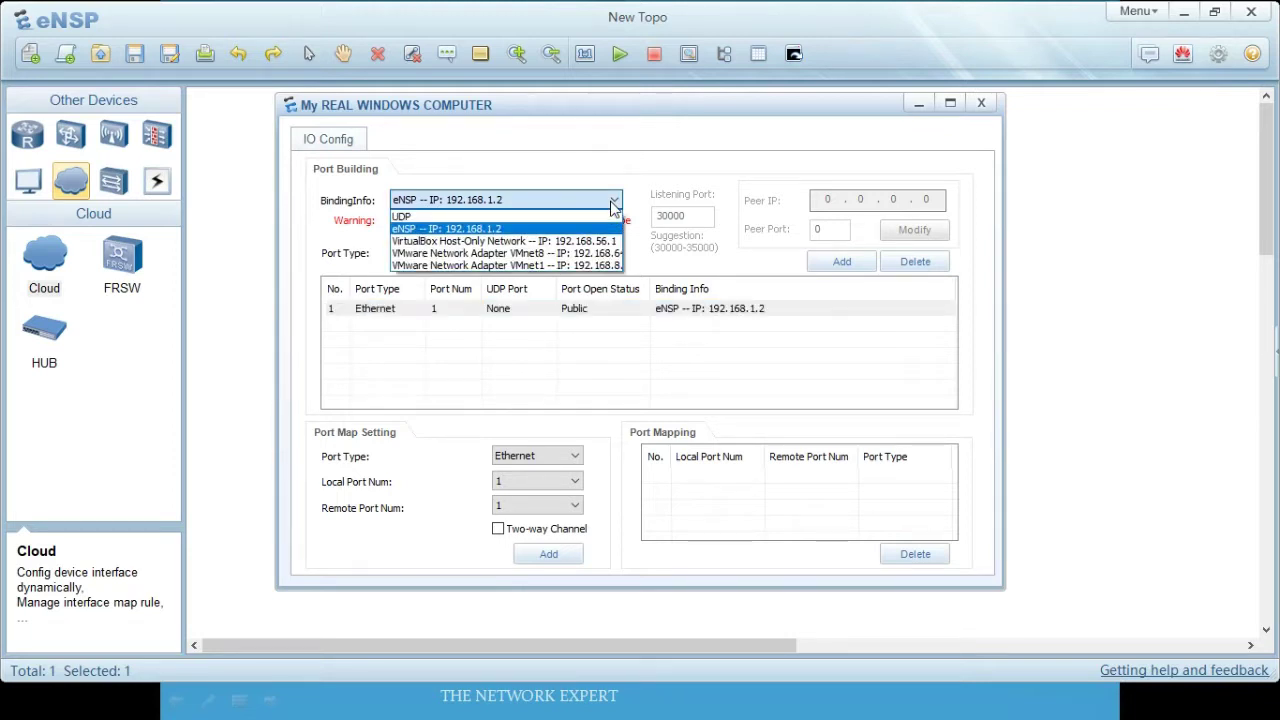
# Step: Add a second Ethernet port to the cloud with UDP binding
pyautogui.click(600, 216)
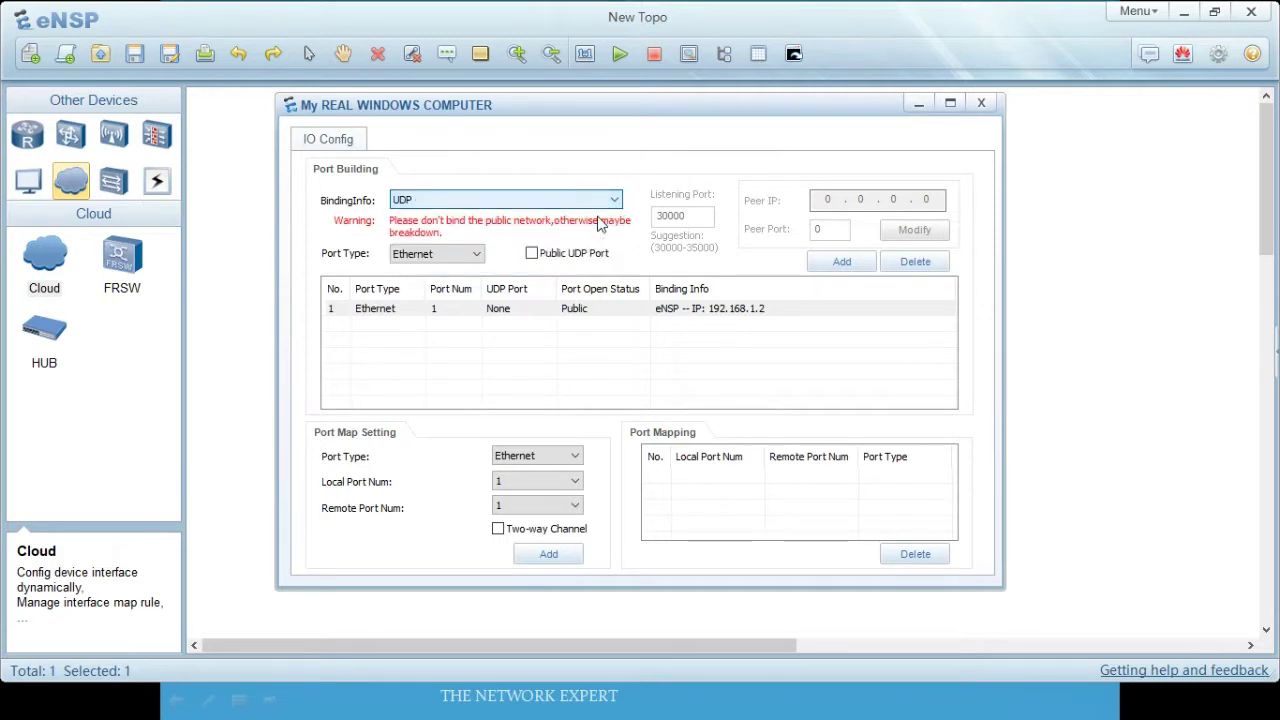
pyautogui.click(477, 254)
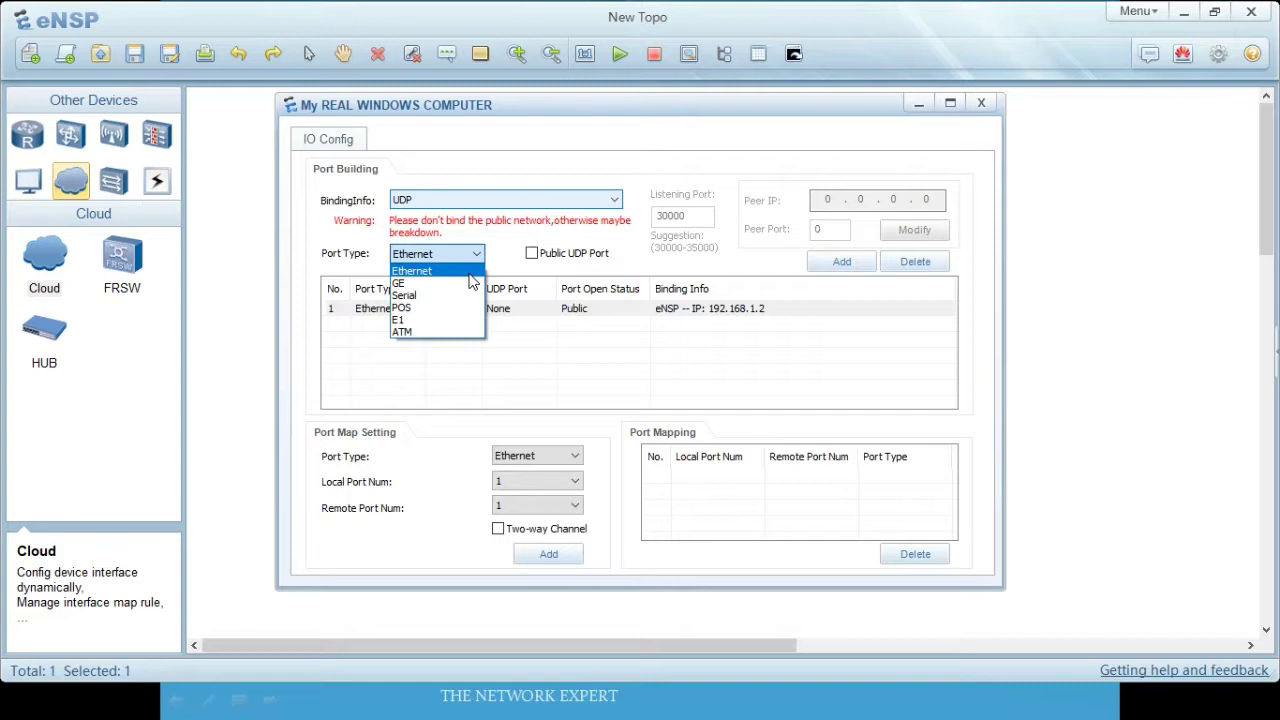
pyautogui.click(468, 272)
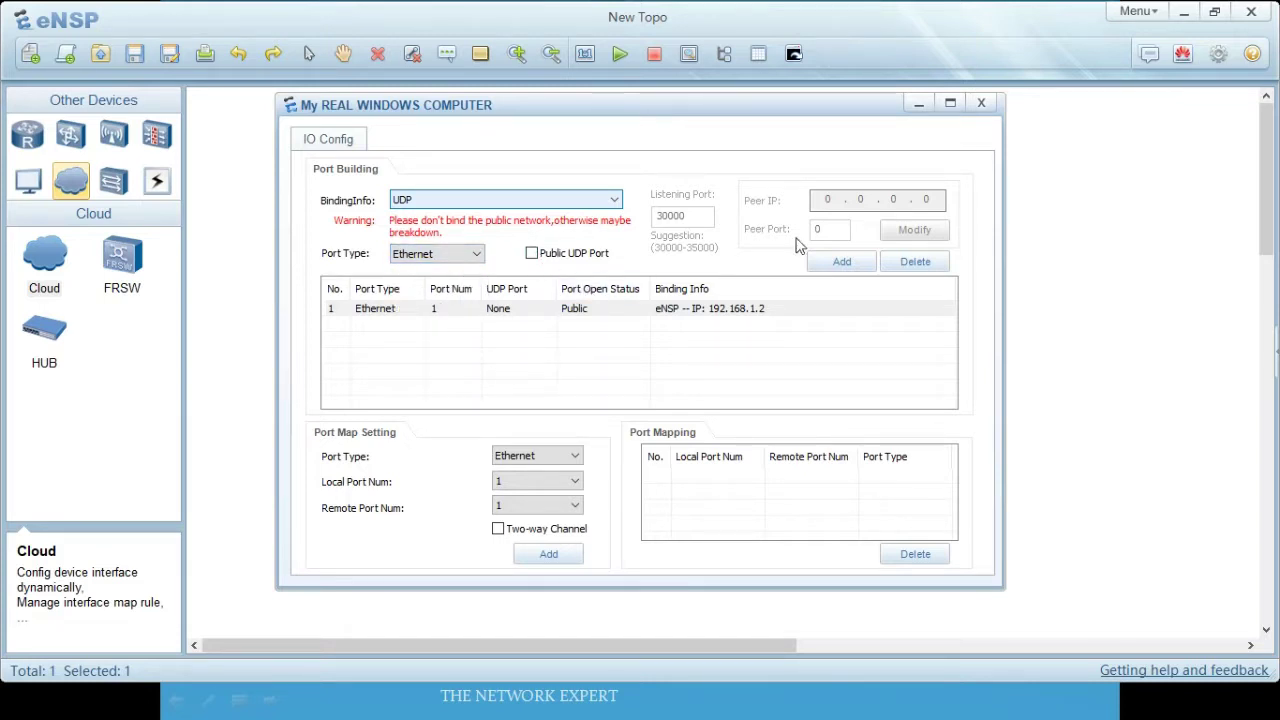
pyautogui.click(842, 262)
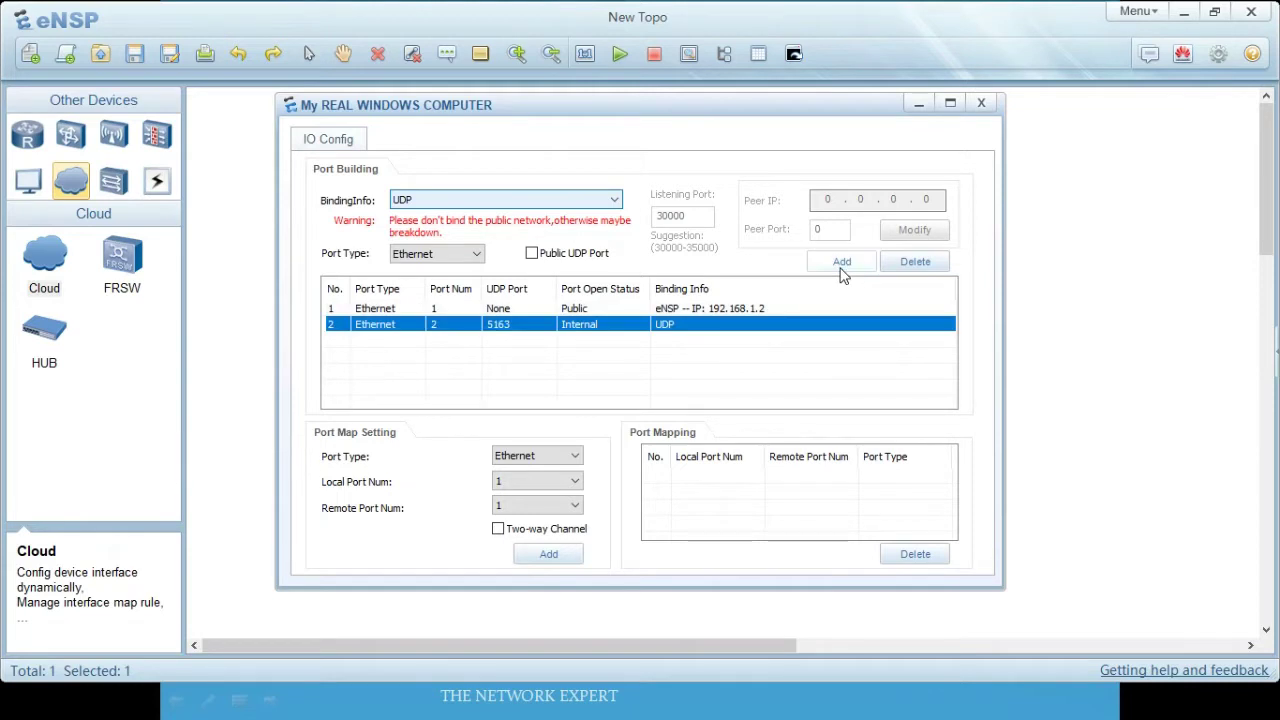
# Step: Map local port 1 to remote port 2 as a two-way channel and close the cloud settings
pyautogui.click(449, 310)
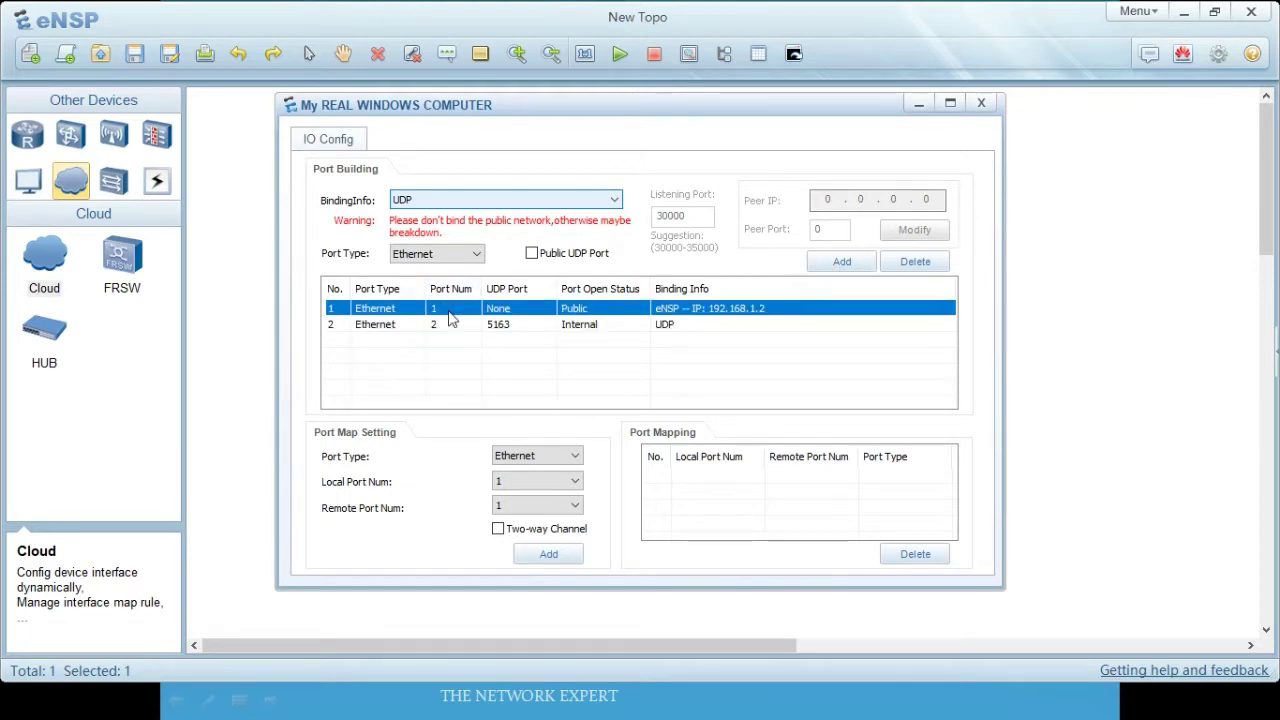
pyautogui.click(436, 328)
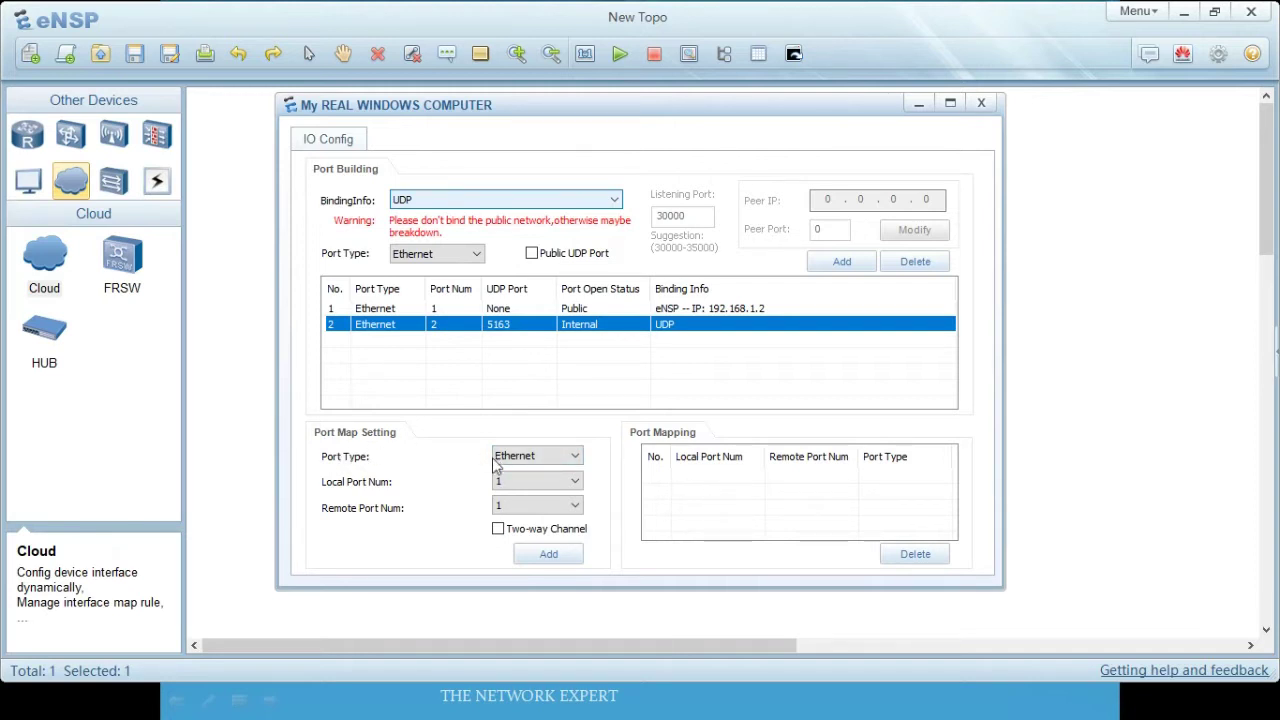
pyautogui.click(531, 506)
pyautogui.click(527, 536)
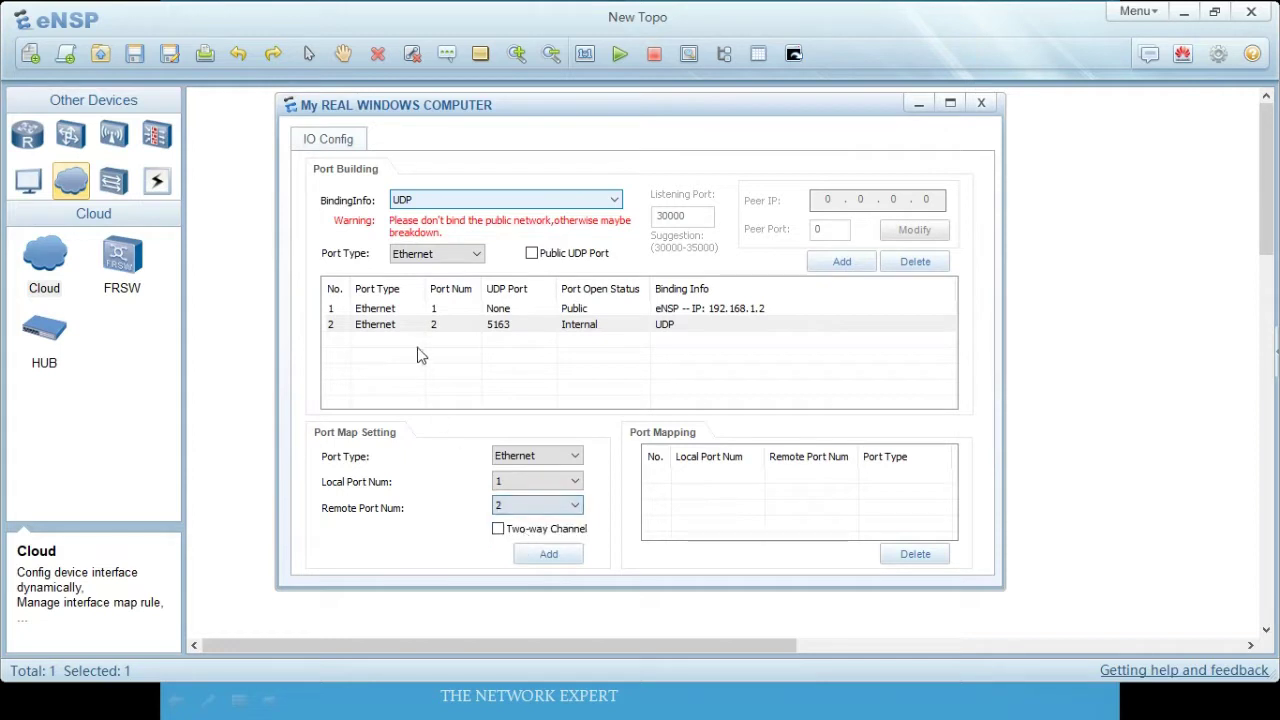
pyautogui.click(433, 333)
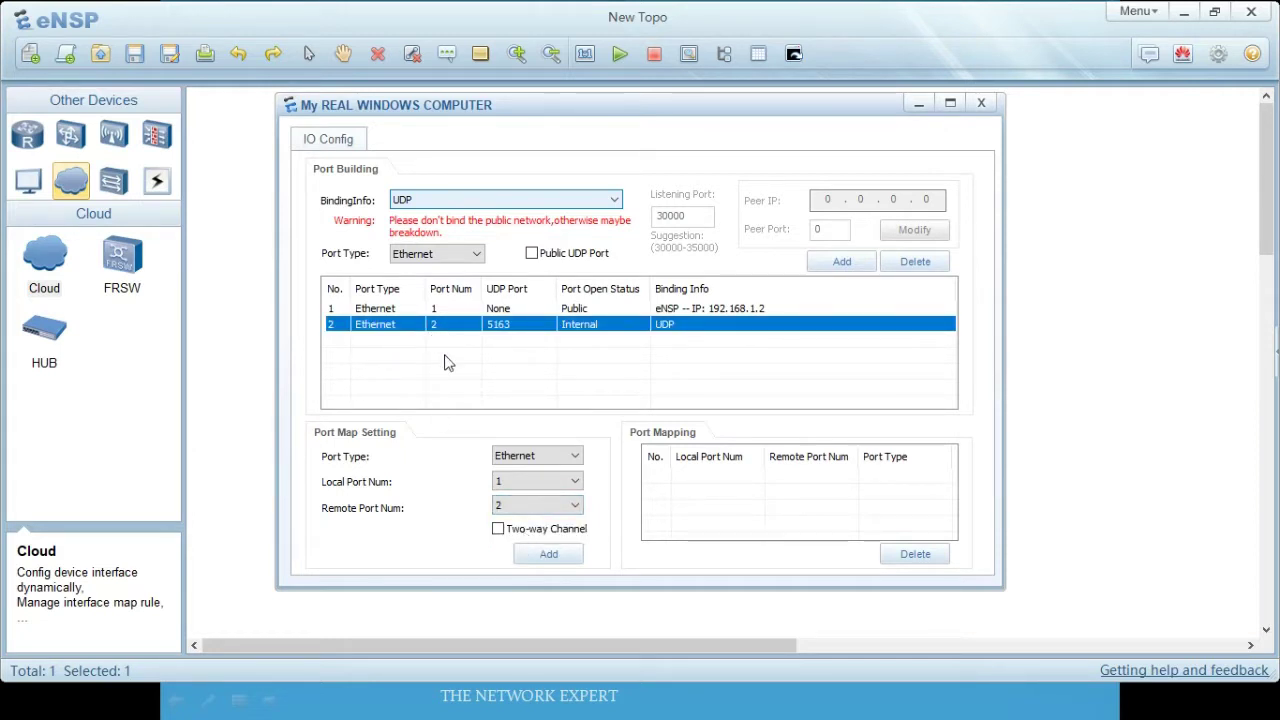
pyautogui.click(498, 529)
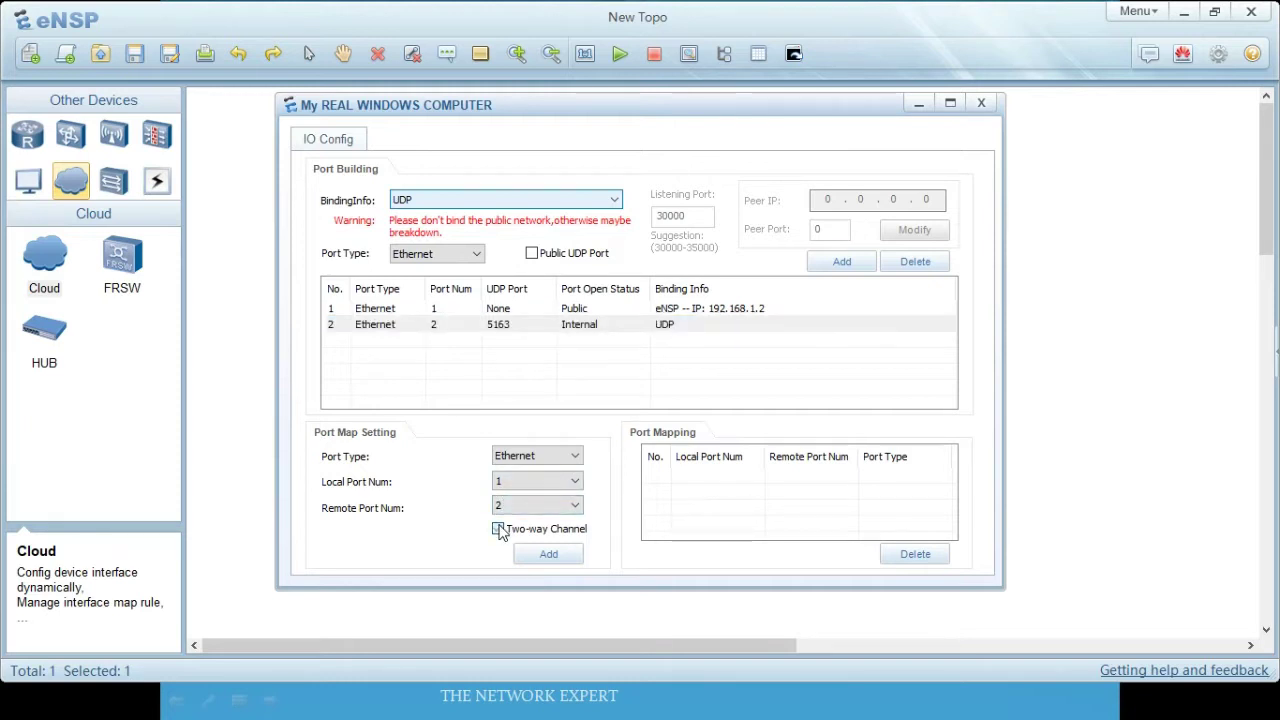
pyautogui.click(550, 556)
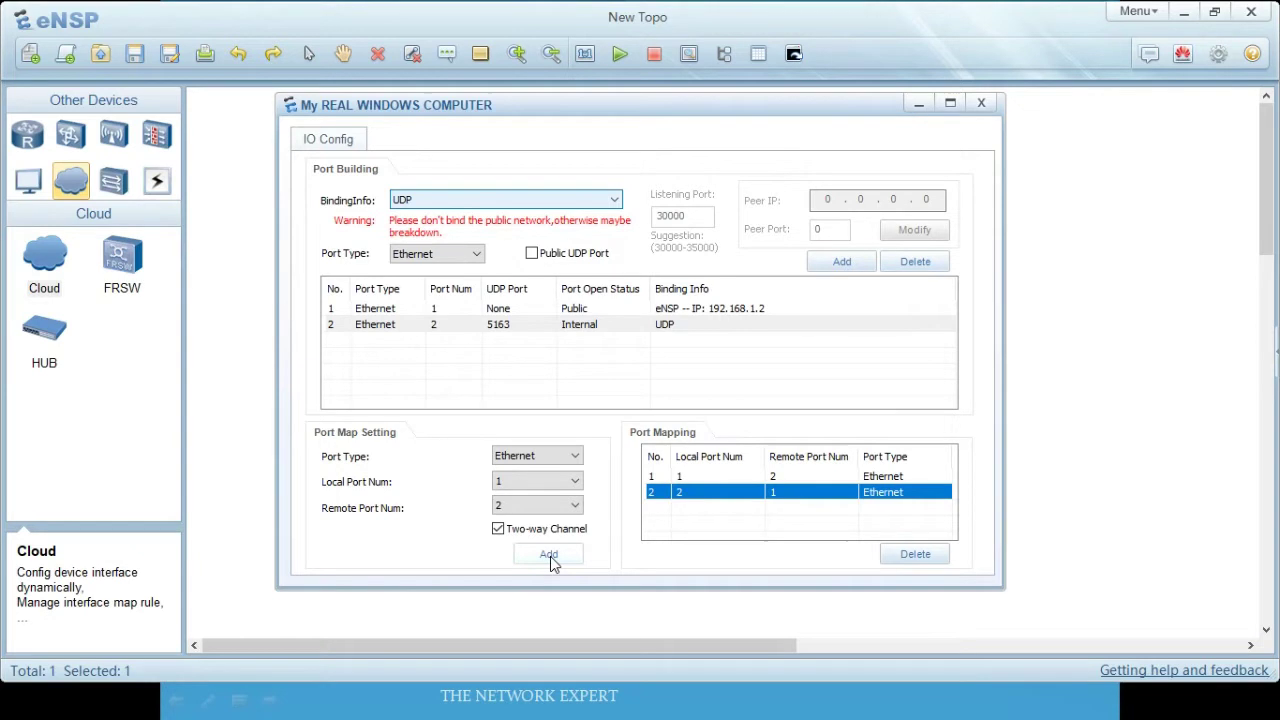
pyautogui.click(981, 104)
# Step: Place a generic Router, R1, to the right of the cloud
pyautogui.click(585, 300)
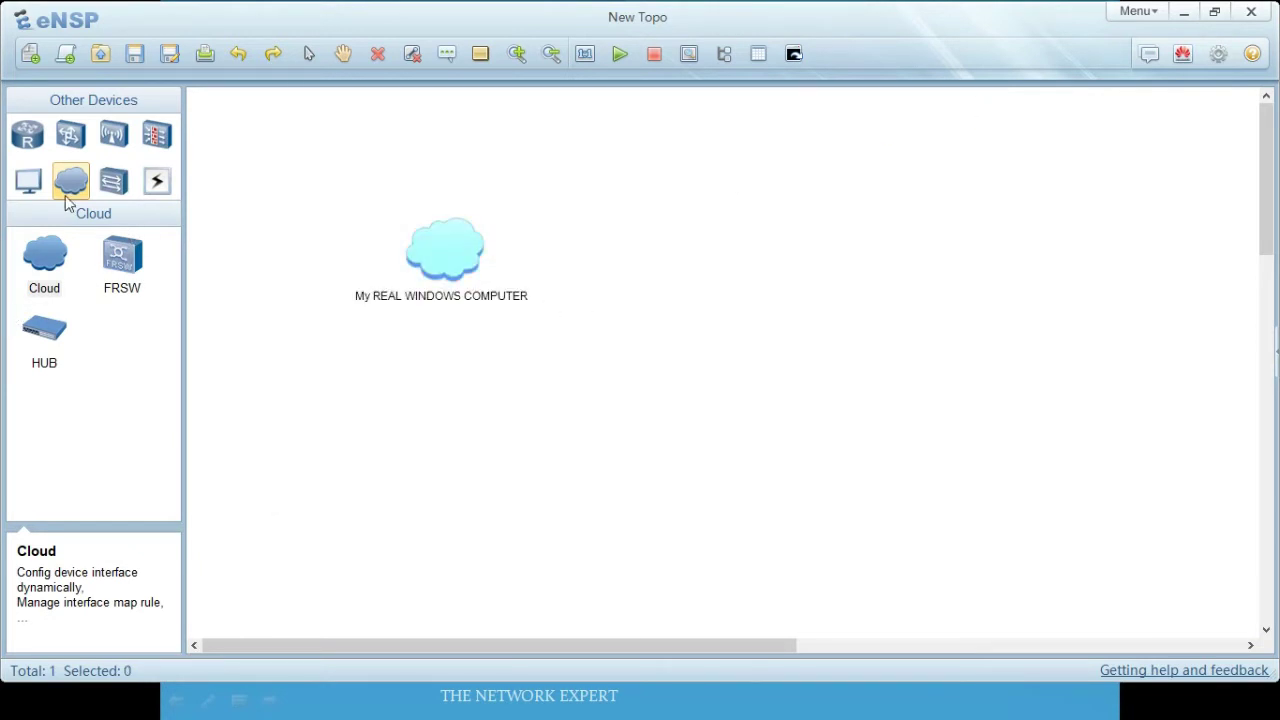
pyautogui.click(122, 412)
pyautogui.click(782, 252)
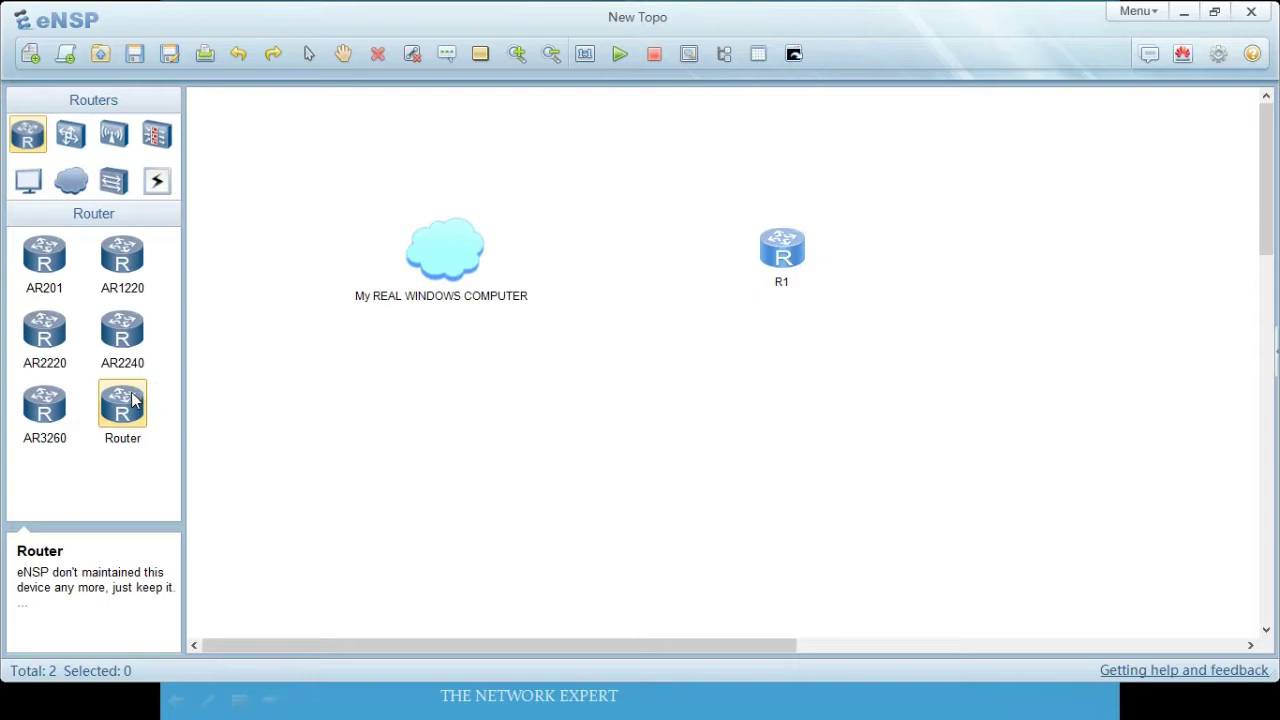
# Step: Cable the cloud to R1 with an Auto link, reposition R1, and start it
pyautogui.click(160, 184)
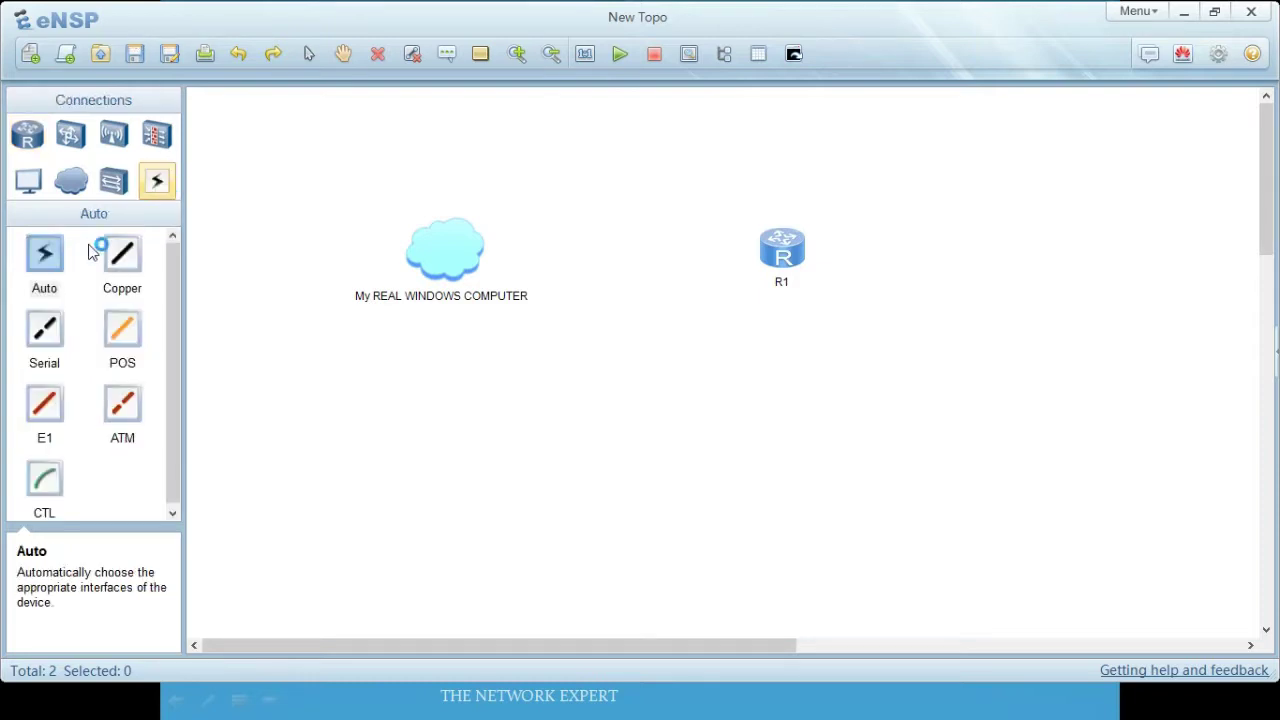
pyautogui.click(50, 258)
pyautogui.click(488, 256)
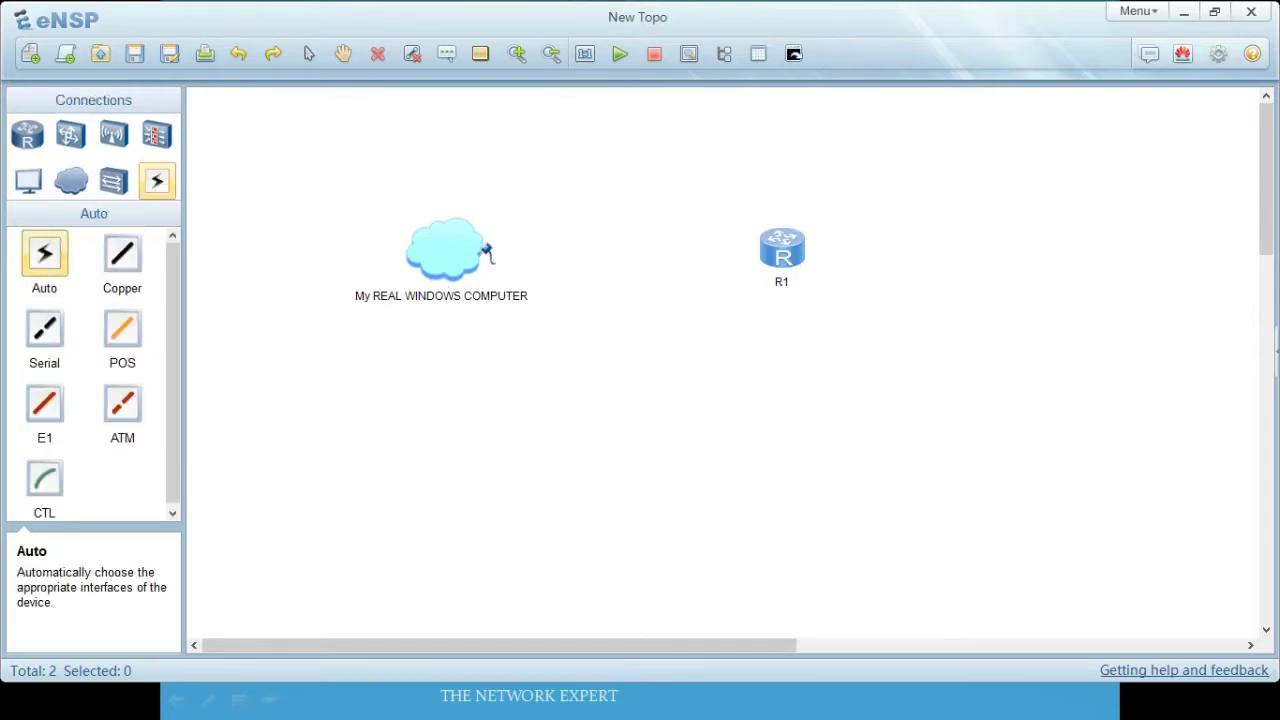
pyautogui.click(774, 256)
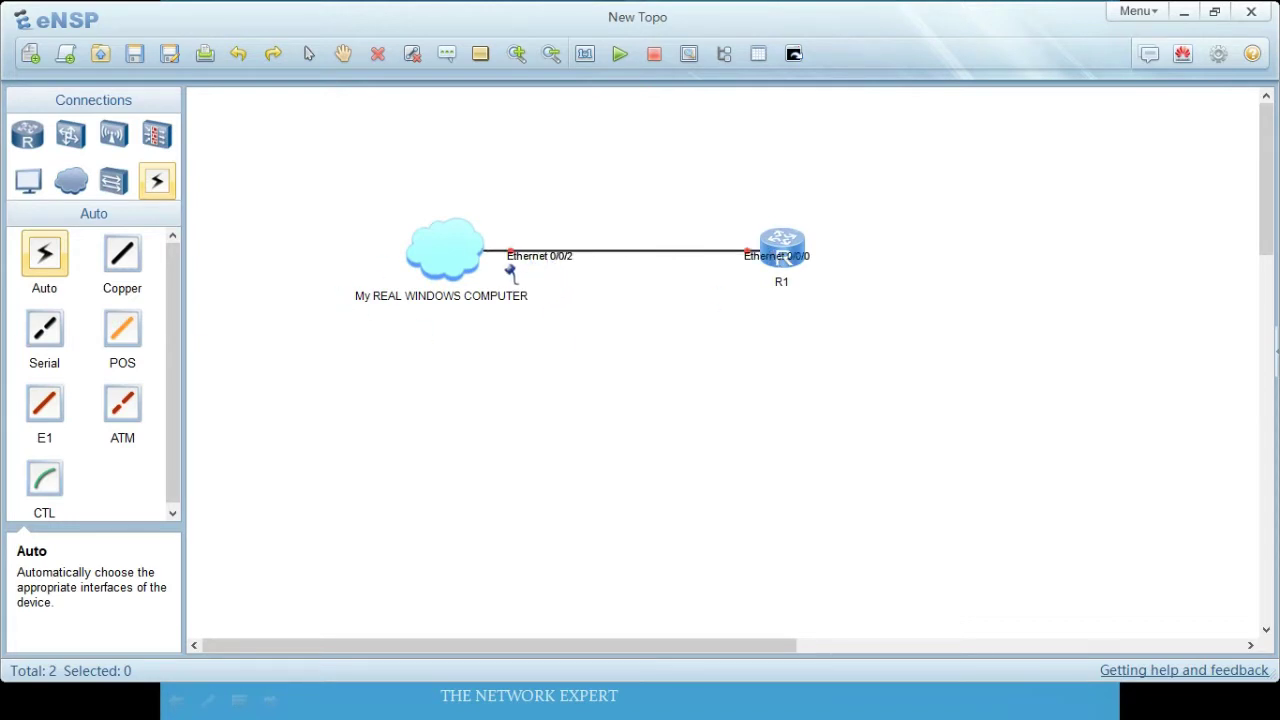
pyautogui.press('Escape')
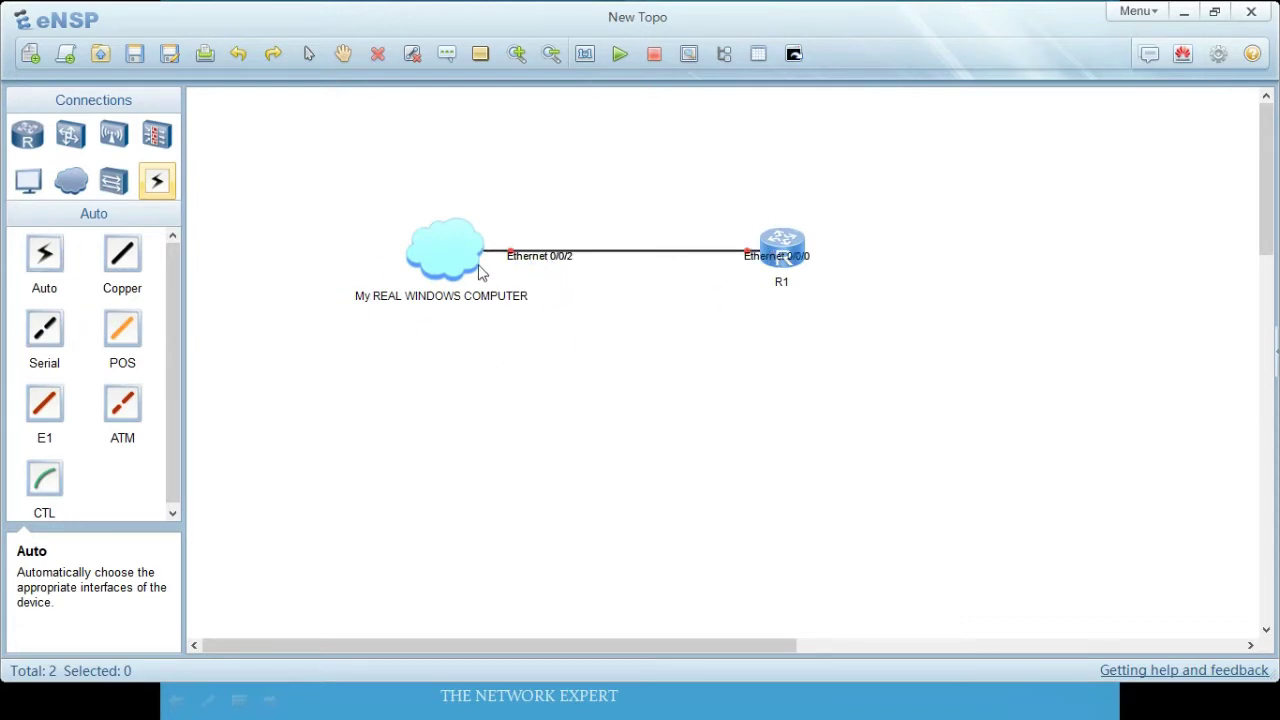
pyautogui.moveTo(790, 250); pyautogui.dragTo(881, 255)
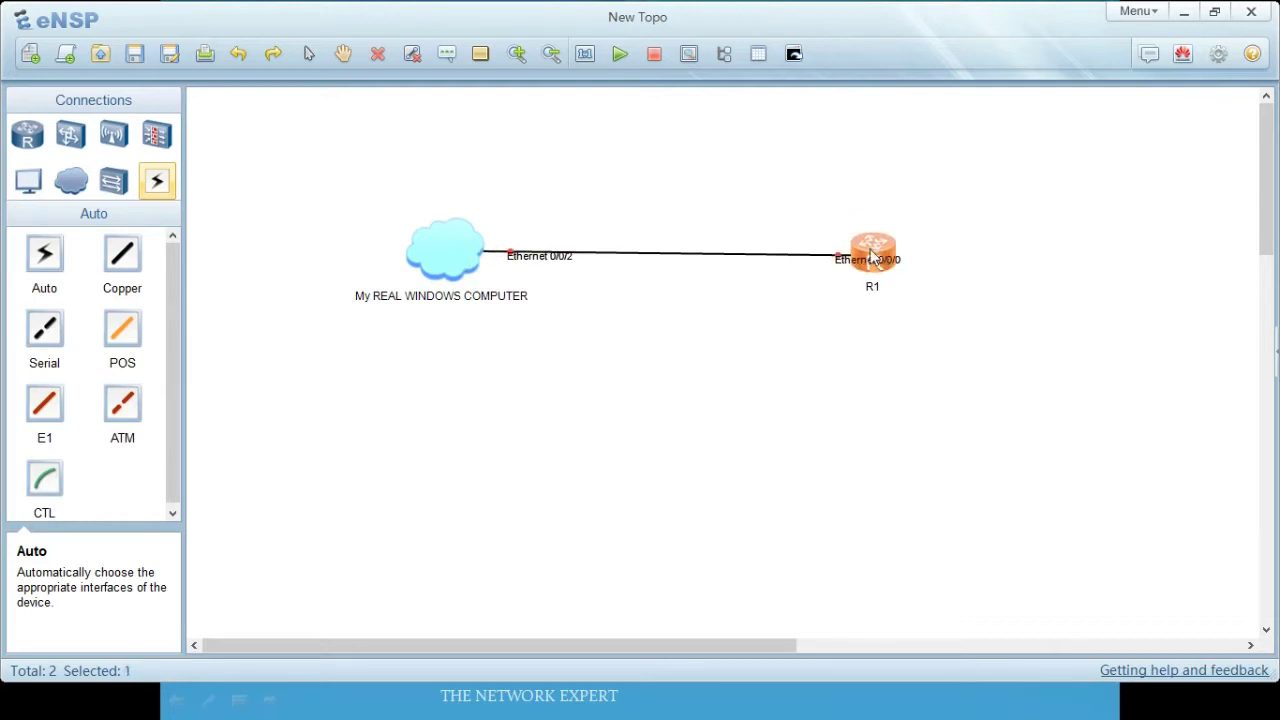
pyautogui.click(627, 60)
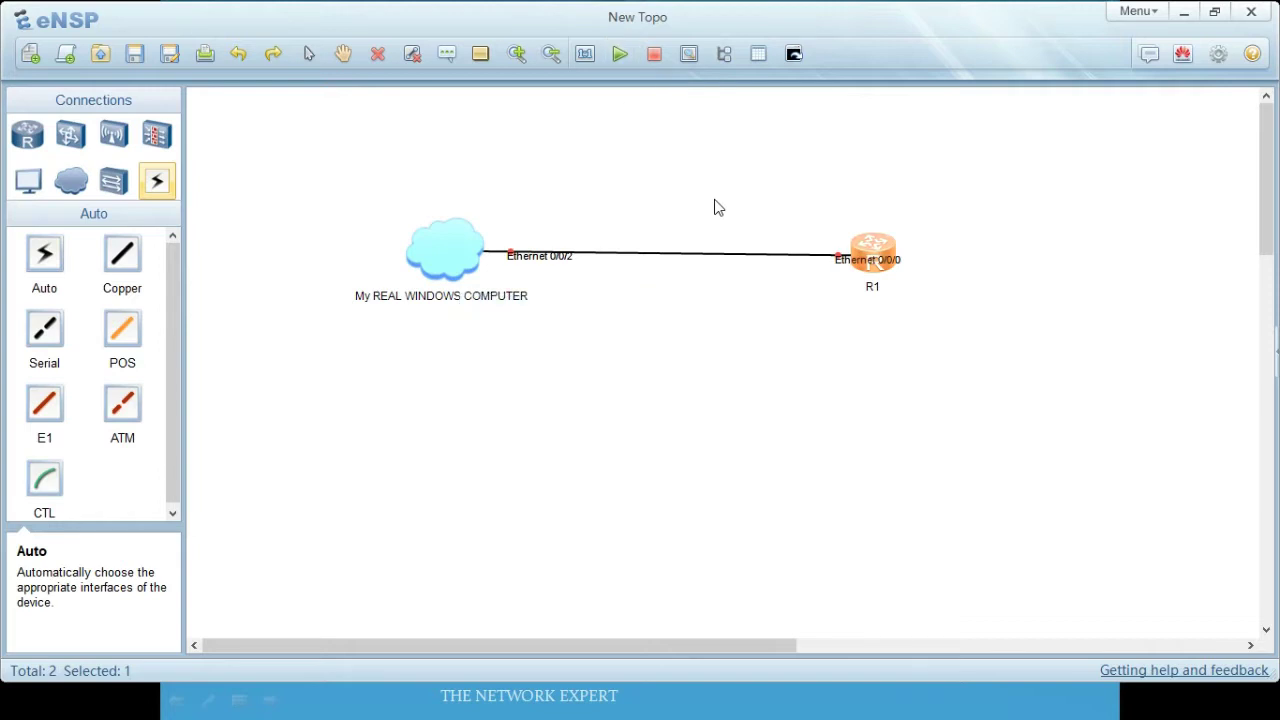
# Step: Open R1's CLI console and maximize it
pyautogui.doubleClick(872, 258)
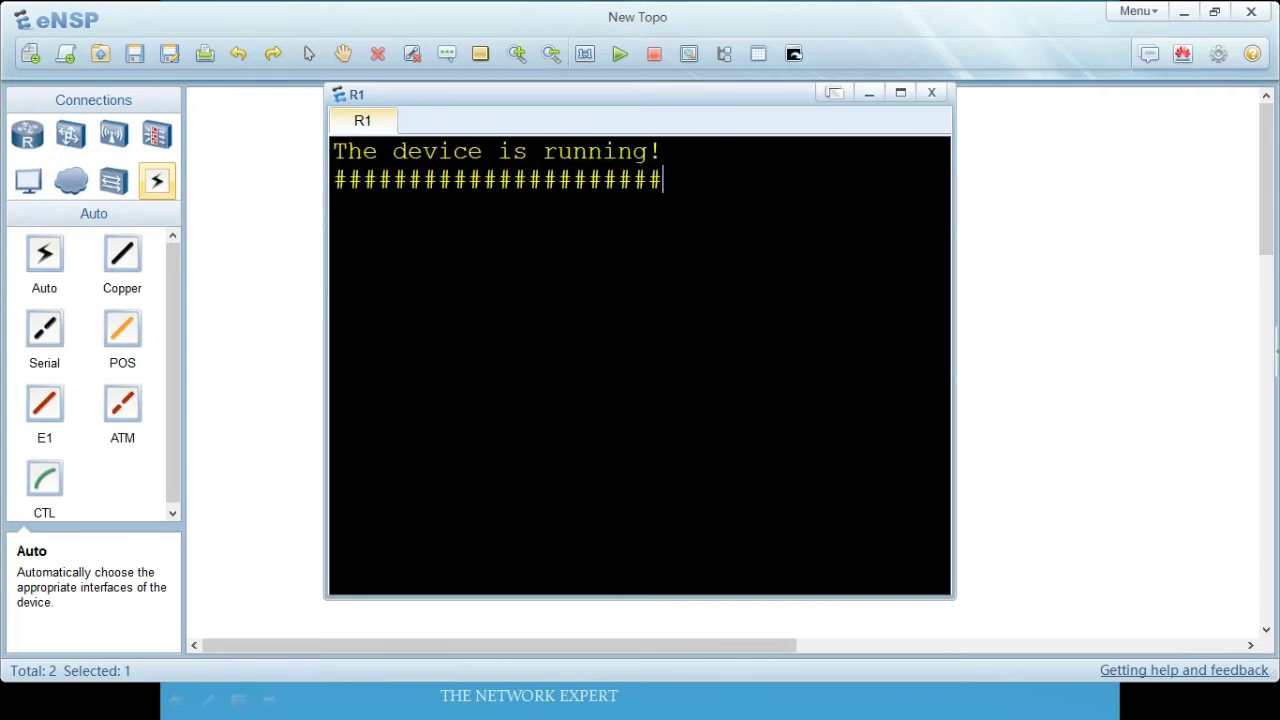
pyautogui.click(900, 92)
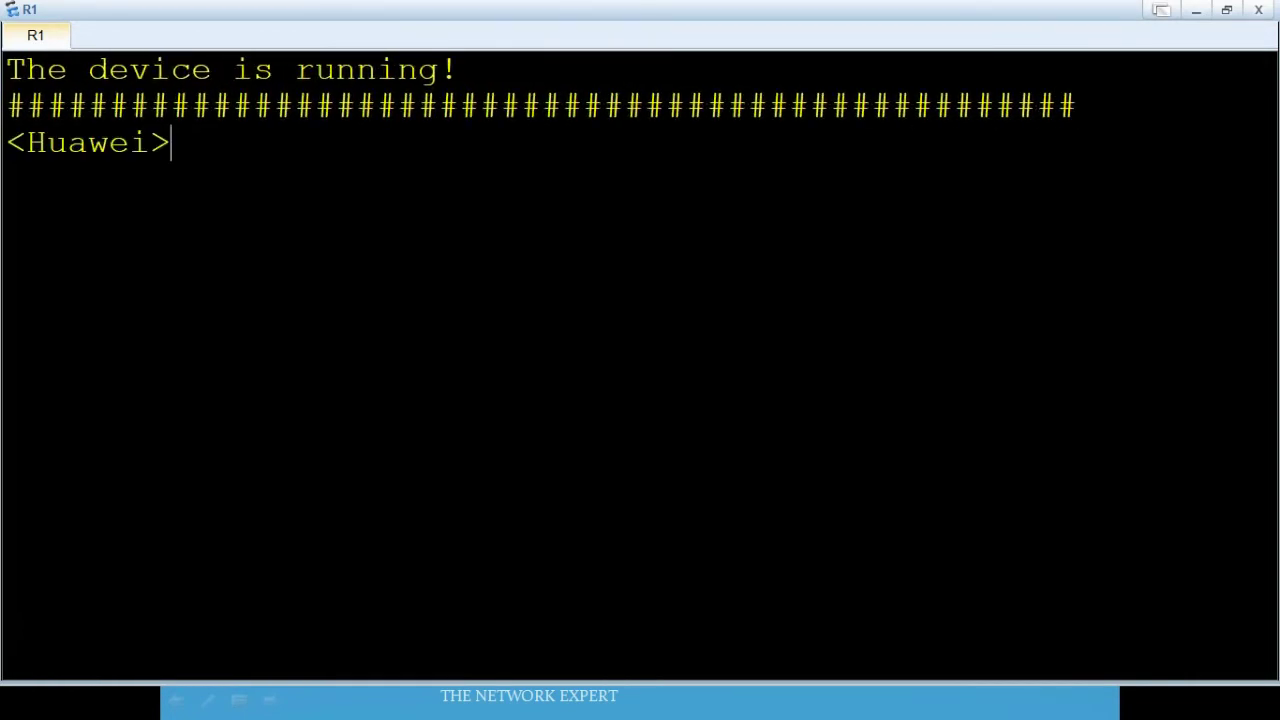
# Step: Enter system view on R1 with the system-view command
pyautogui.press('Return')
pyautogui.press('Return')
pyautogui.press('Return')
pyautogui.press('Return')
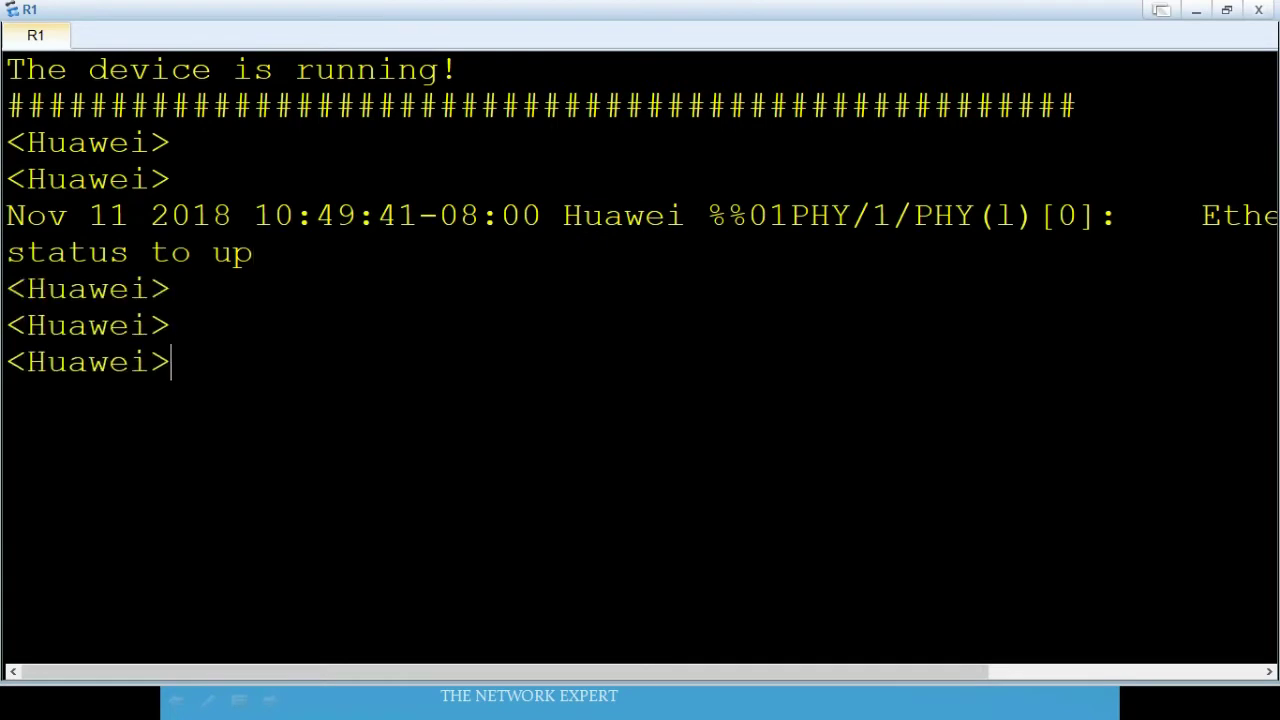
pyautogui.press('Return')
pyautogui.press('Return')
pyautogui.press('Return')
pyautogui.press('Return')
pyautogui.press('Return')
pyautogui.press('Return')
pyautogui.press('Return')
pyautogui.press('Return')
pyautogui.press('Return')
pyautogui.press('Return')
pyautogui.press('Return')
pyautogui.press('Return')
pyautogui.press('Return')
pyautogui.press('Return')
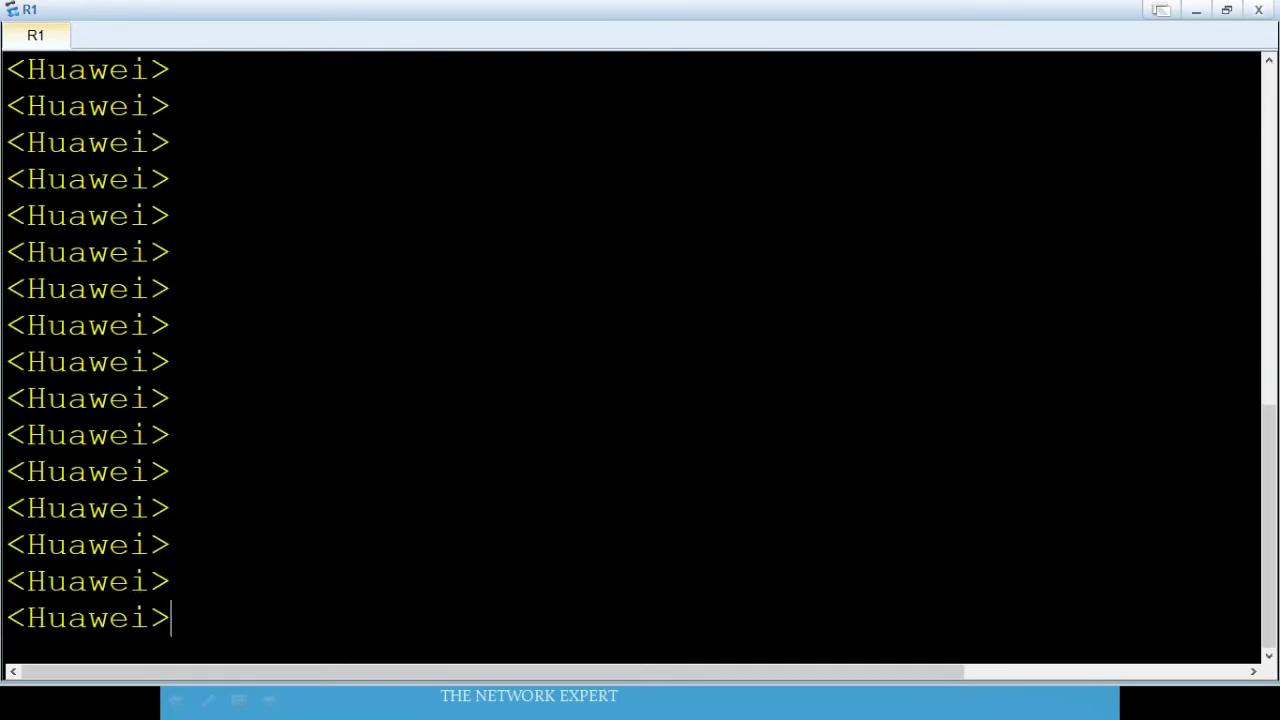
pyautogui.write('SY')
pyautogui.press('Tab')
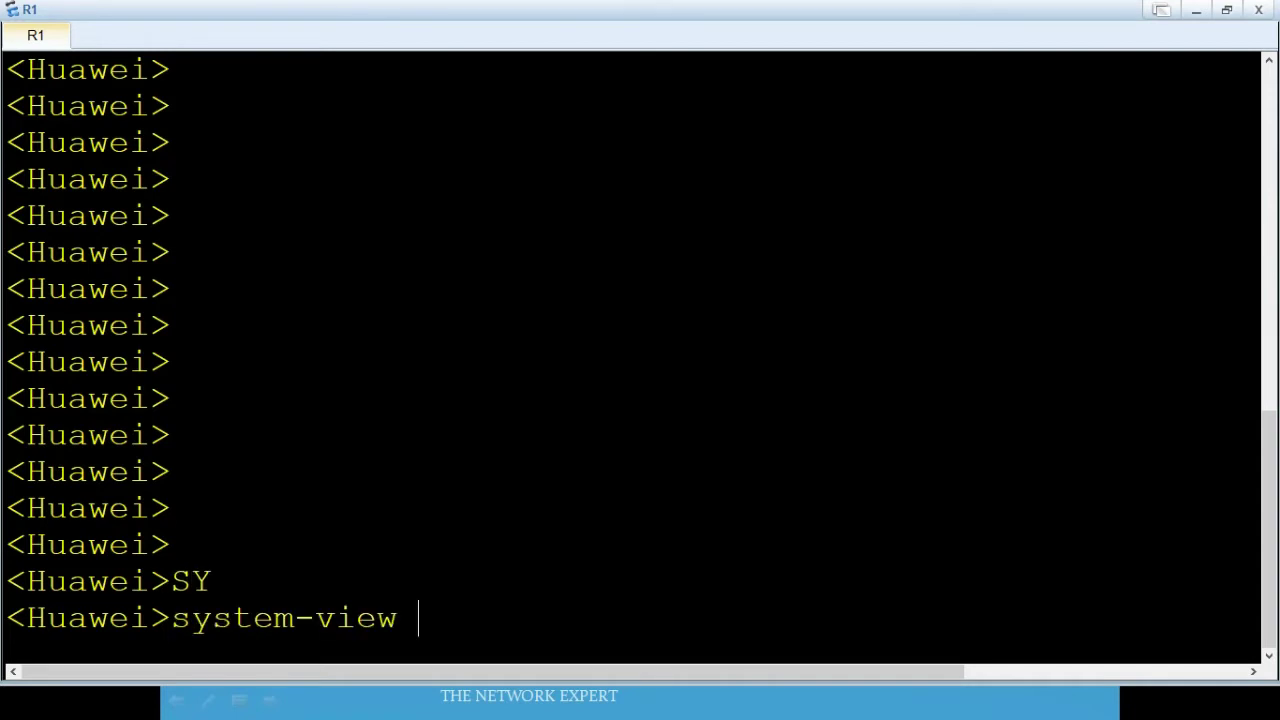
pyautogui.press('Return')
pyautogui.press('Return')
pyautogui.press('Return')
pyautogui.press('Return')
pyautogui.press('Return')
pyautogui.press('Return')
pyautogui.press('Return')
pyautogui.press('Return')
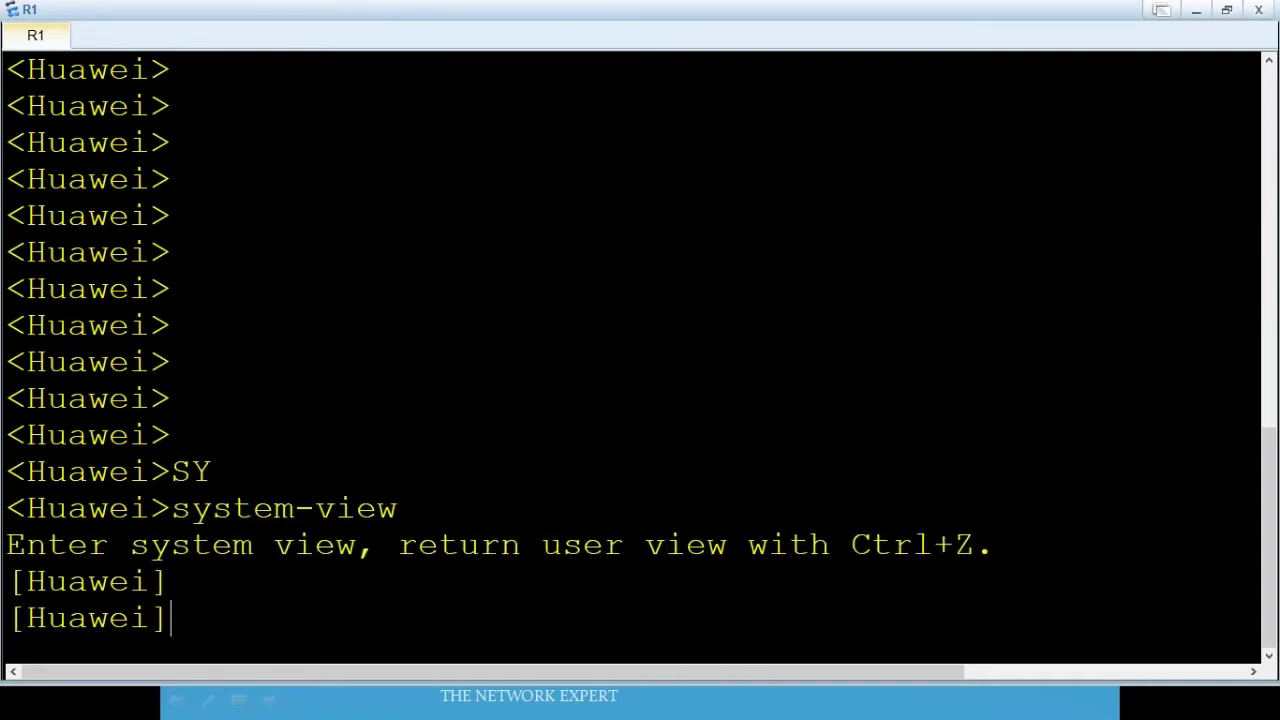
# Step: Enter interface view for Ethernet0/0/0
pyautogui.hotkey('alt', 'Tab')
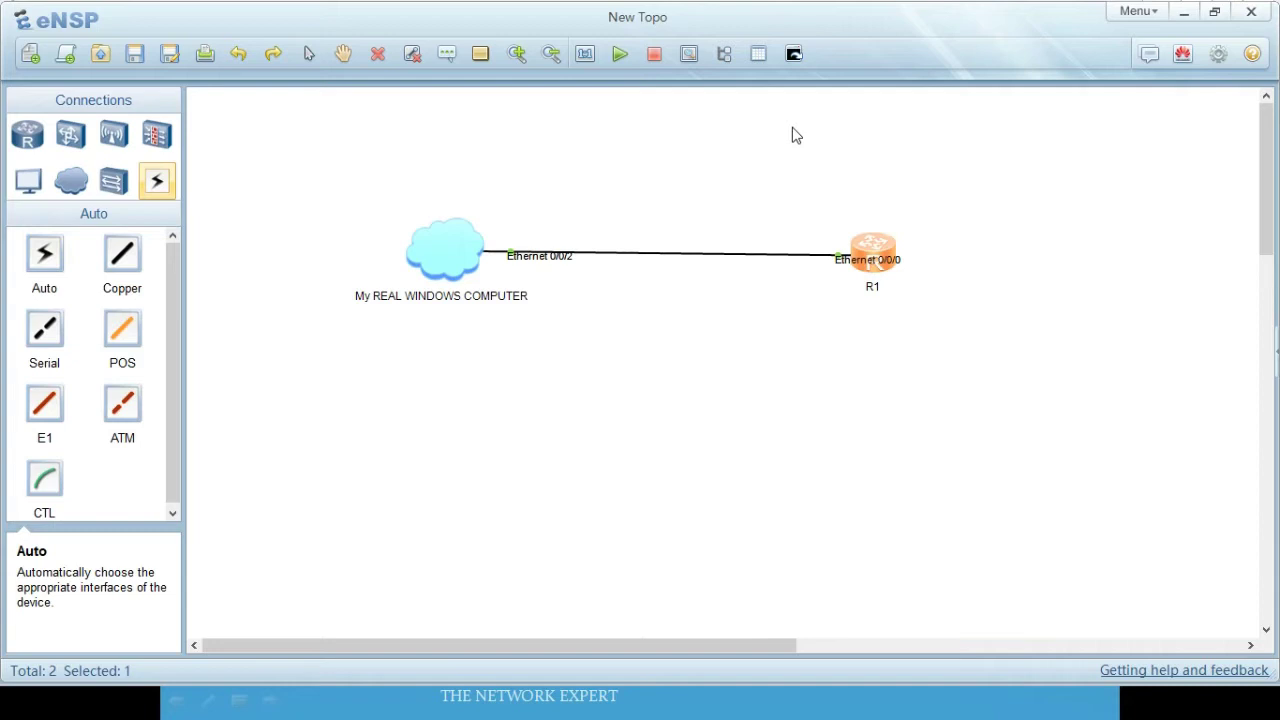
pyautogui.hotkey('alt', 'Tab')
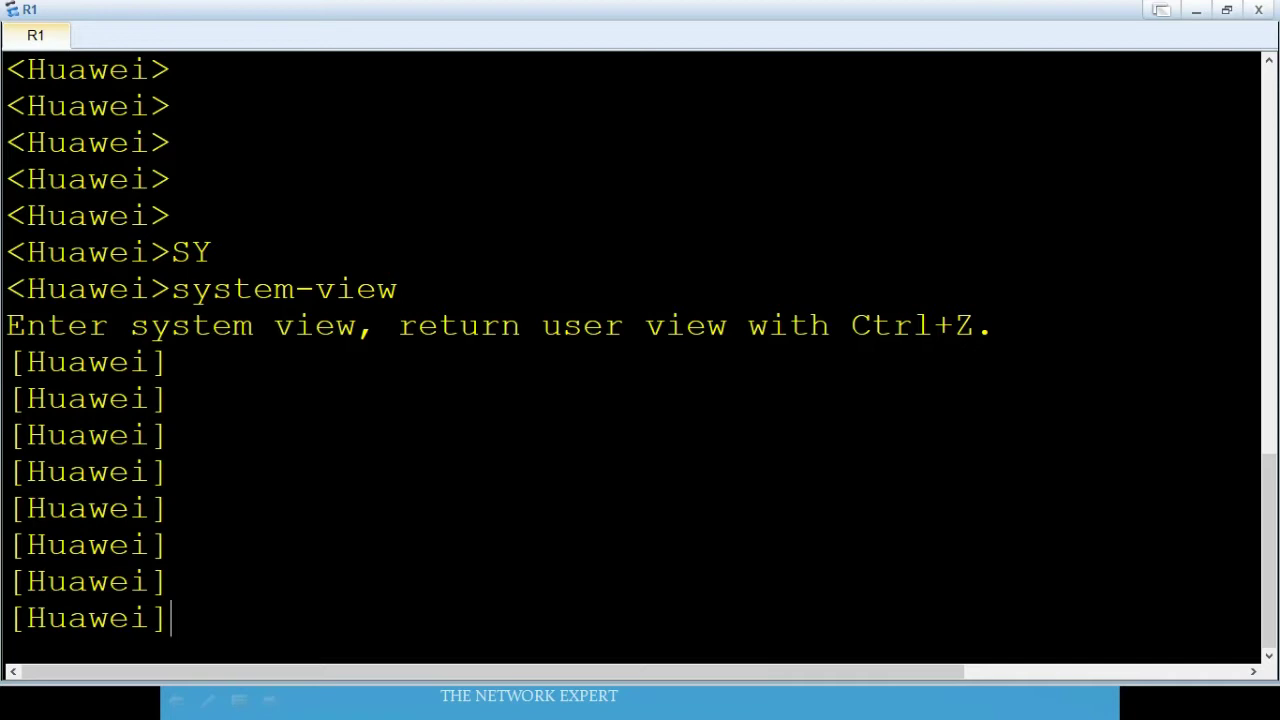
pyautogui.write('int')
pyautogui.press('Tab')
pyautogui.write('eth')
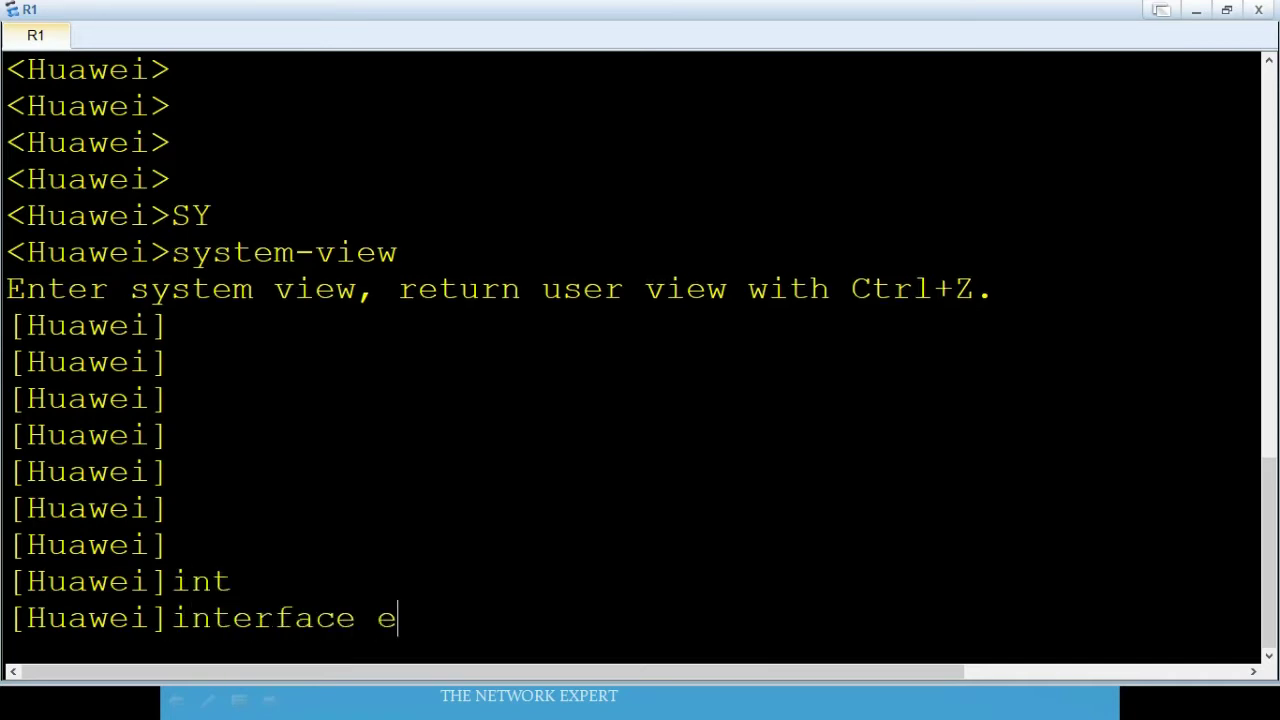
pyautogui.press('Tab')
pyautogui.write('0/0/0')
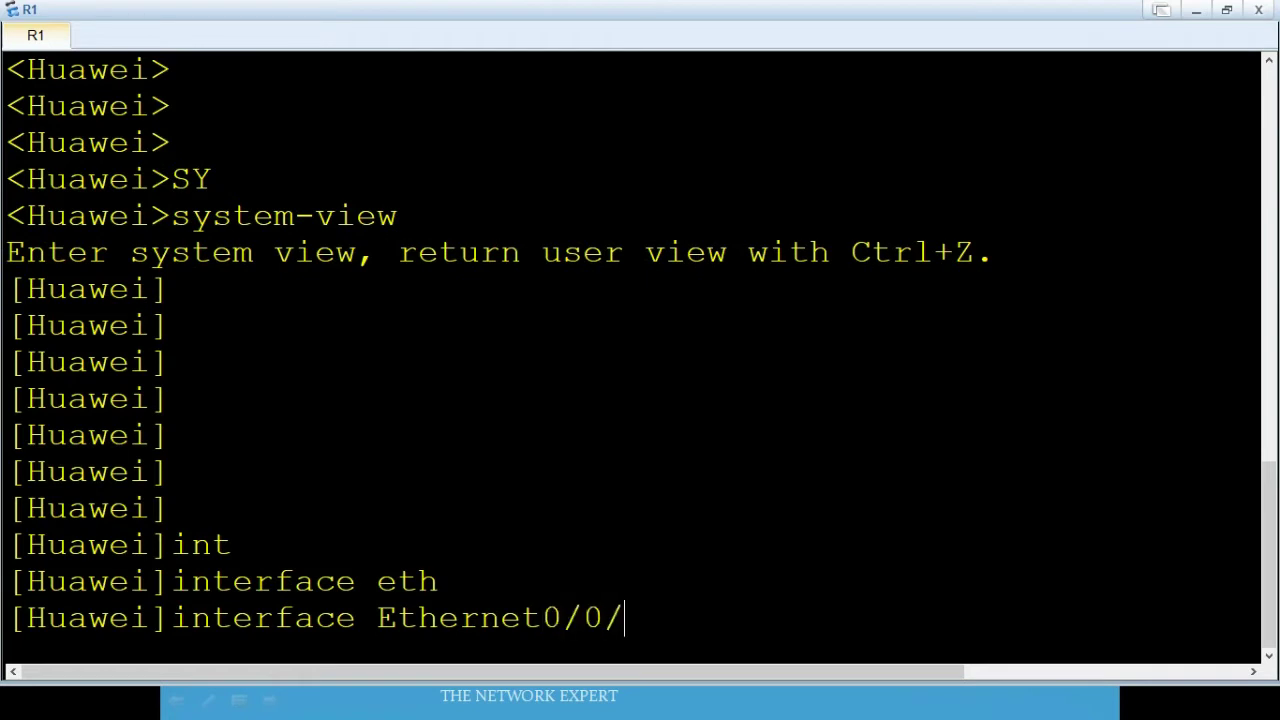
pyautogui.press('Return')
pyautogui.press('Return')
pyautogui.press('Return')
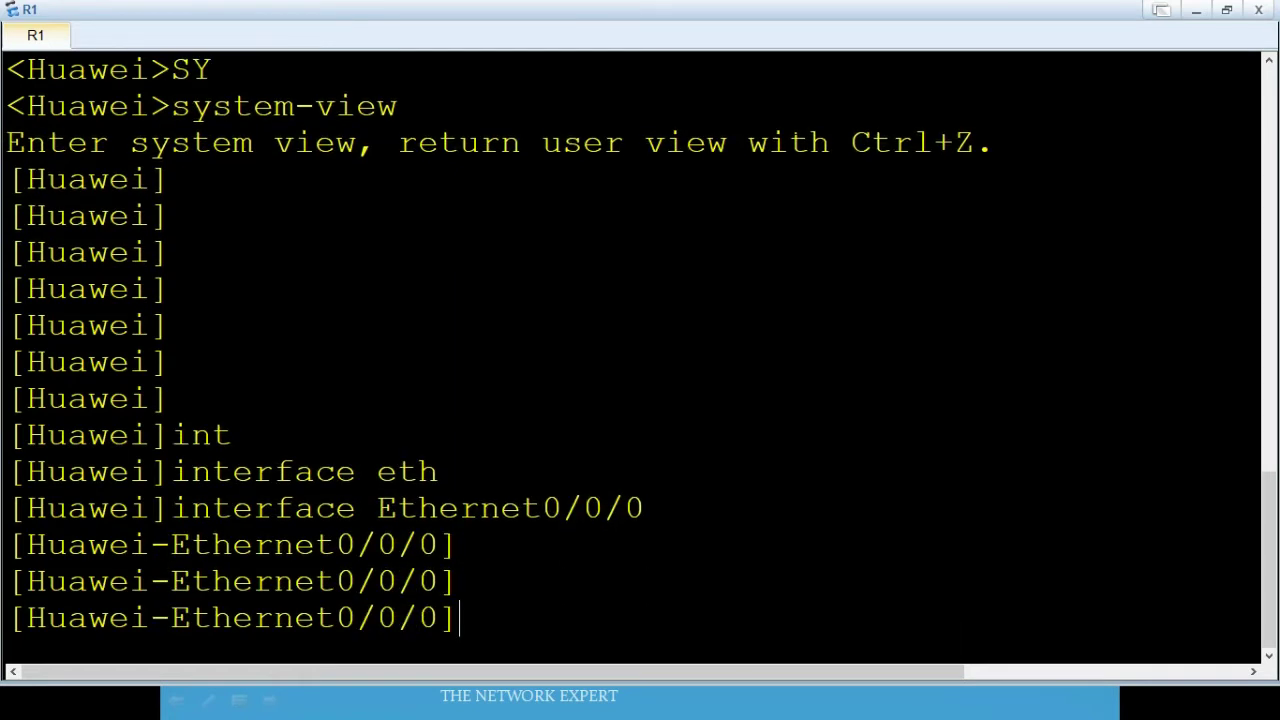
# Step: Assign IP address 192.168.1.1 with mask length 24 to Ethernet0/0/0
pyautogui.write('ip add`')
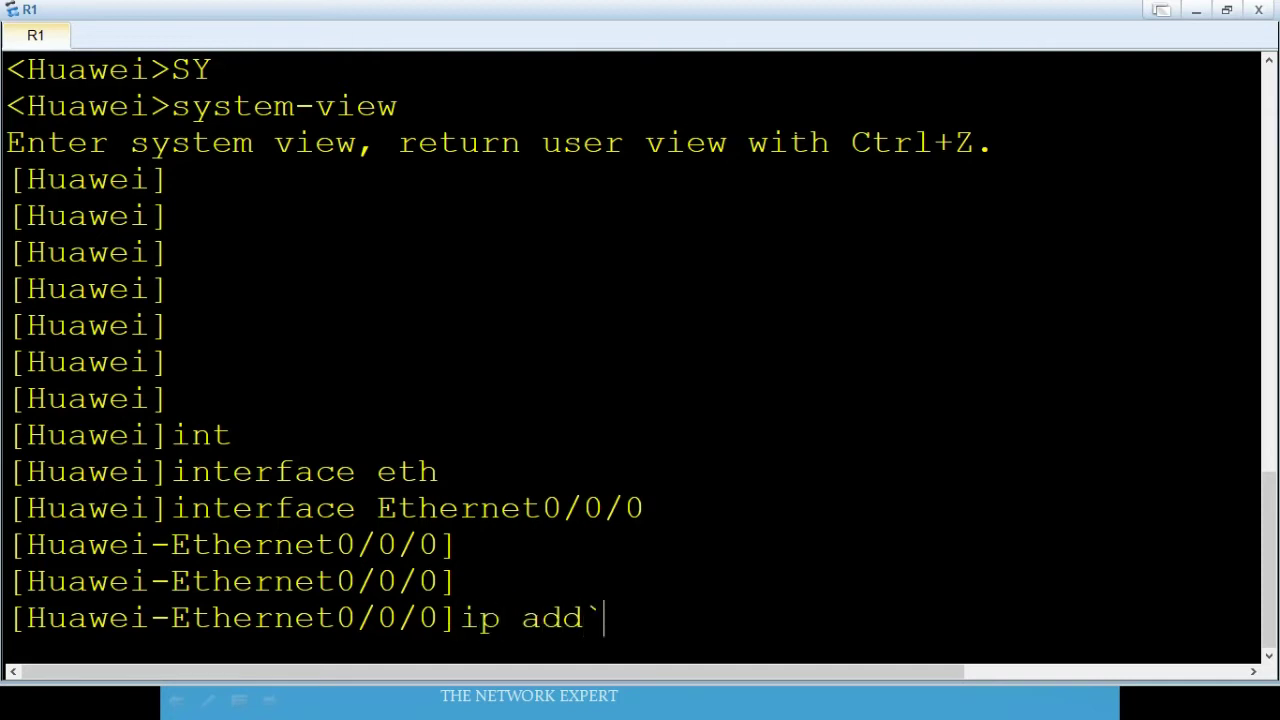
pyautogui.press('BackSpace')
pyautogui.press('Tab')
pyautogui.write('192.168.1.1 ')
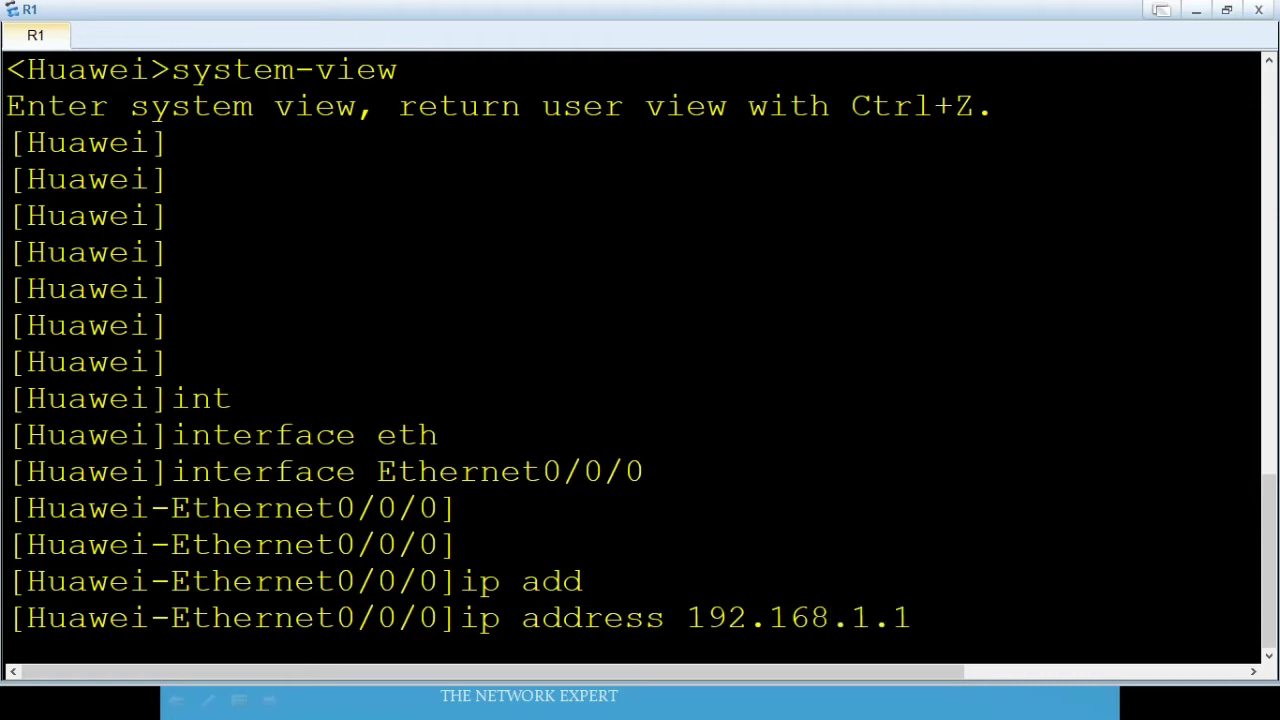
pyautogui.write('?')
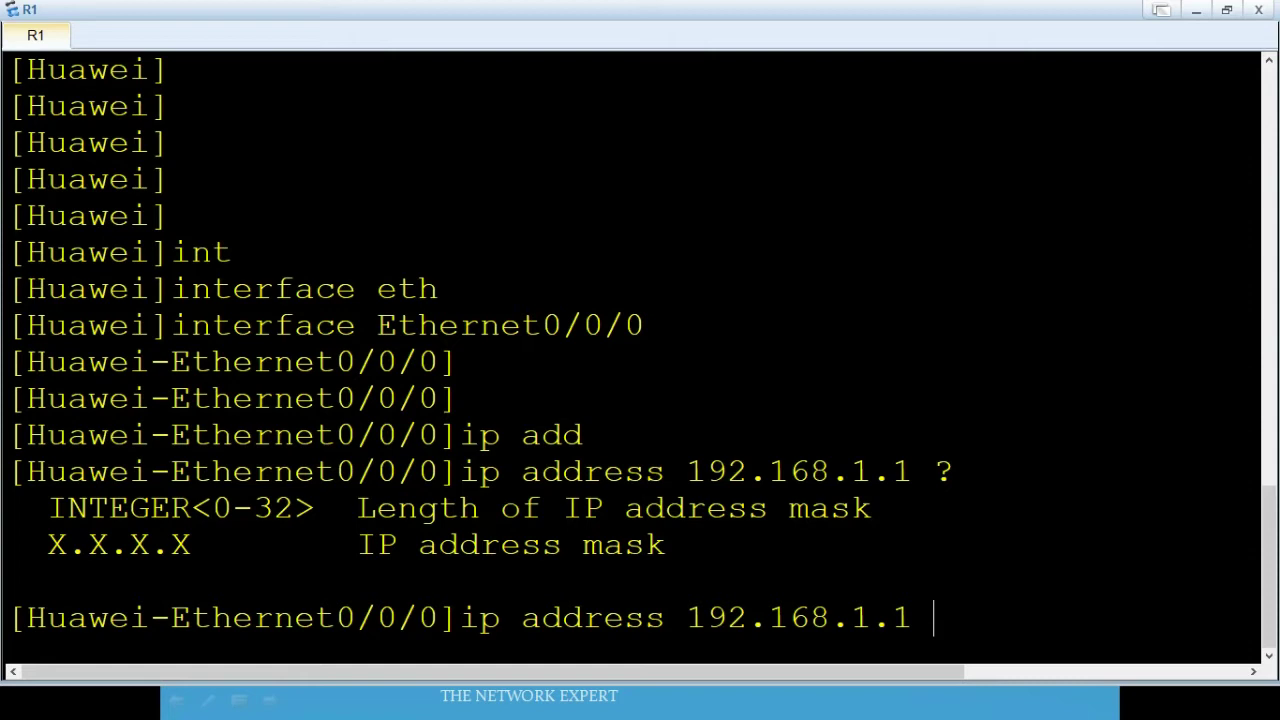
pyautogui.write('24')
pyautogui.press('Return')
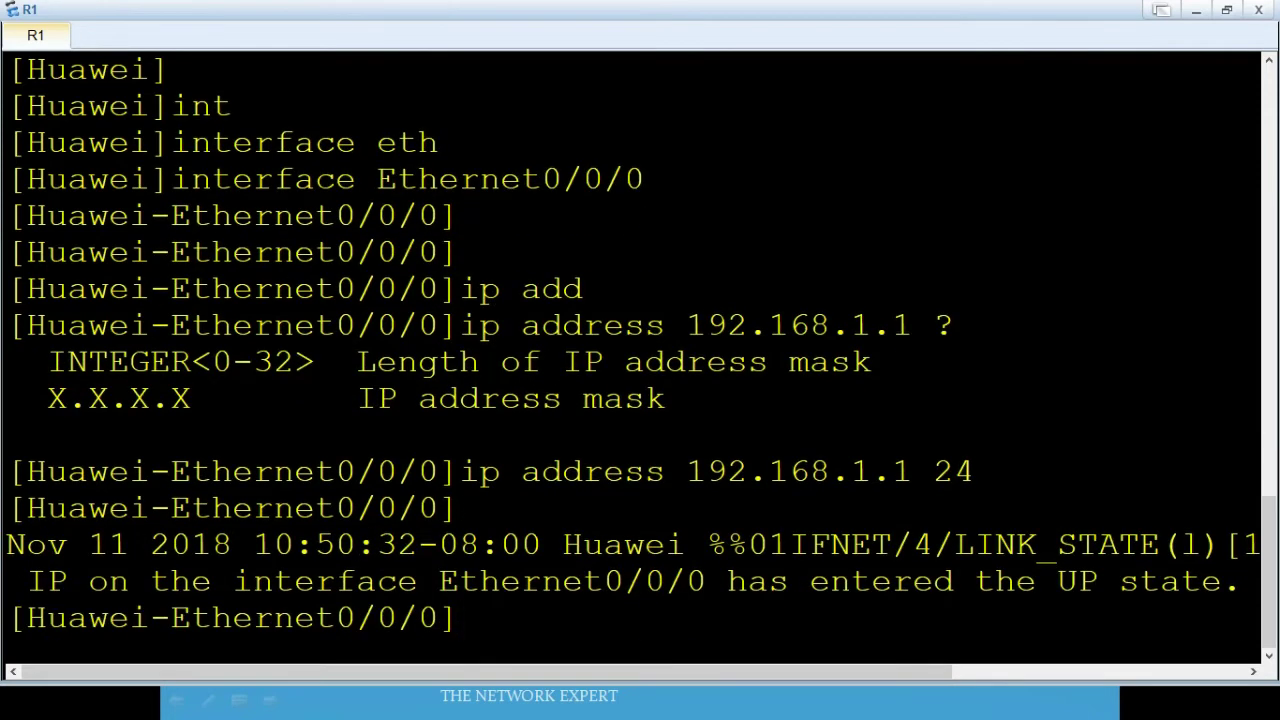
pyautogui.press('Return')
pyautogui.press('Return')
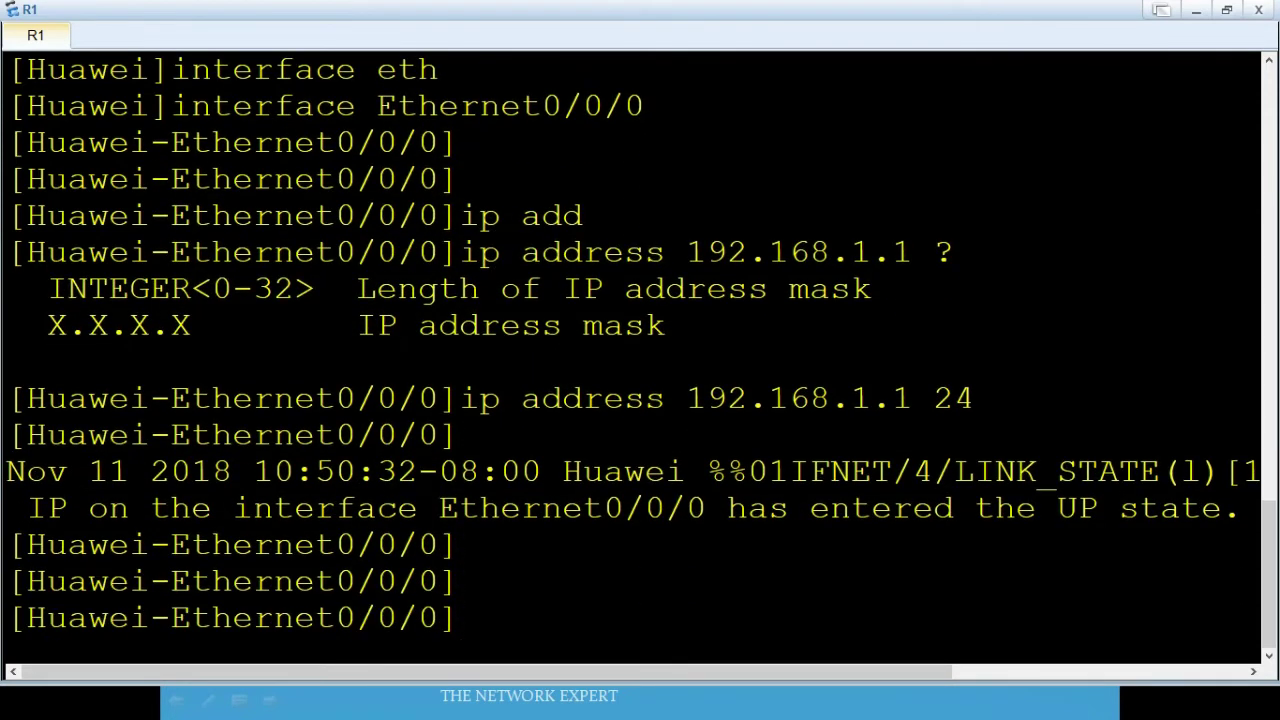
pyautogui.press('Up')
pyautogui.press('BackSpace')
pyautogui.press('BackSpace')
pyautogui.write('255.2')
pyautogui.press('BackSpace')
pyautogui.press('BackSpace')
pyautogui.press('BackSpace')
pyautogui.press('BackSpace')
pyautogui.press('BackSpace')
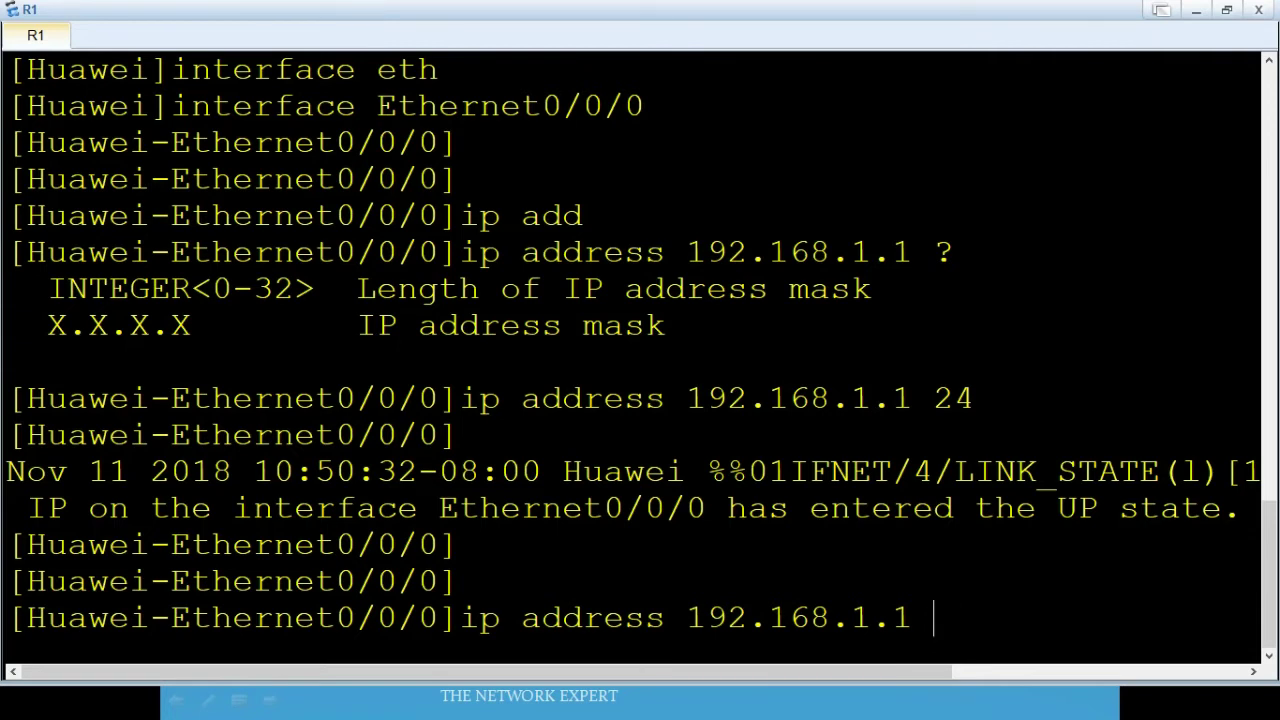
pyautogui.press('Return')
pyautogui.press('Return')
pyautogui.press('Return')
pyautogui.press('Return')
pyautogui.press('Return')
pyautogui.press('Return')
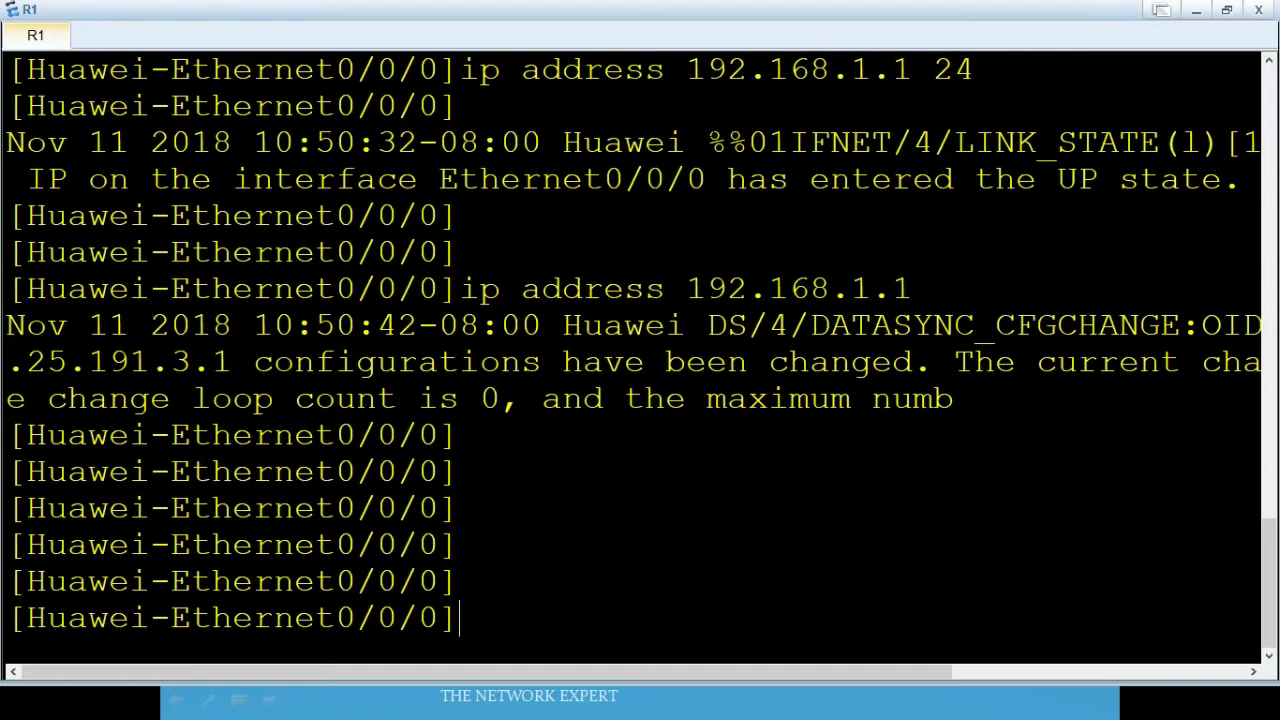
# Step: Run undo shutdown to enable Ethernet0/0/0
pyautogui.write('unod')
pyautogui.press('BackSpace')
pyautogui.write('d')
pyautogui.press('BackSpace')
pyautogui.press('BackSpace')
pyautogui.write('do')
pyautogui.press('Tab')
pyautogui.write('shu')
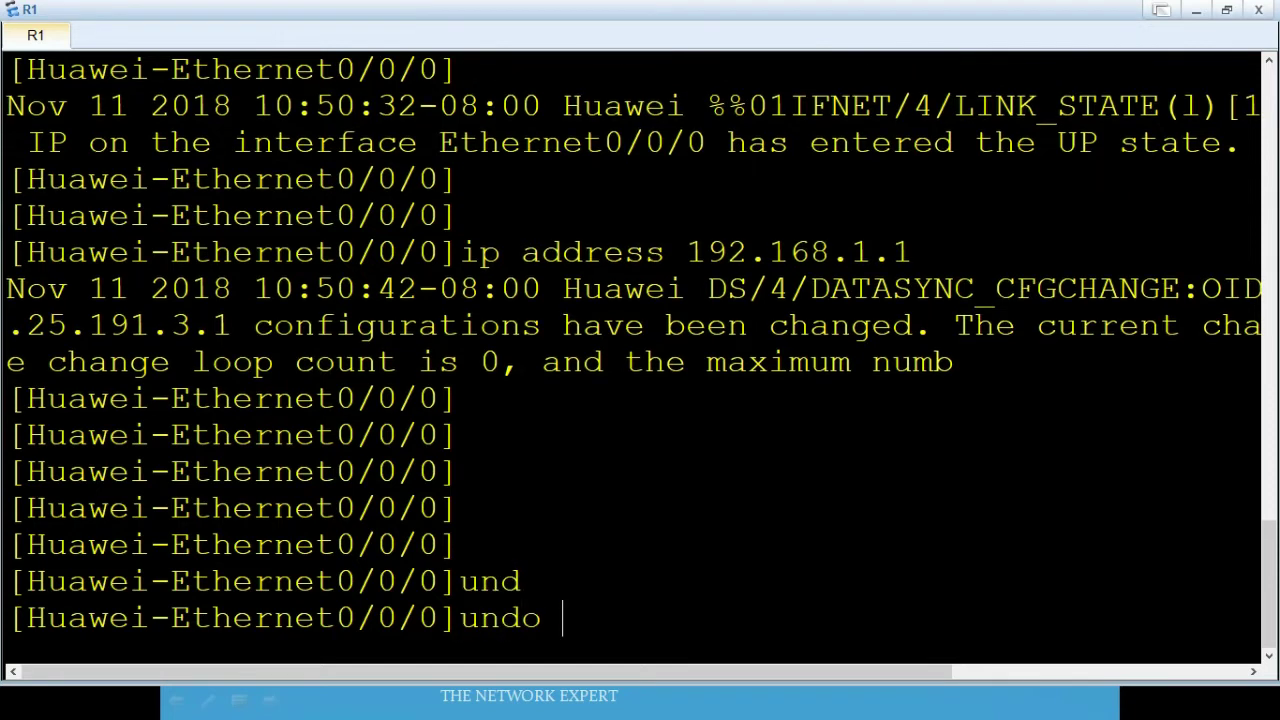
pyautogui.press('Tab')
pyautogui.press('Return')
pyautogui.press('Return')
pyautogui.press('Return')
pyautogui.press('Return')
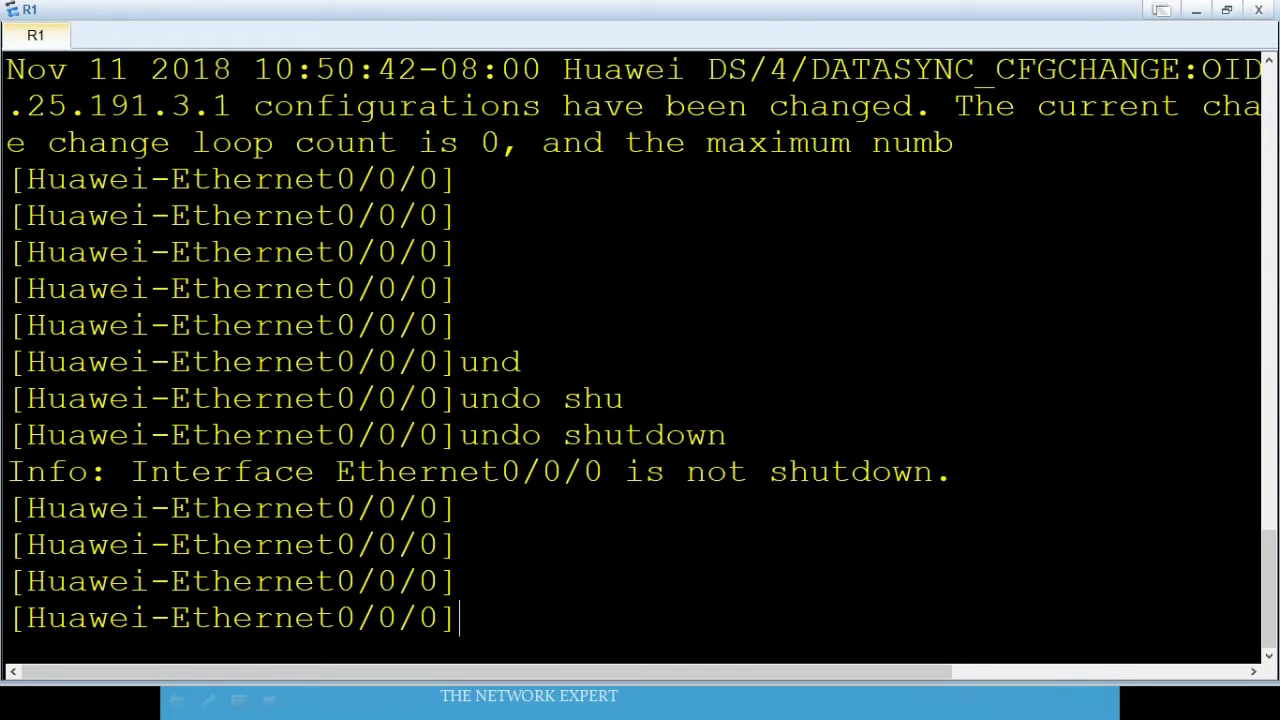
# Step: Leave the interface view with quit, back to system view
pyautogui.write('end')
pyautogui.press('Return')
pyautogui.write('qu')
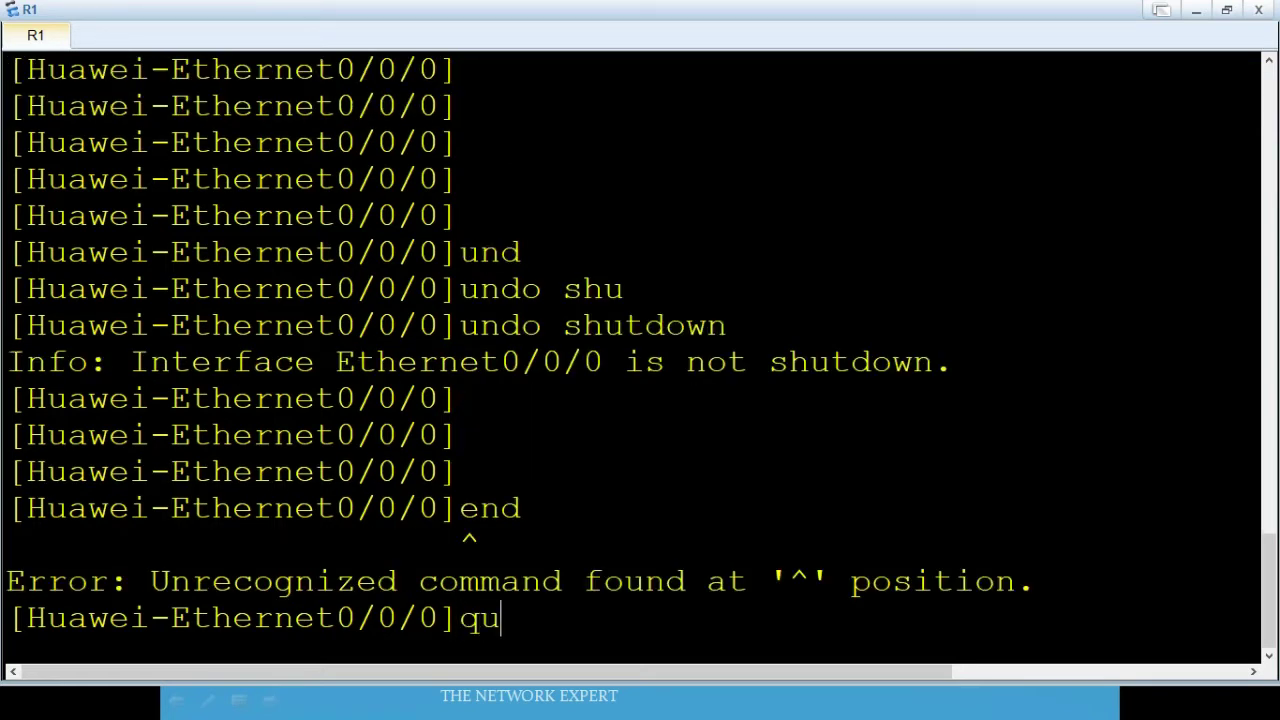
pyautogui.write('it')
pyautogui.press('Return')
pyautogui.press('Return')
pyautogui.press('Return')
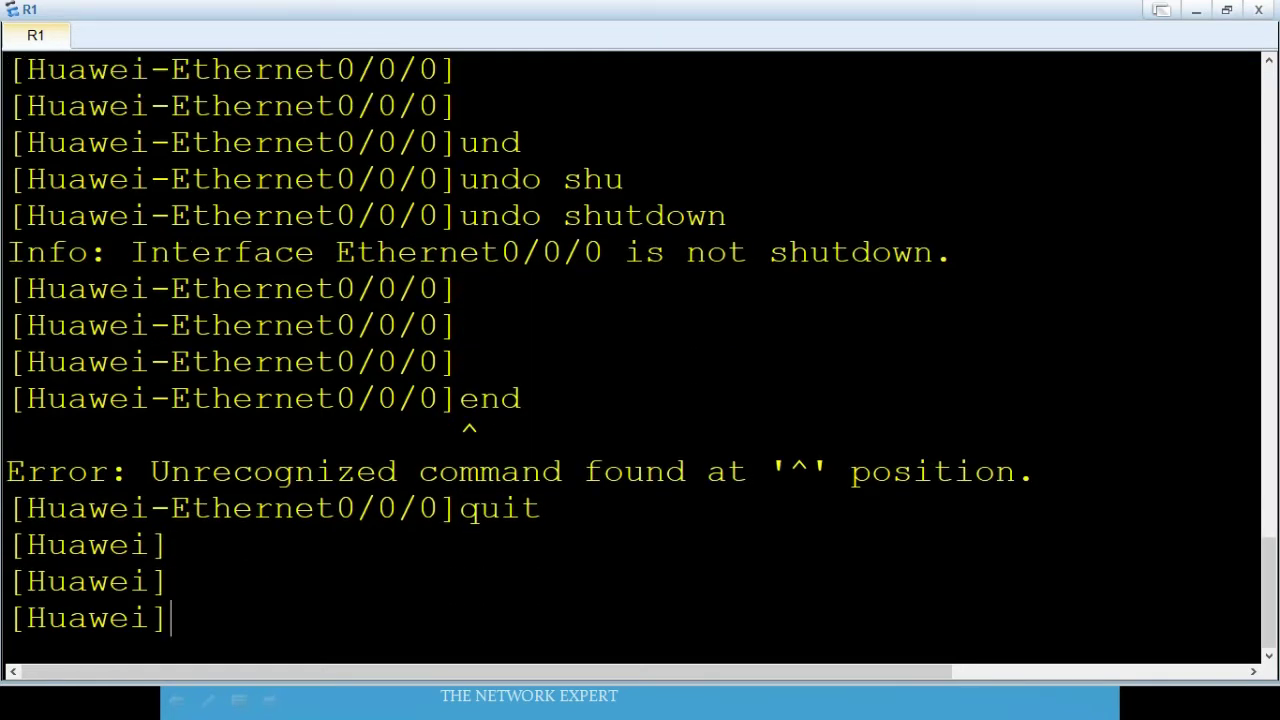
pyautogui.press('Return')
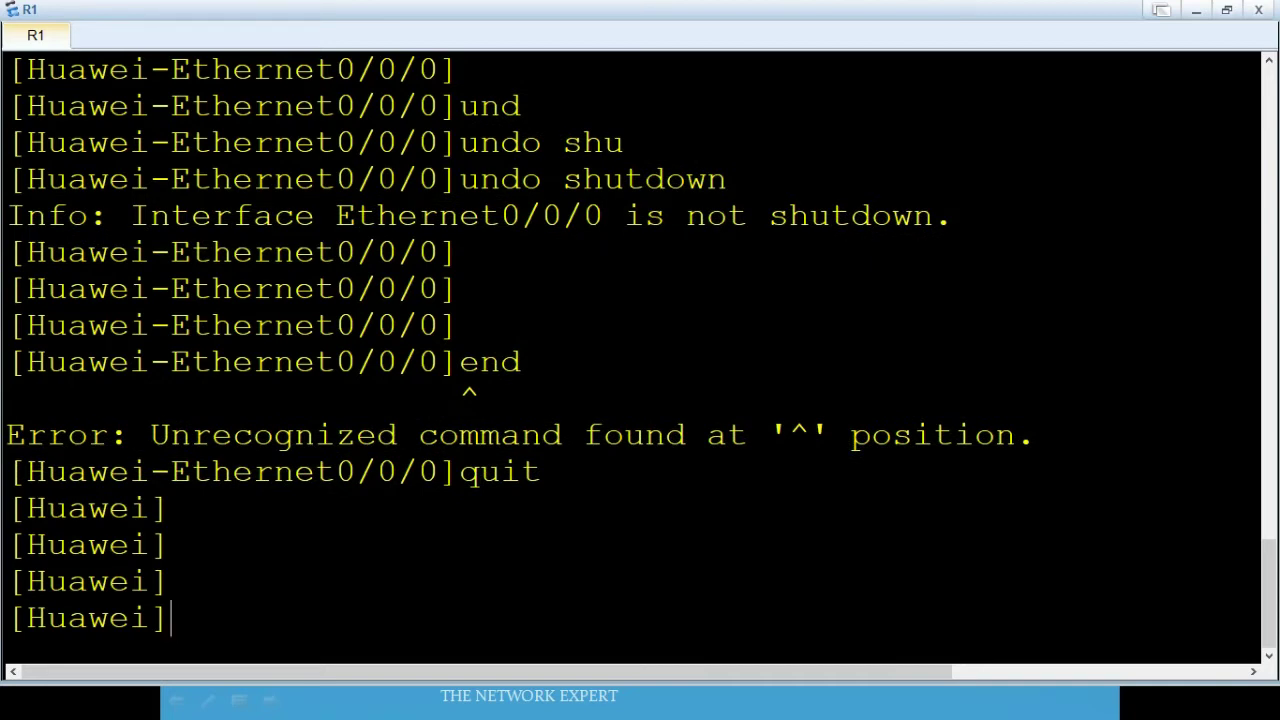
# Step: Run display ip interface brief to check Ethernet0/0/0 is 192.168.1.1/24 and up
pyautogui.write('dis')
pyautogui.press('Tab')
pyautogui.write('i')
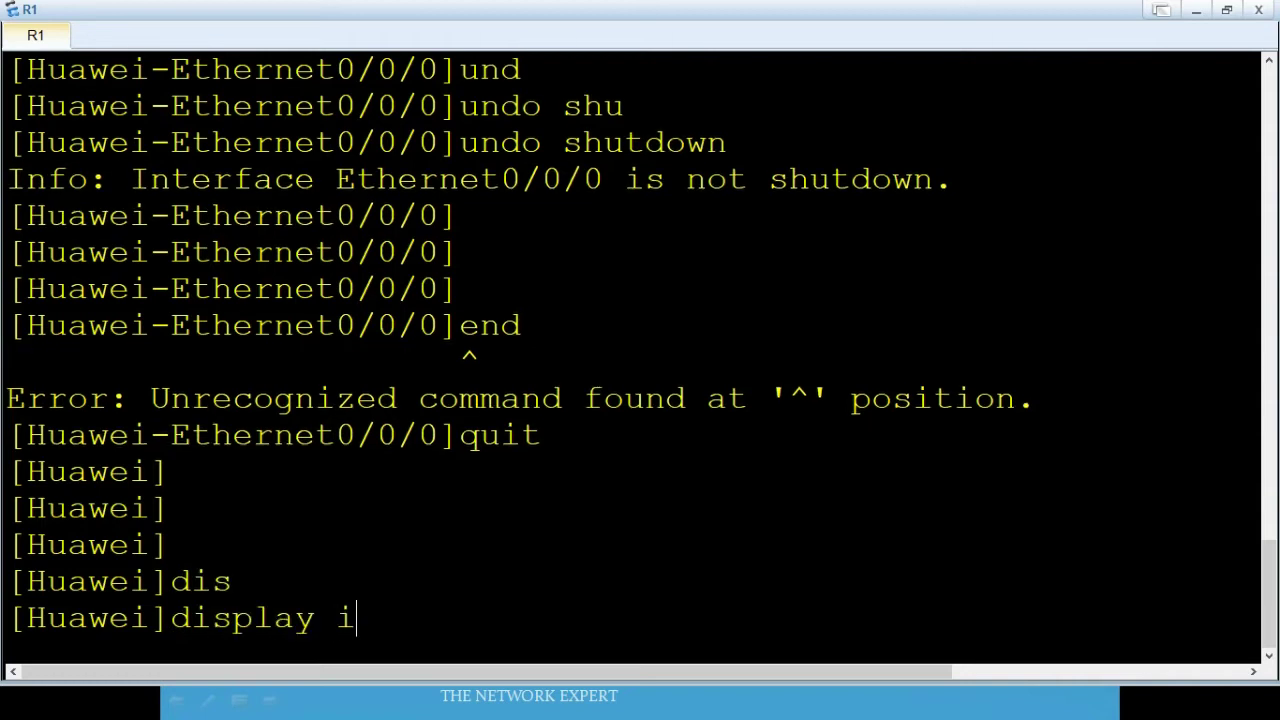
pyautogui.write('p int b')
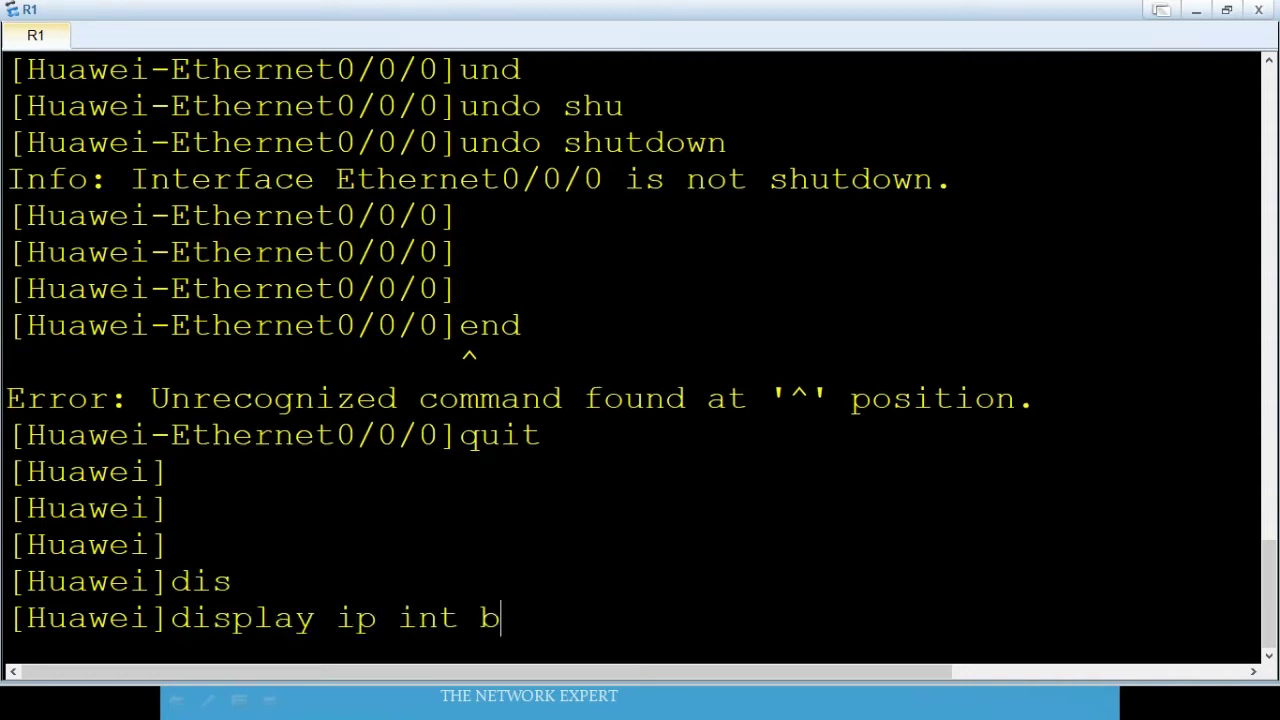
pyautogui.press('Return')
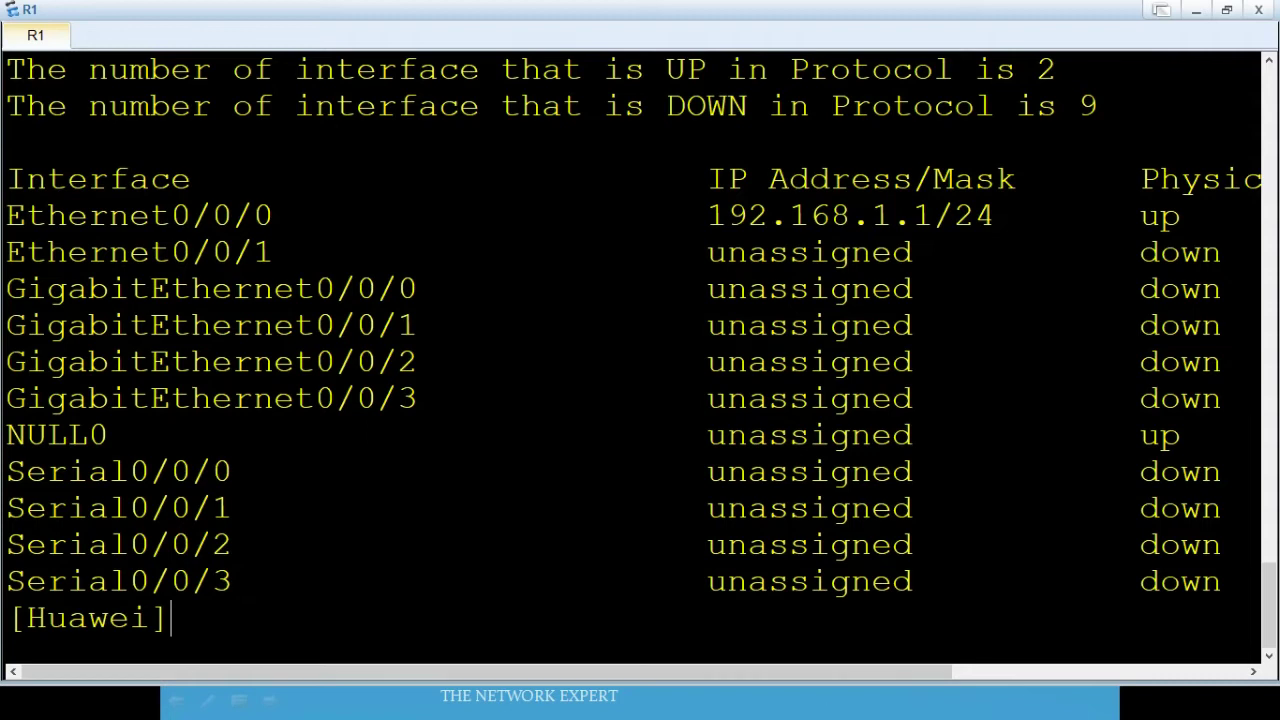
pyautogui.moveTo(708, 668)
pyautogui.mouseDown()
pyautogui.moveTo(909, 611)
pyautogui.moveTo(924, 621)
pyautogui.moveTo(856, 618)
pyautogui.moveTo(953, 622)
pyautogui.moveTo(804, 658)
pyautogui.moveTo(707, 660)
pyautogui.mouseUp()
# Step: Return to the eNSP window and launch cmd from the Windows Run dialog
pyautogui.hotkey('alt', 'Tab')
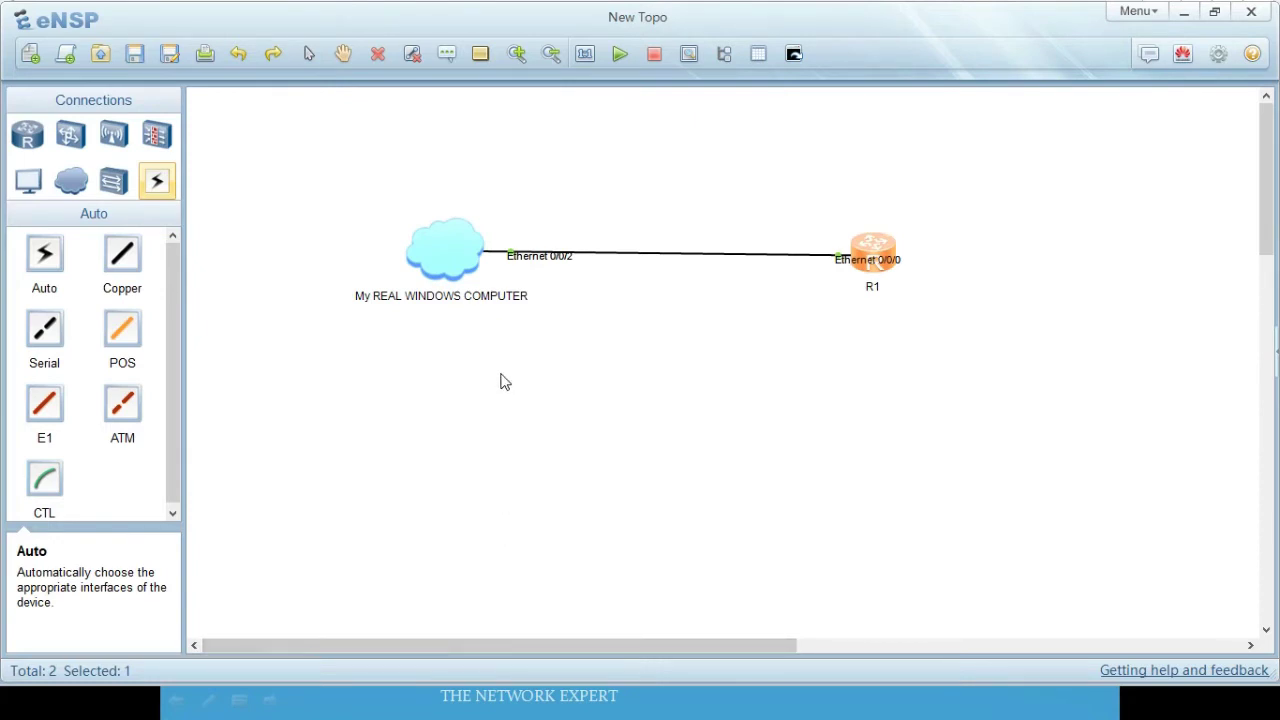
pyautogui.hotkey('alt', 'Tab')
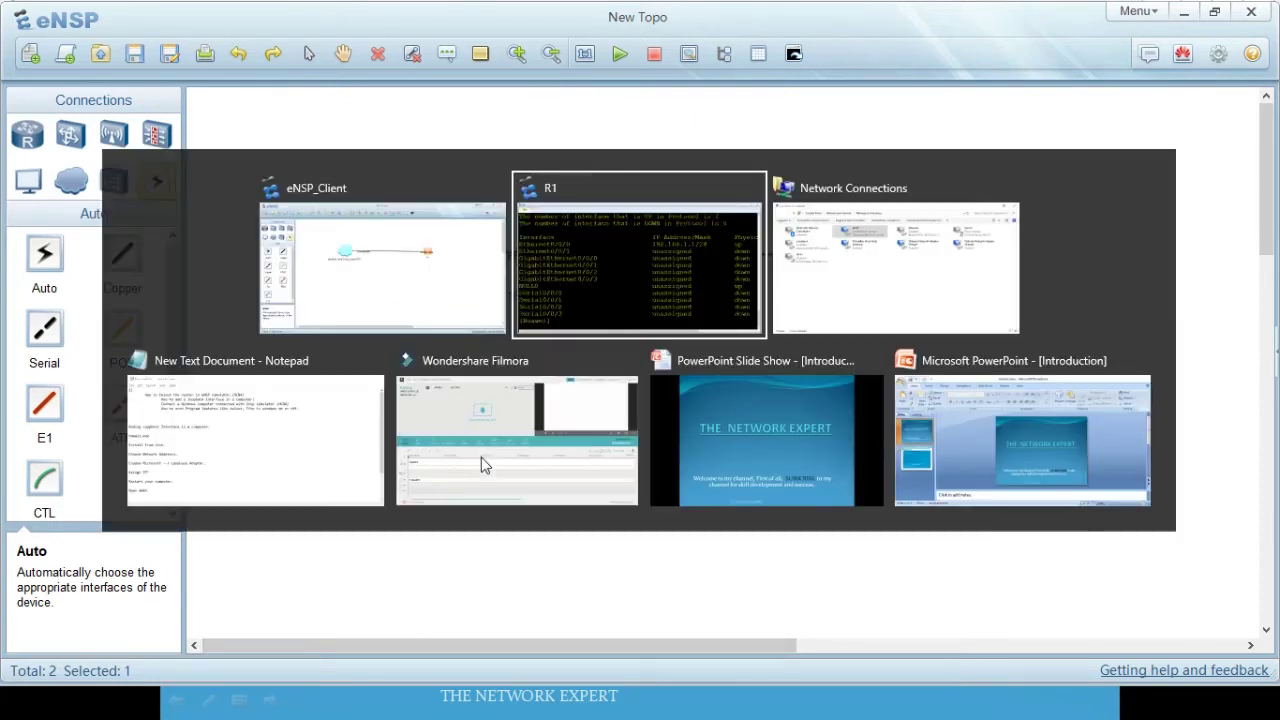
pyautogui.hotkey('alt', 'shift', 'Tab')
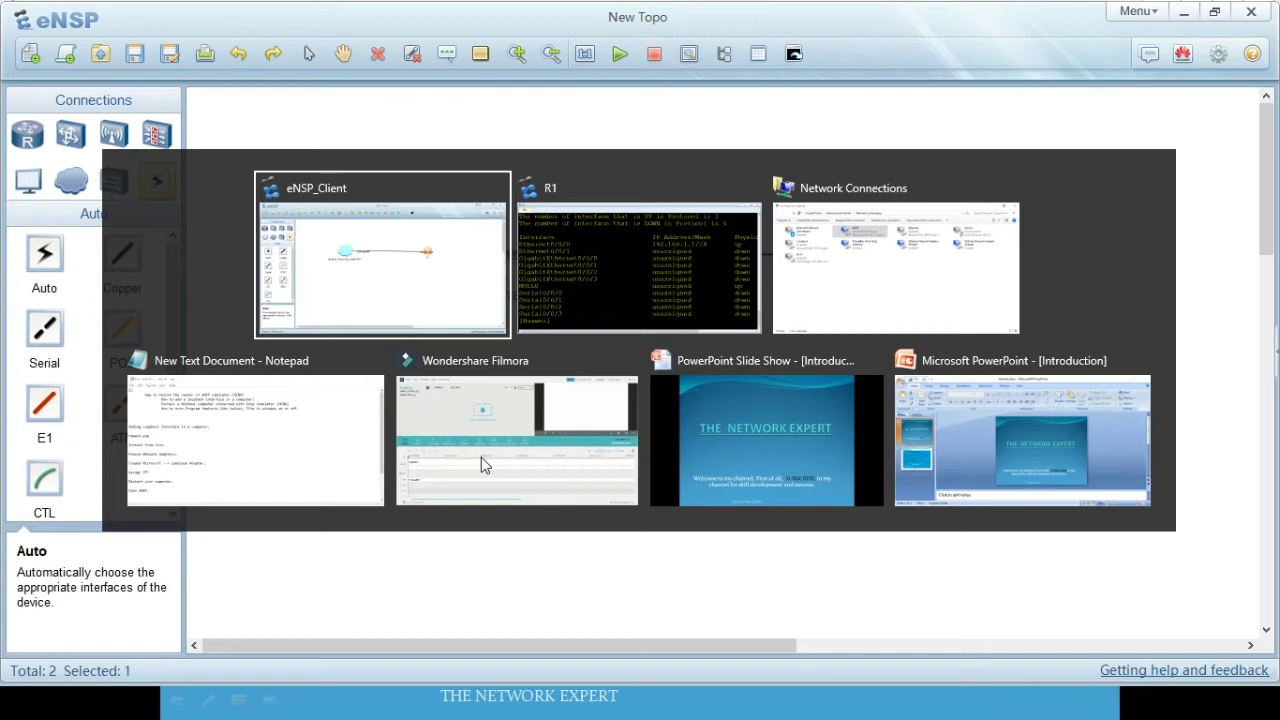
pyautogui.press('super+r')
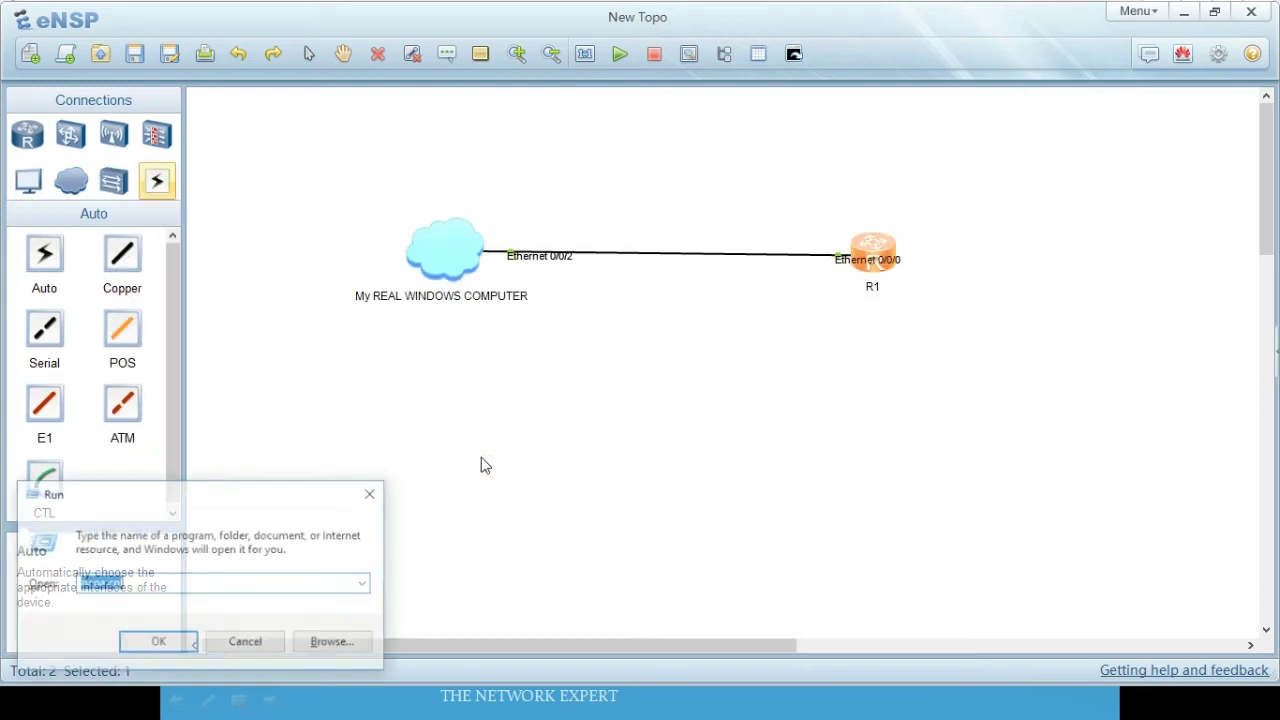
pyautogui.press('BackSpace')
pyautogui.write('cmd')
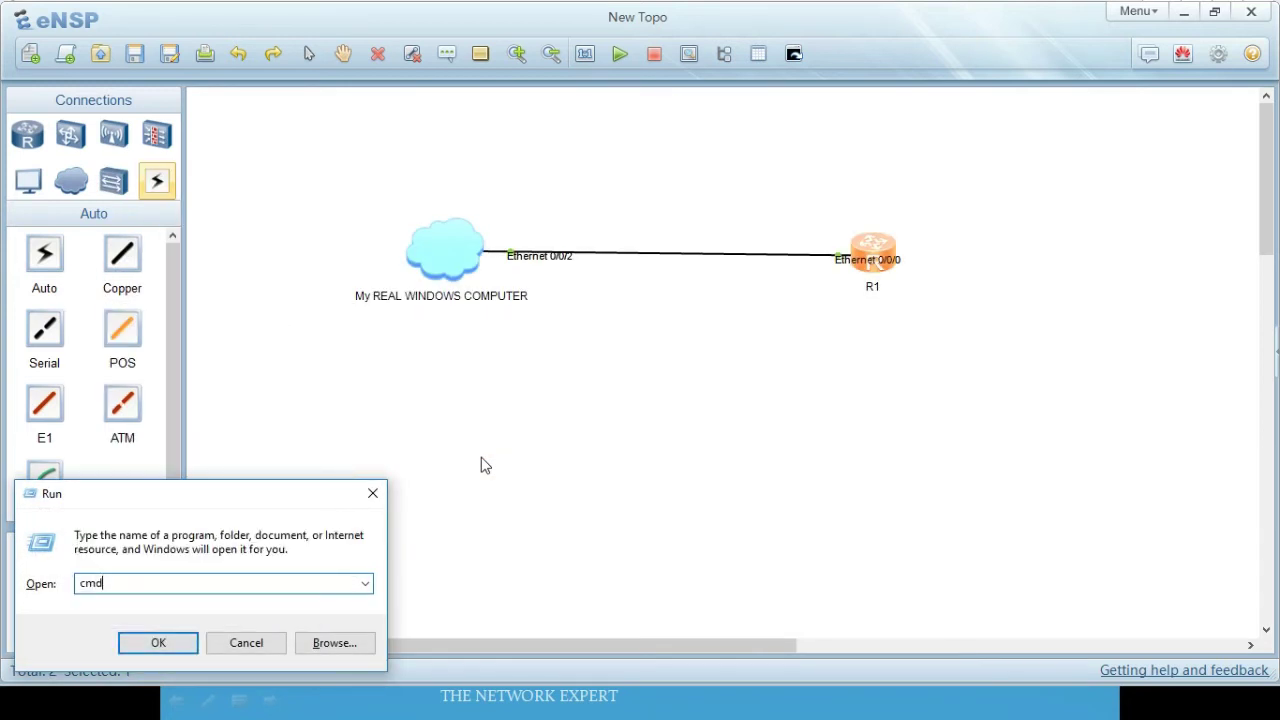
pyautogui.press('Return')
pyautogui.press('Return')
pyautogui.press('Return')
pyautogui.press('Return')
pyautogui.press('Return')
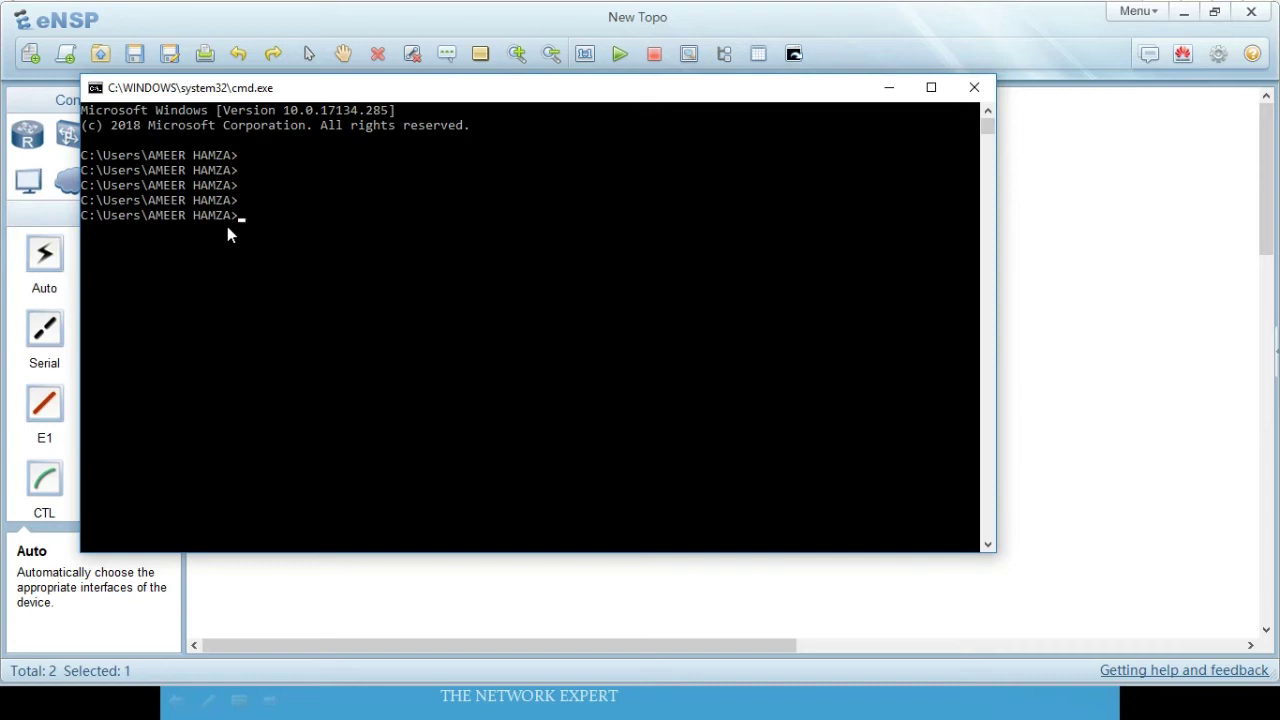
# Step: Run ipconfig and highlight the eNSP adapter's 192.168.1.2 address and 255.255.255.0 mask
pyautogui.write('config')
pyautogui.press('Return')
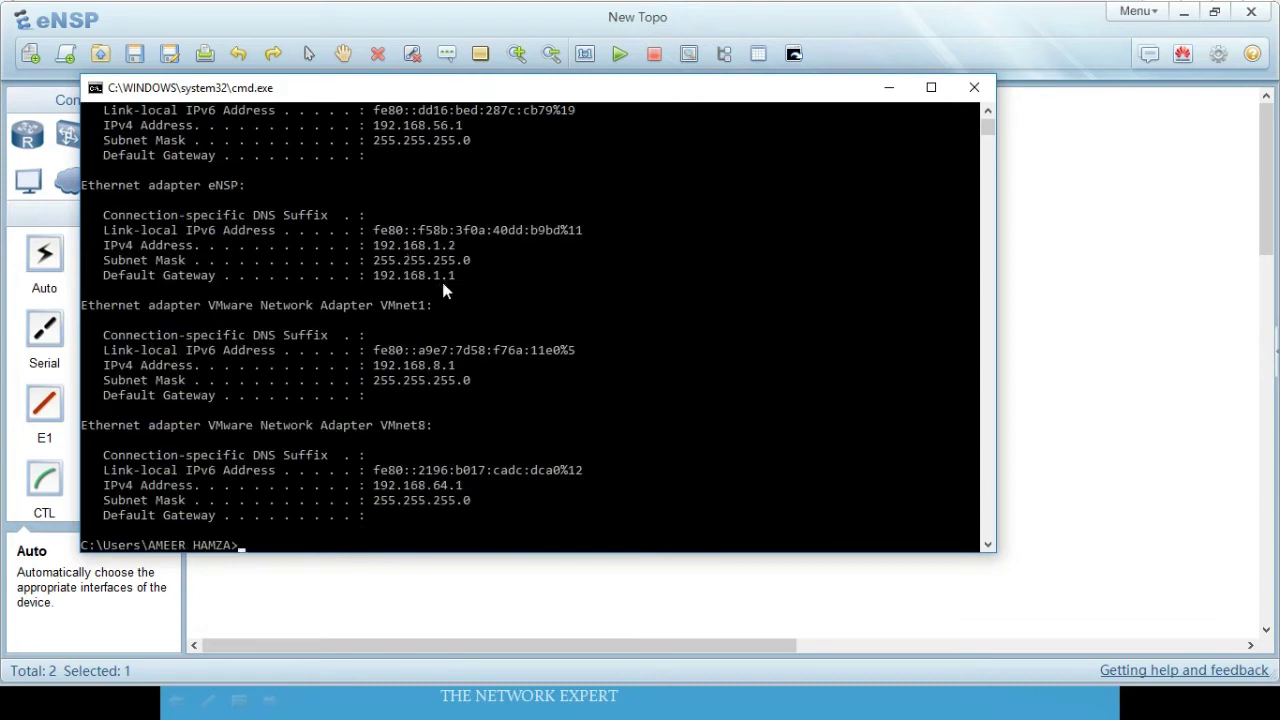
pyautogui.click(457, 272)
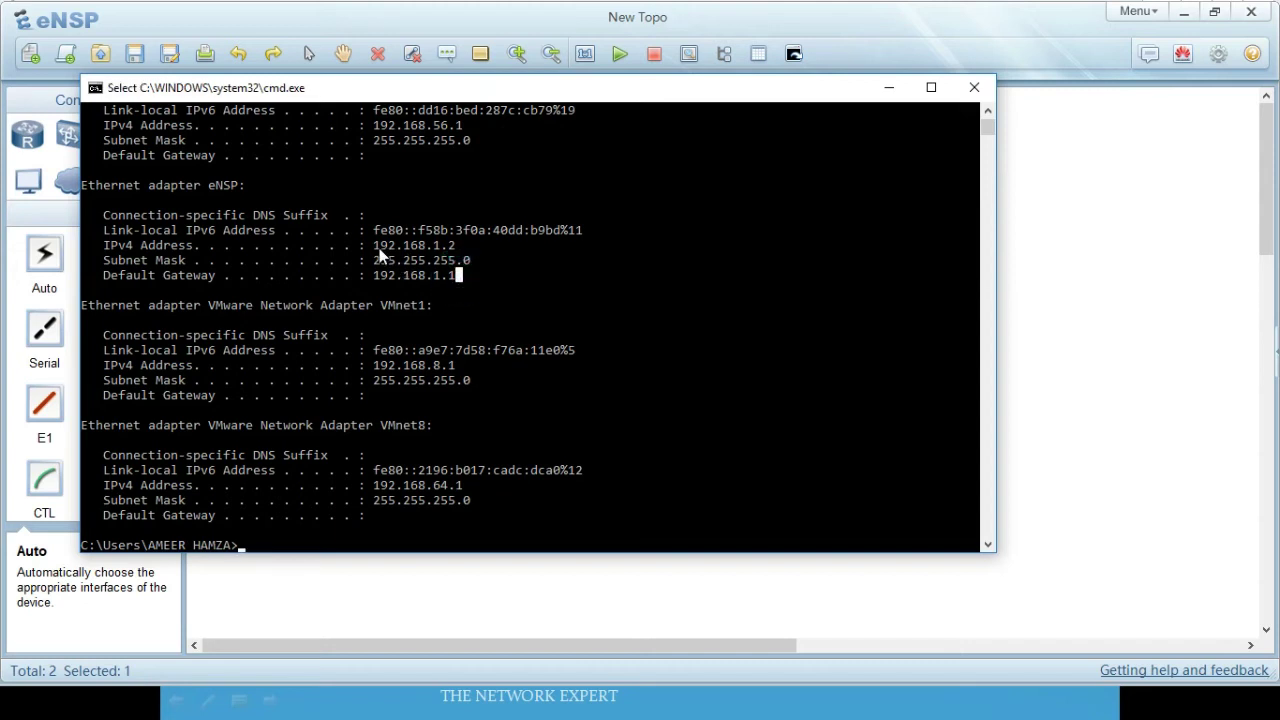
pyautogui.moveTo(377, 247); pyautogui.dragTo(472, 277)
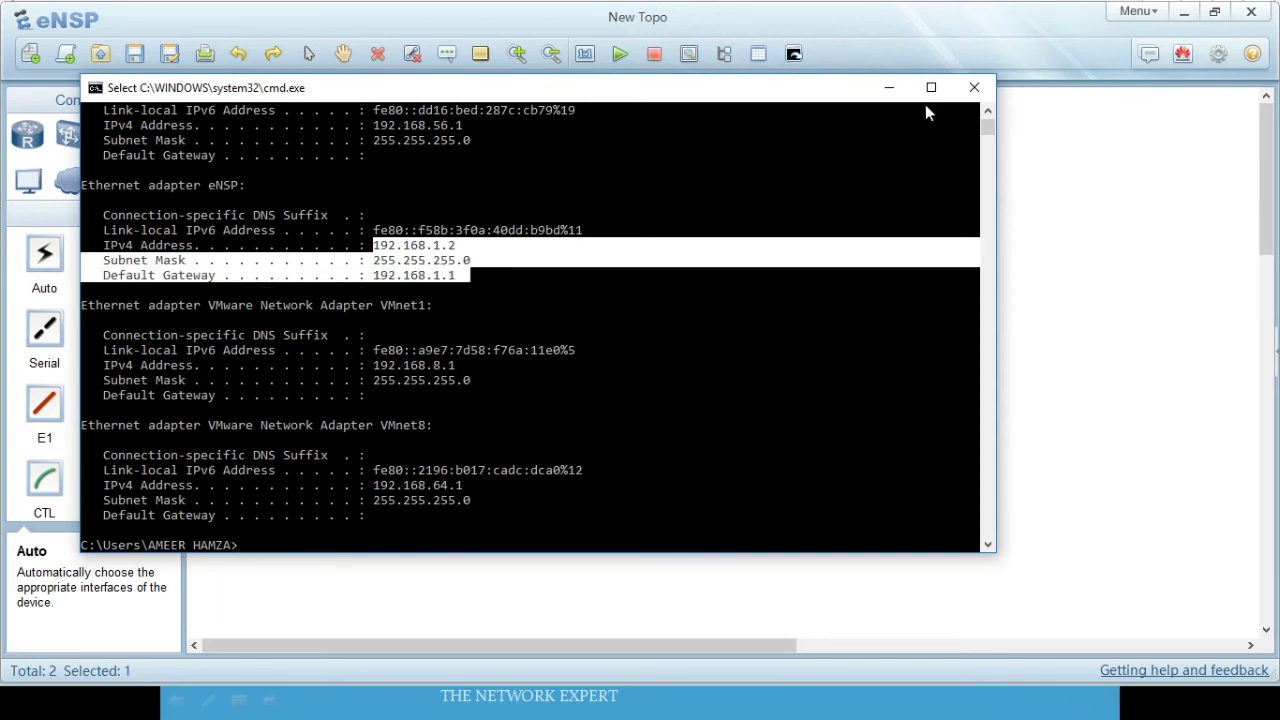
pyautogui.click(677, 290)
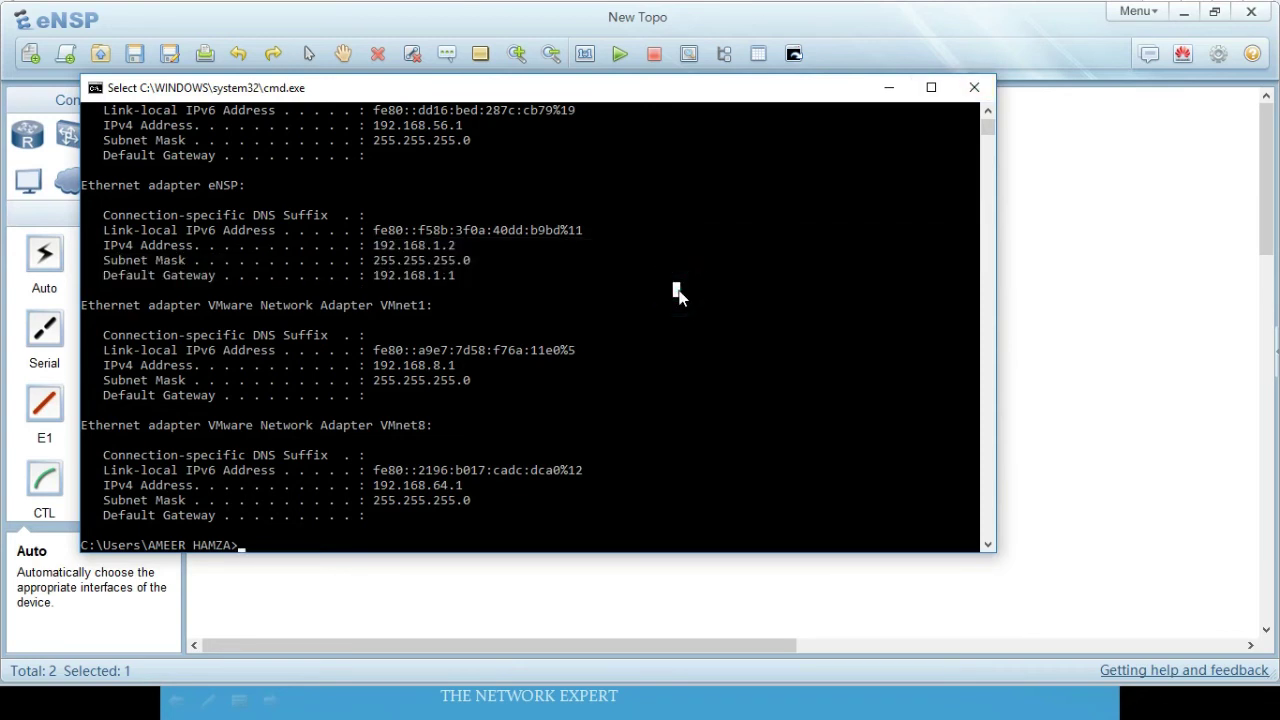
# Step: Ping 192.168.1.1 and check the four replies with 0% loss
pyautogui.press('Return')
pyautogui.press('Return')
pyautogui.write('ping 192')
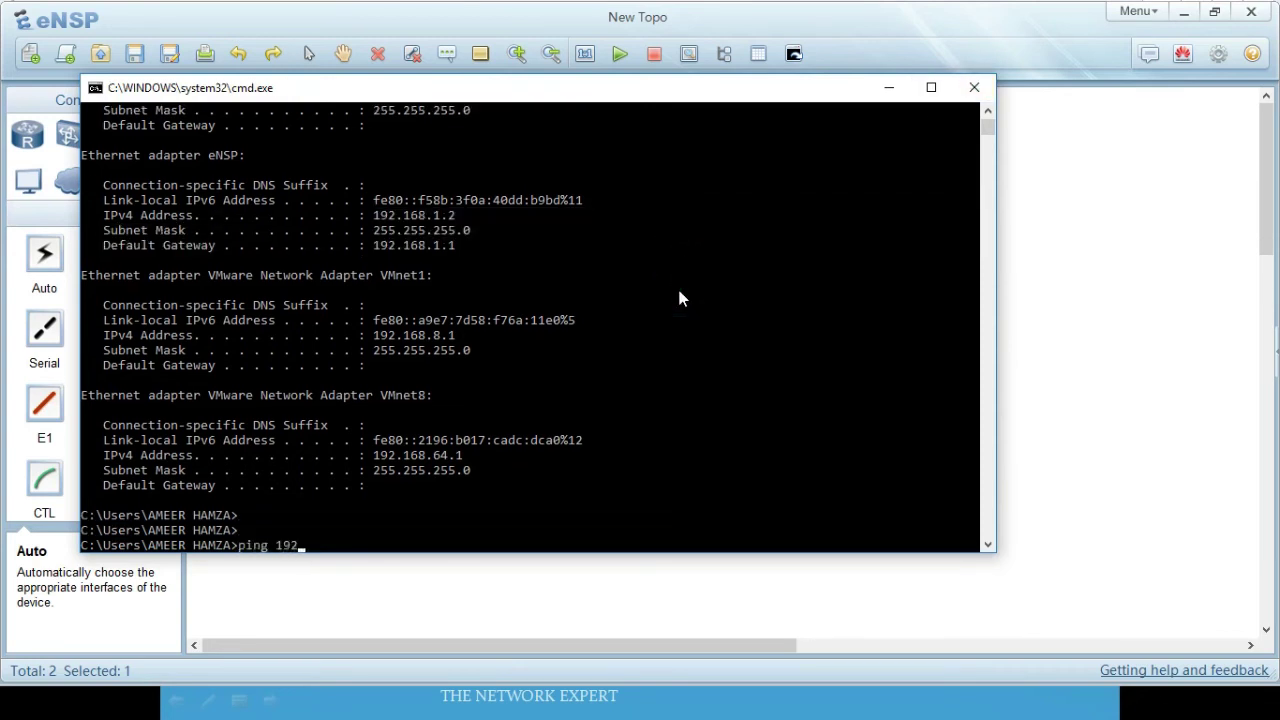
pyautogui.write('.168.1.1')
pyautogui.press('Return')
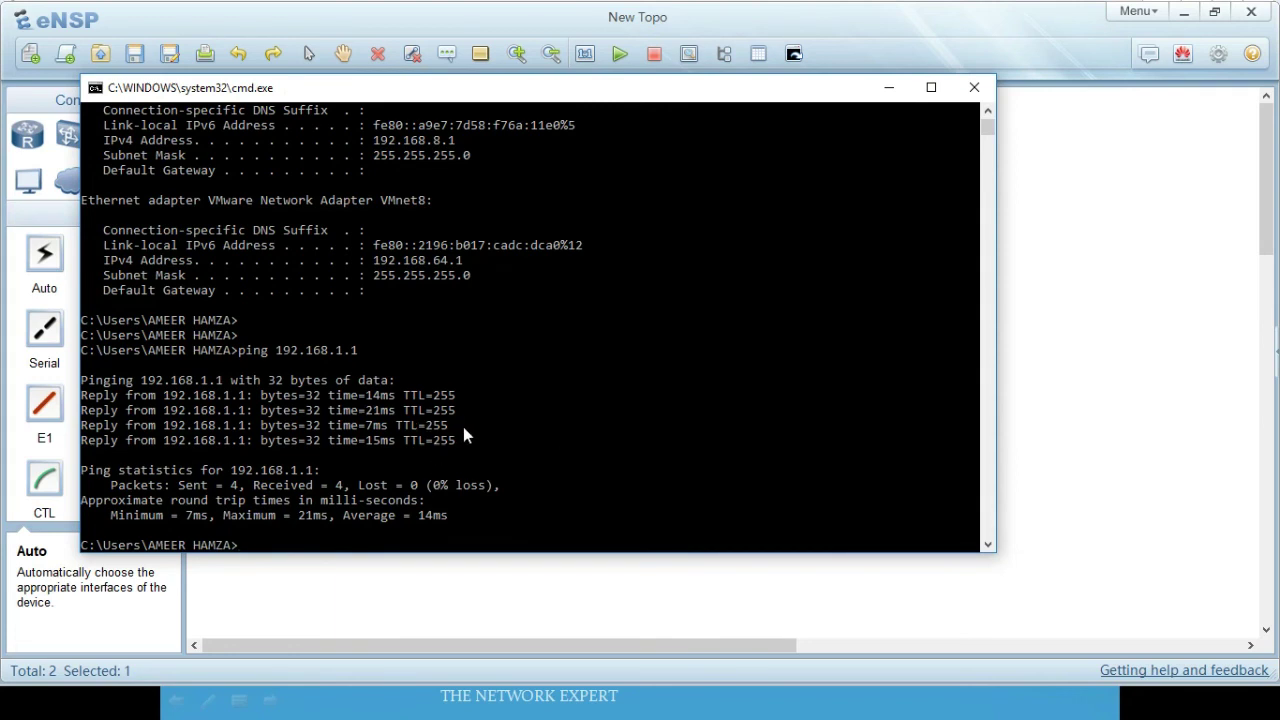
pyautogui.moveTo(463, 427); pyautogui.dragTo(119, 404)
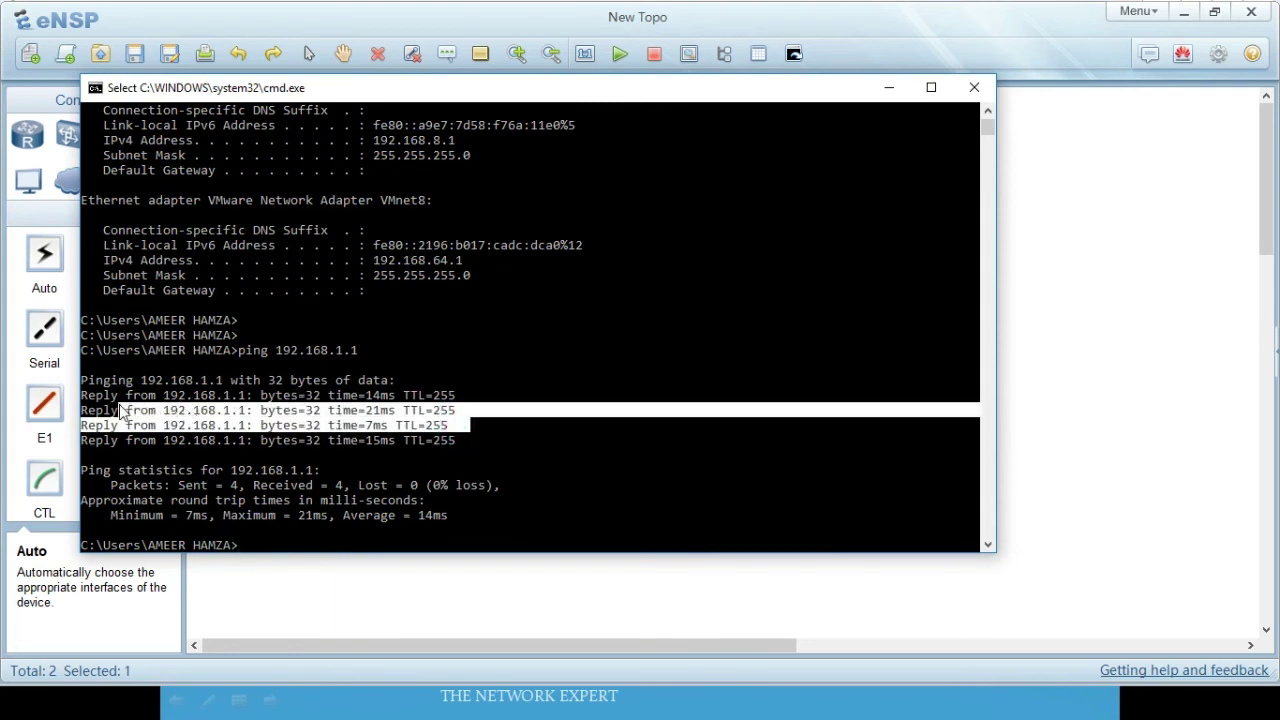
pyautogui.press('Return')
pyautogui.press('Return')
pyautogui.press('Return')
pyautogui.press('Return')
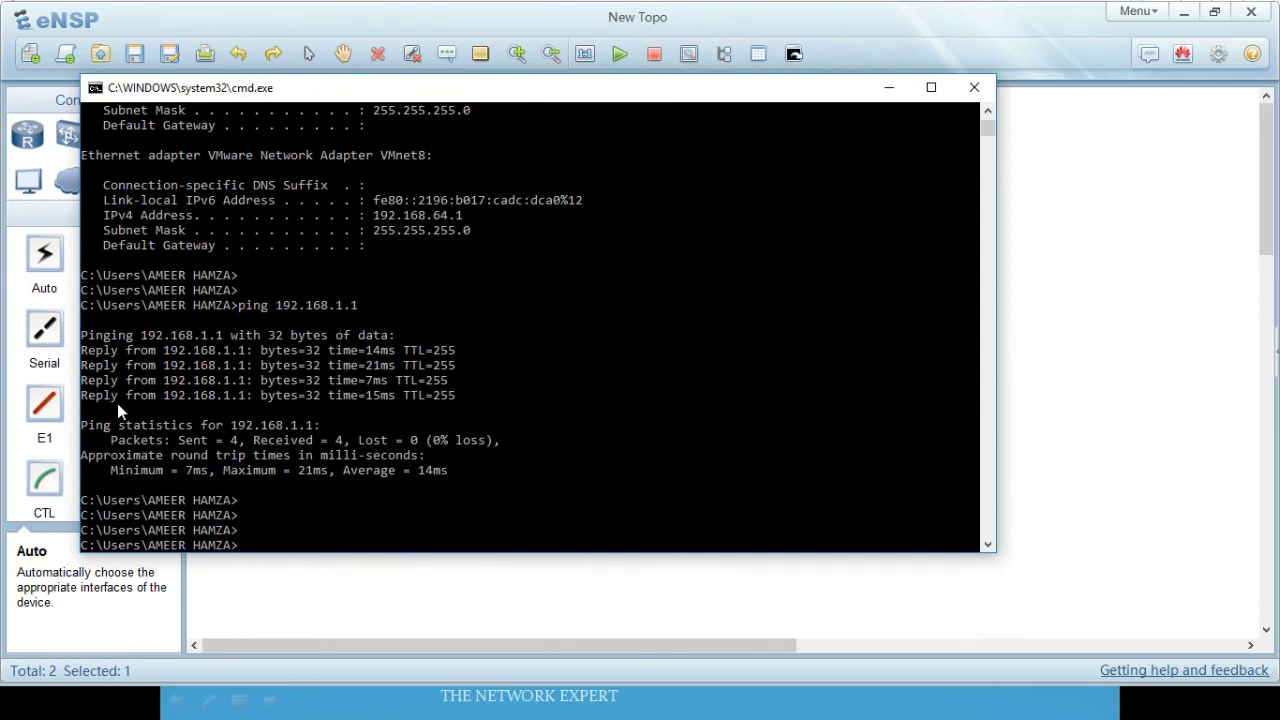